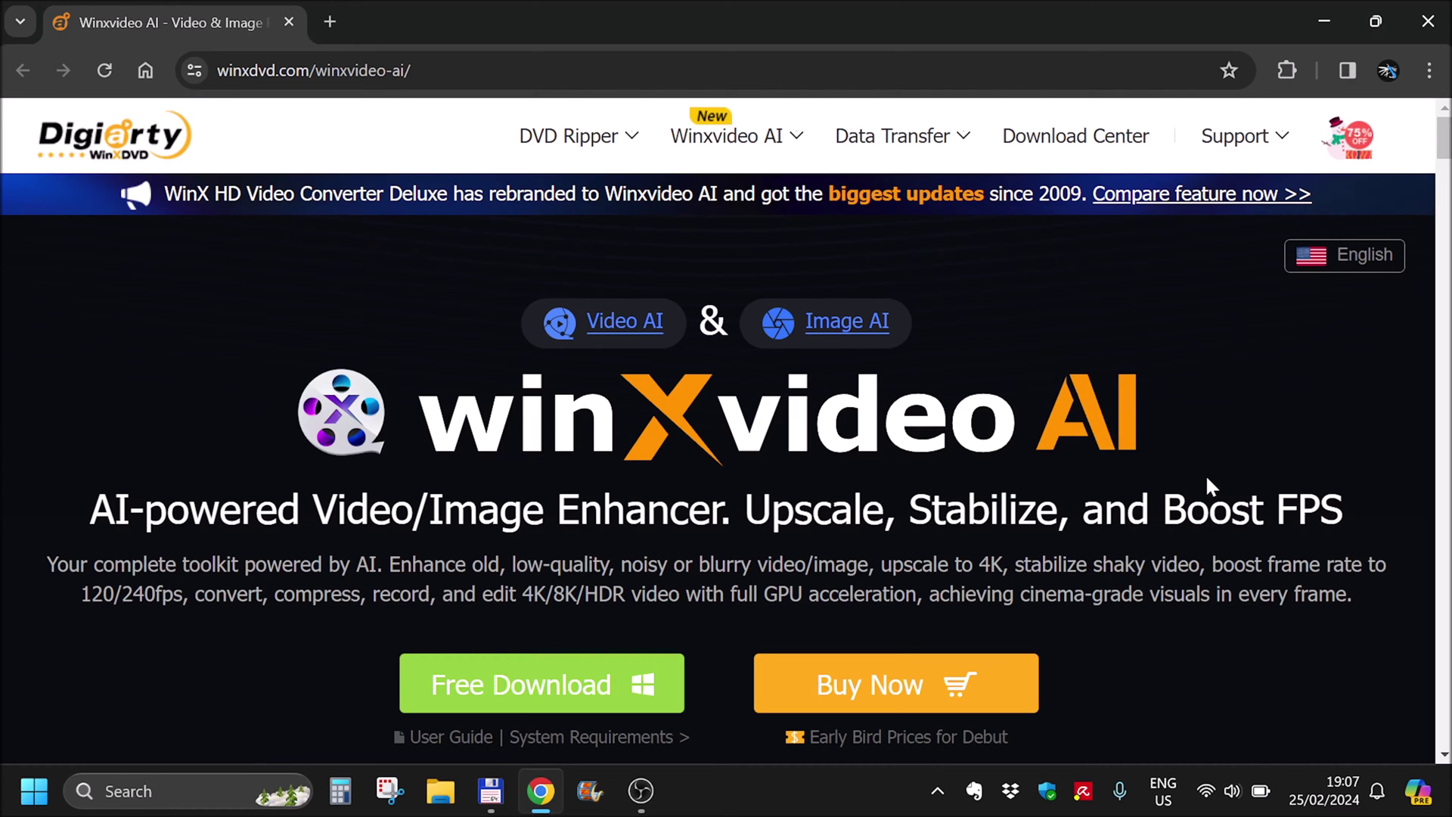
Step: Download the free Windows installer winxvideo-ai.exe to the TORRENT (D:) drive and open the downloaded file
{"action": "left_click", "coordinate": [558, 686]}
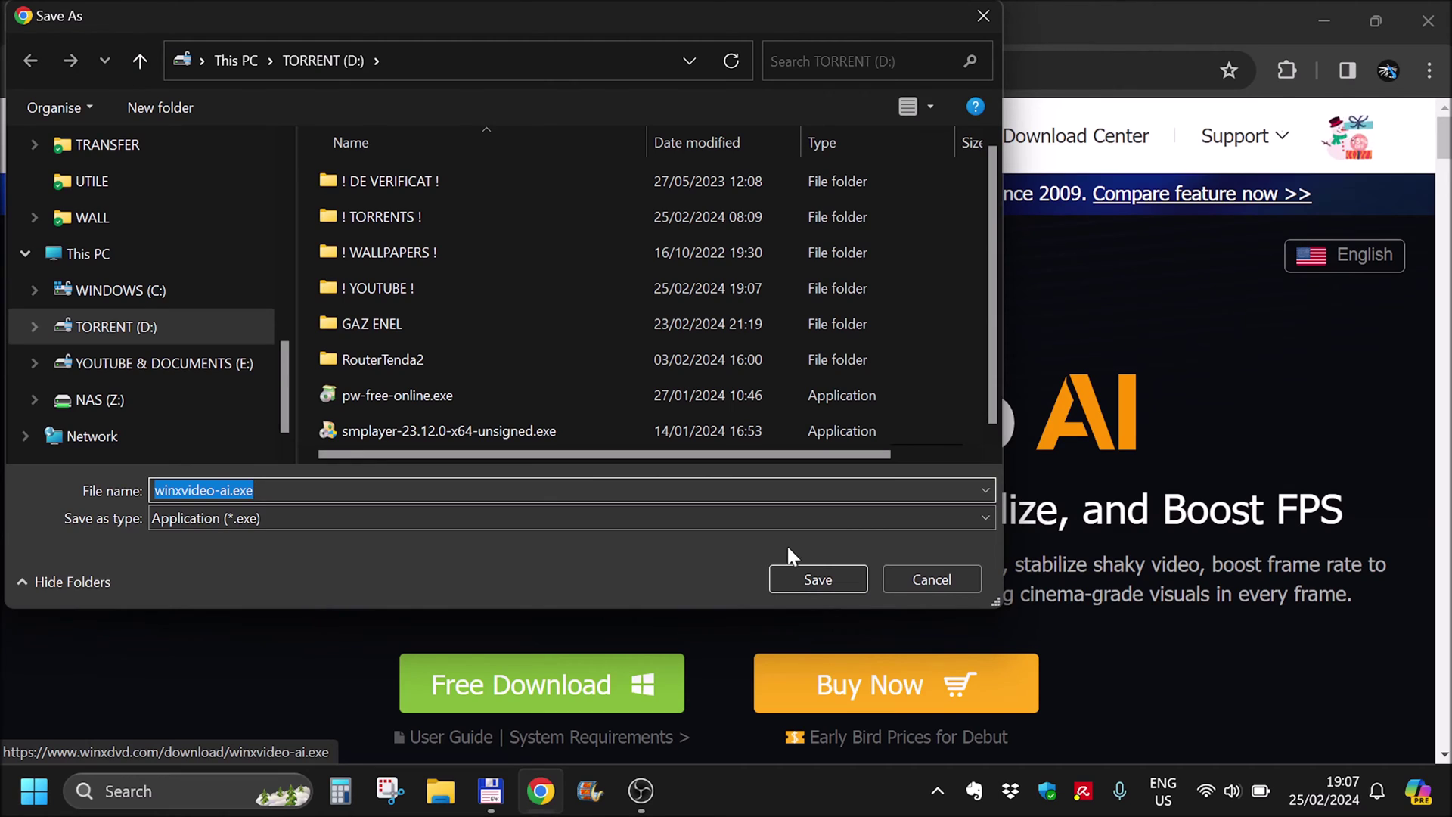
{"action": "left_click", "coordinate": [809, 578]}
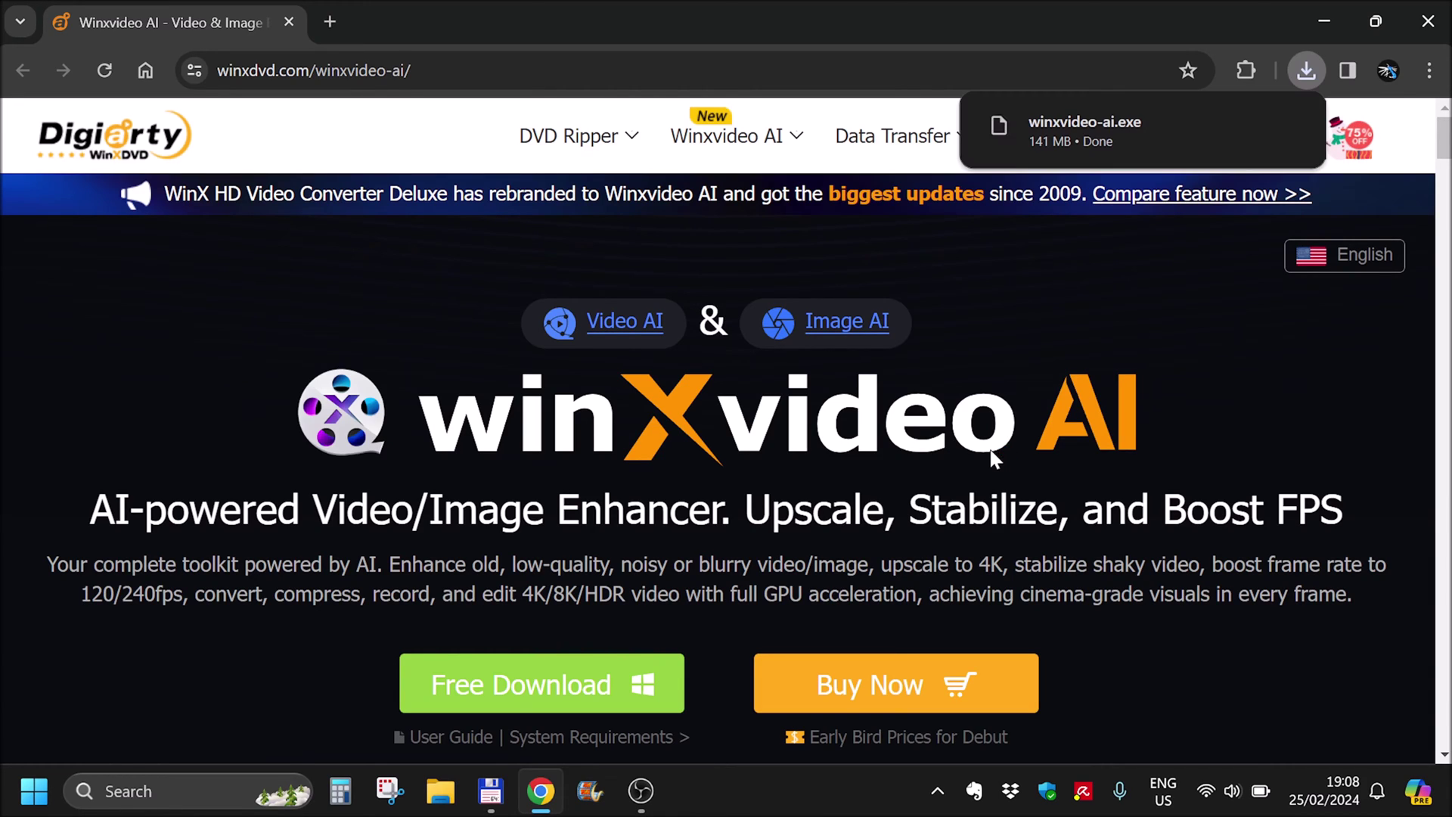
{"action": "mouse_move", "coordinate": [1051, 123]}
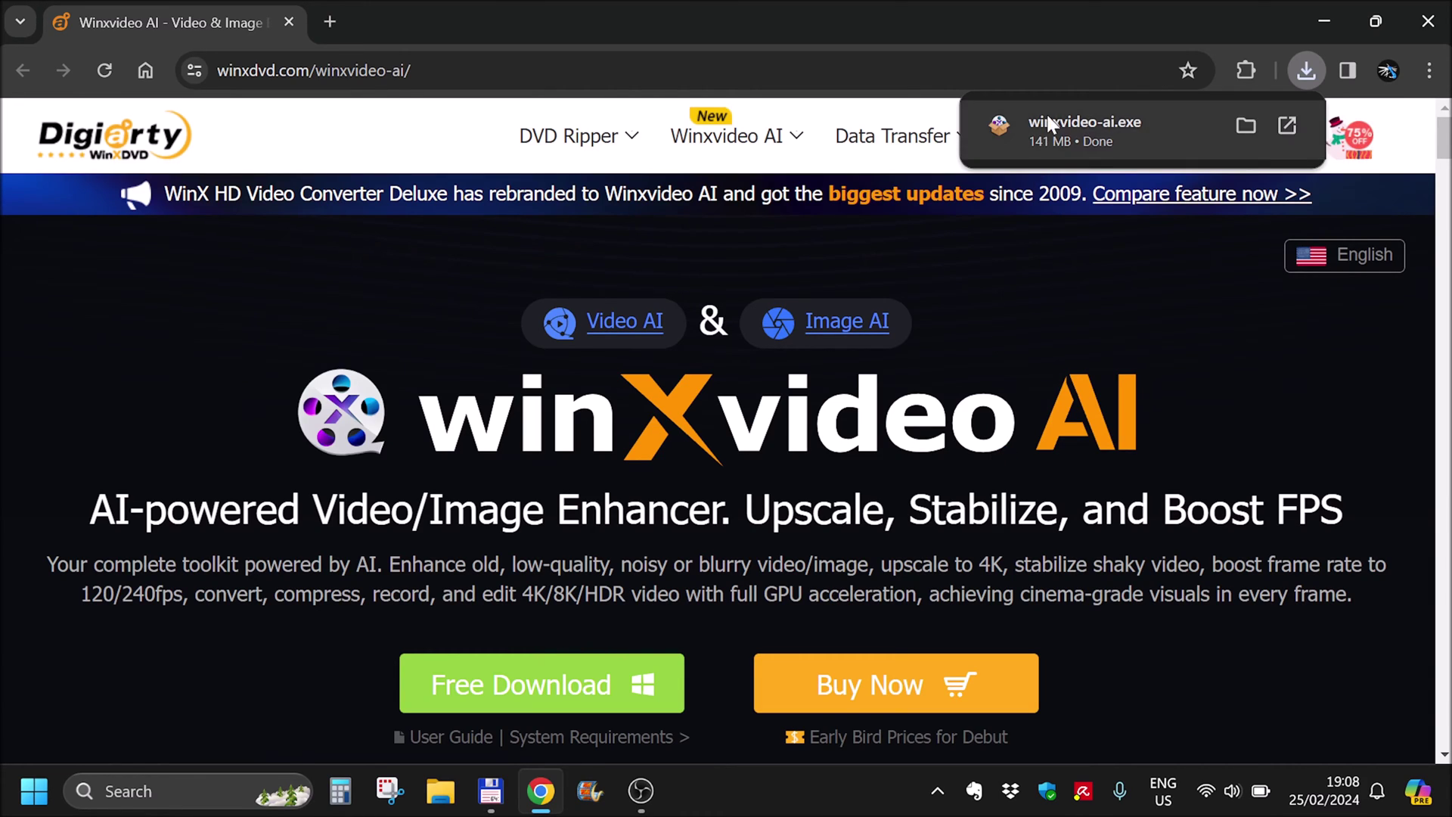
{"action": "left_click", "coordinate": [1051, 125]}
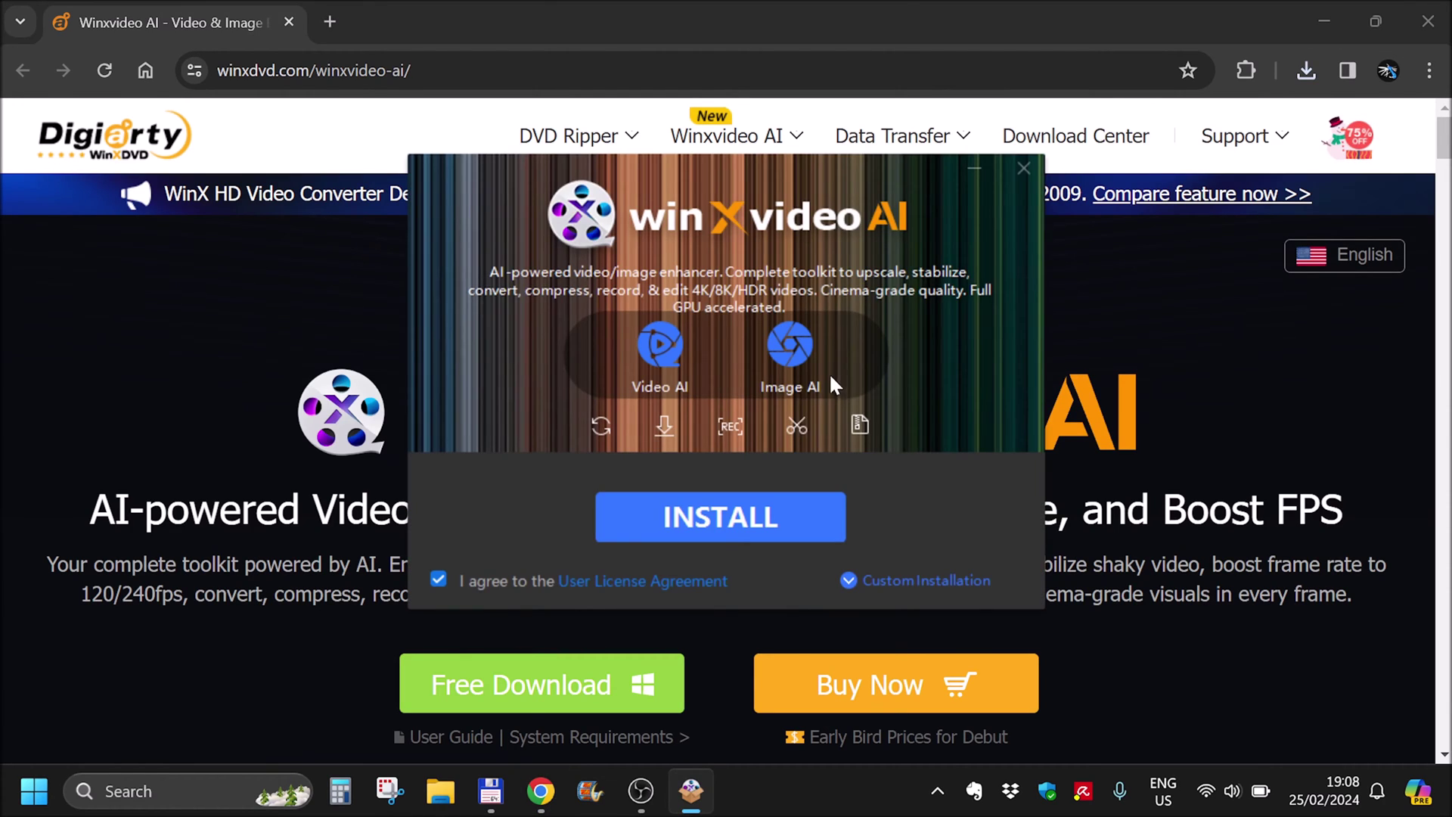
Step: Install Winxvideo AI with the default options, launch it, and look over the trial and full version comparison page
{"action": "left_click", "coordinate": [729, 513]}
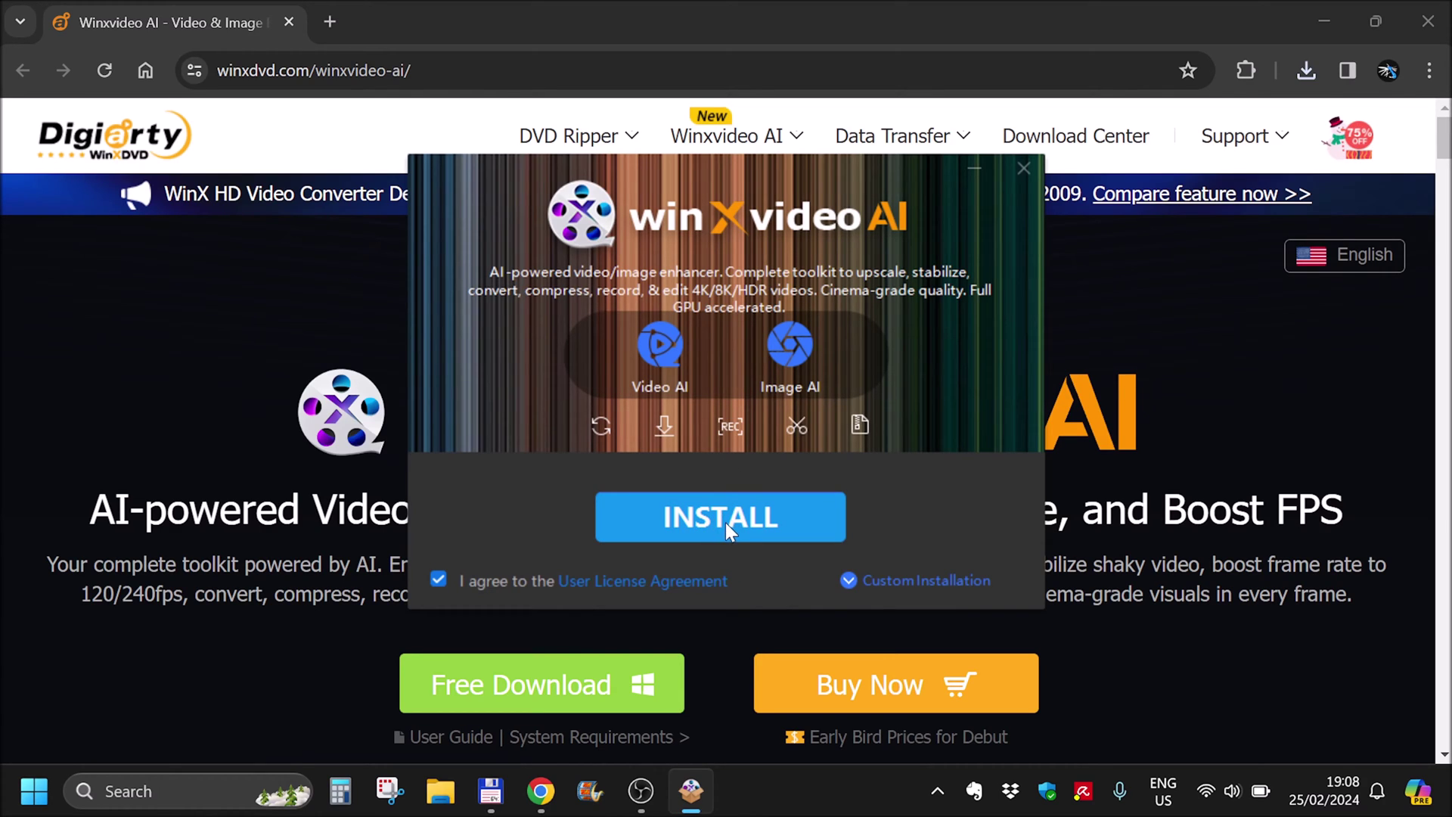
{"action": "left_click", "coordinate": [726, 515]}
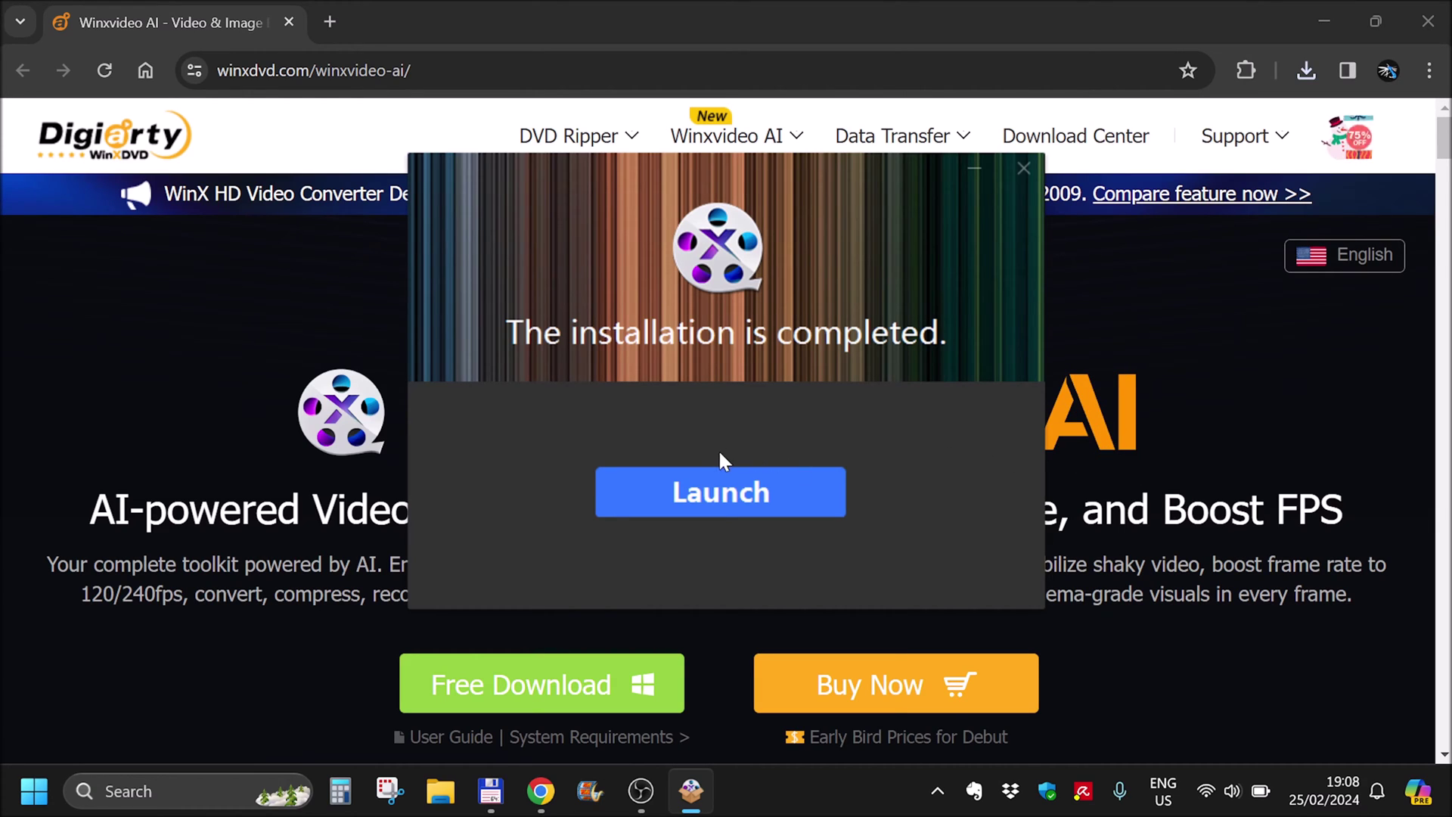
{"action": "left_click", "coordinate": [718, 499]}
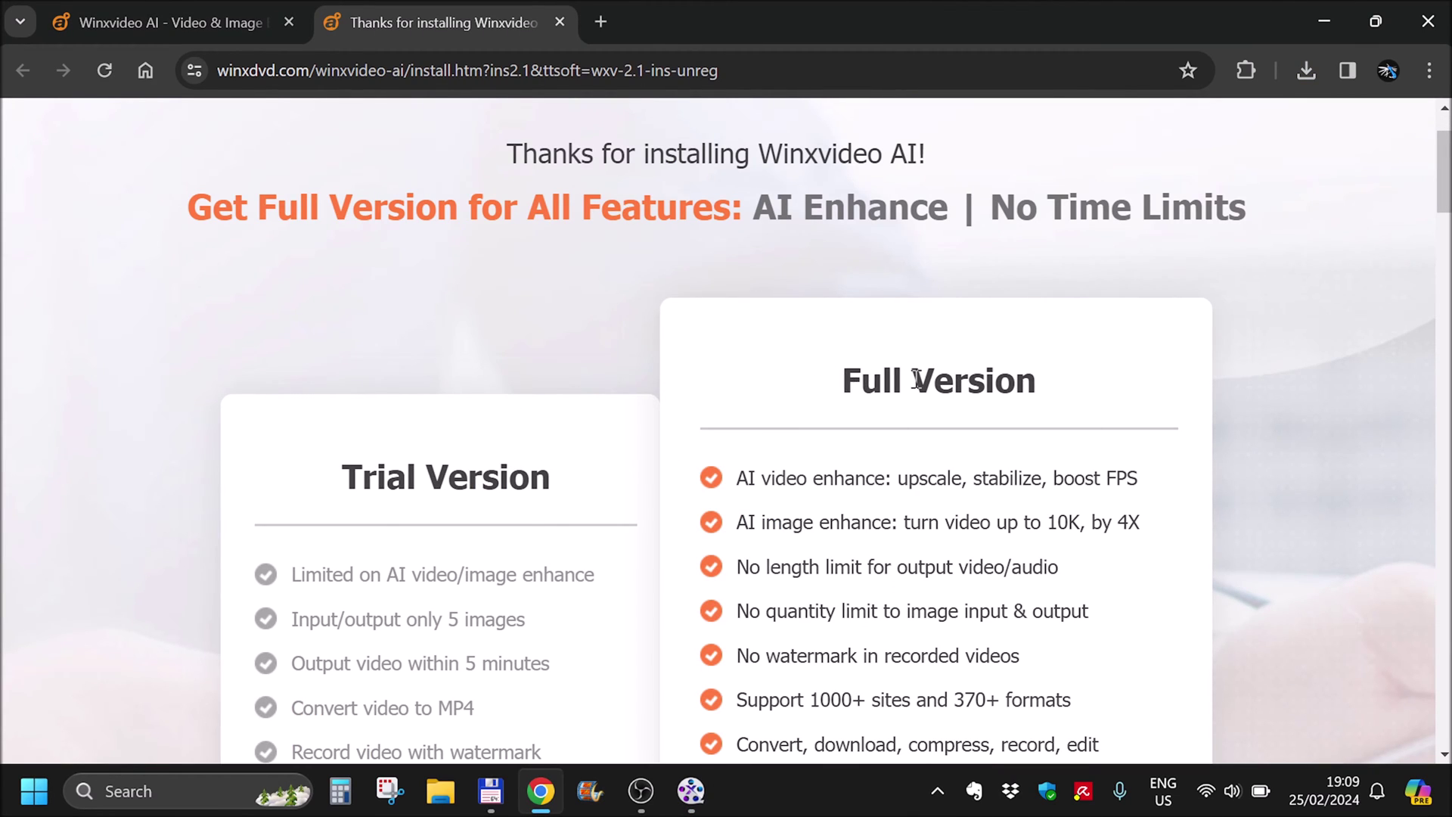
{"action": "scroll", "coordinate": [914, 385], "scroll_direction": "down", "scroll_amount": 3}
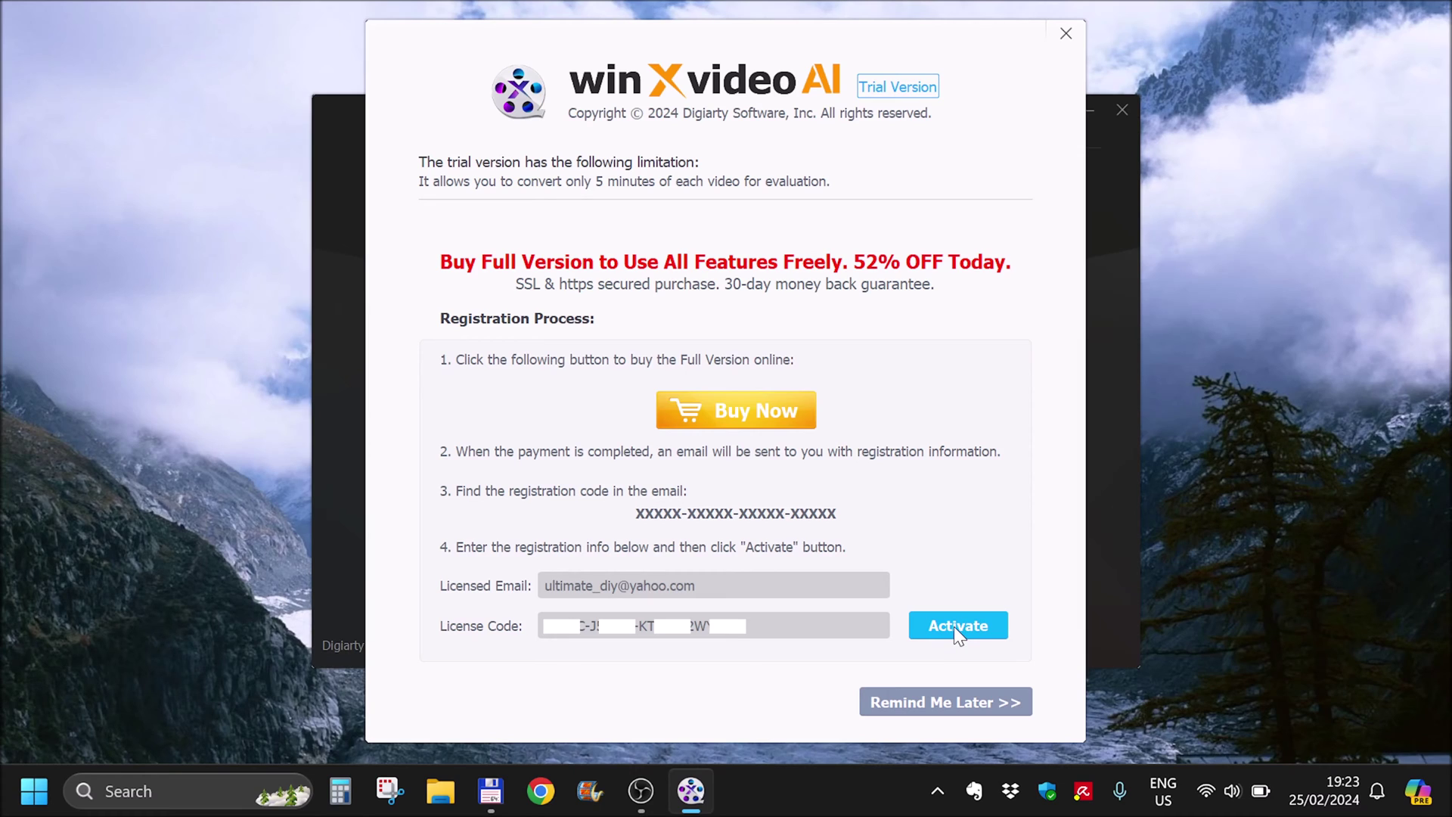
Step: Activate the full version with the entered licence details and advance through the detected hardware information
{"action": "left_click", "coordinate": [954, 626]}
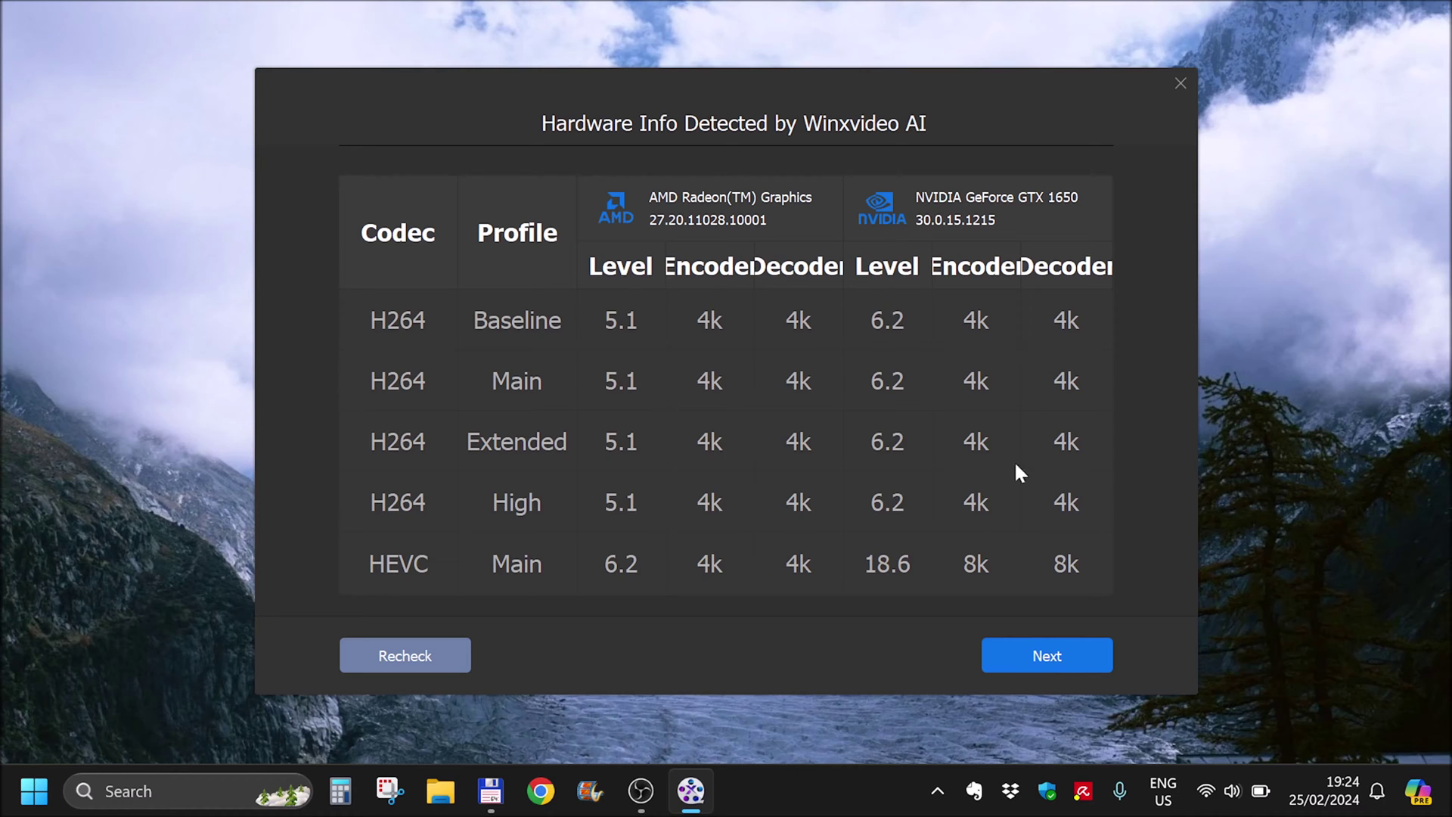
{"action": "left_click", "coordinate": [1044, 649]}
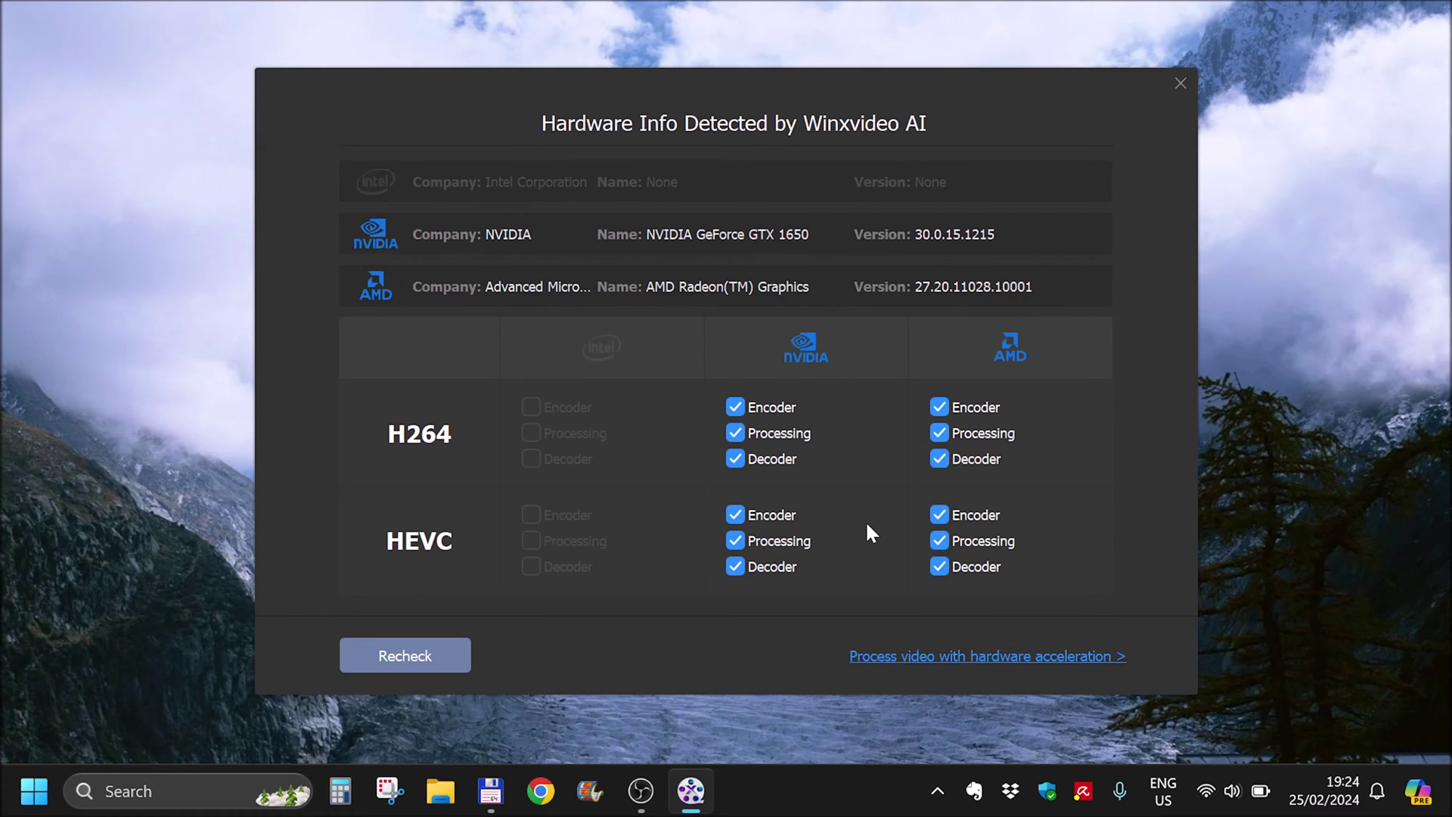
Step: View the web page on processing video with hardware acceleration, return to Winxvideo AI and minimize the browser
{"action": "left_click", "coordinate": [977, 659]}
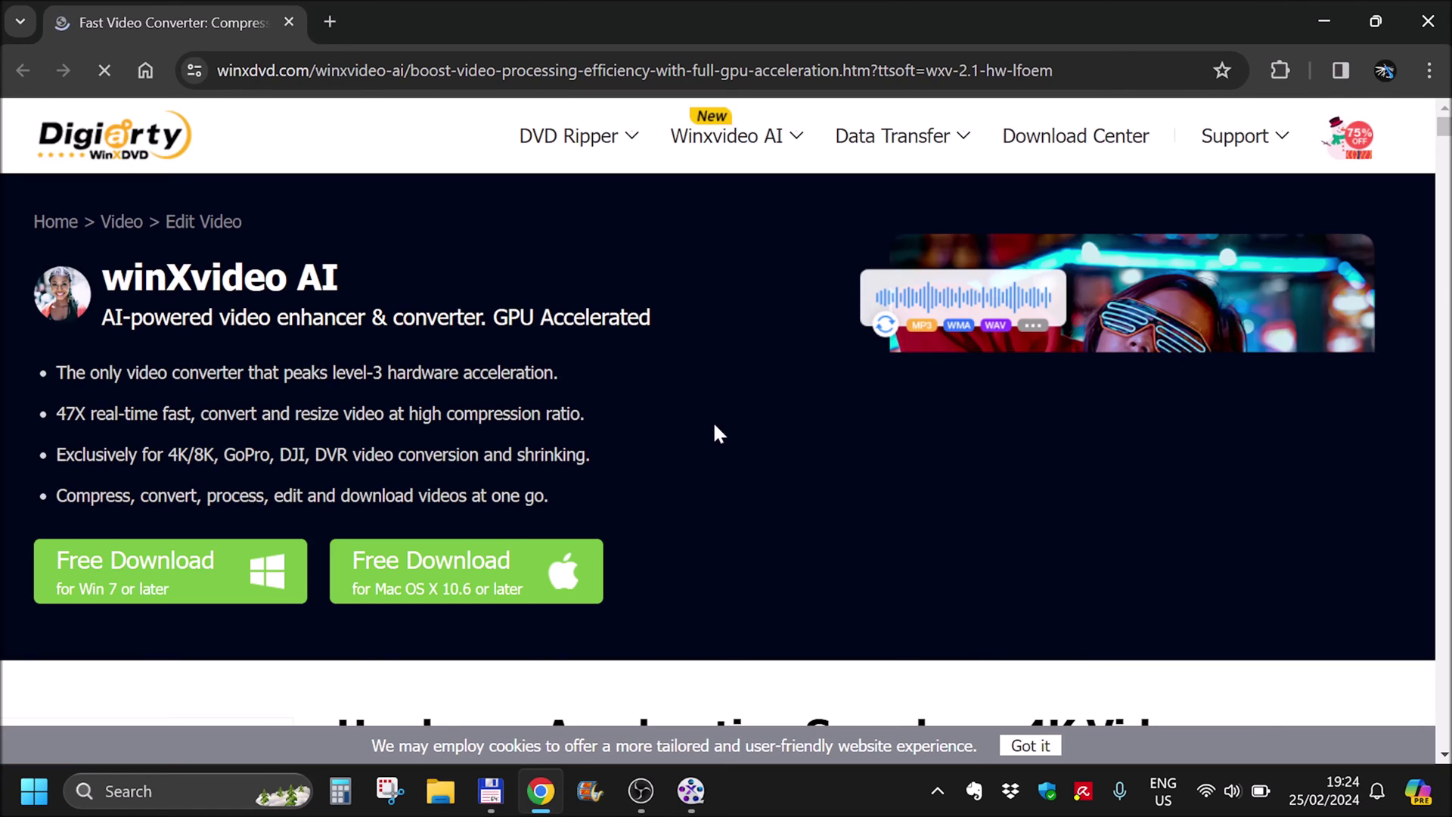
{"action": "left_click", "coordinate": [690, 791]}
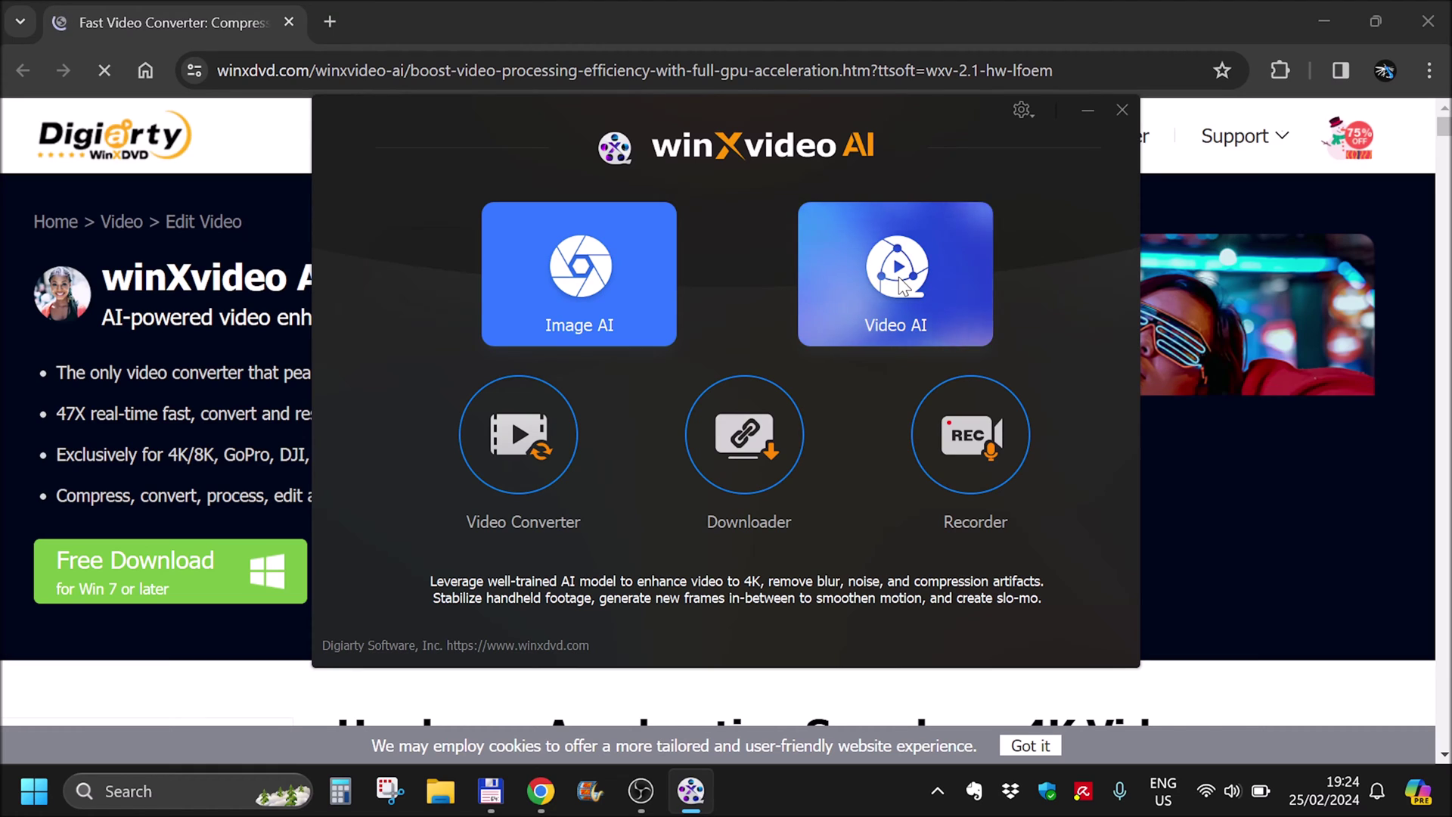
{"action": "left_click", "coordinate": [1323, 9]}
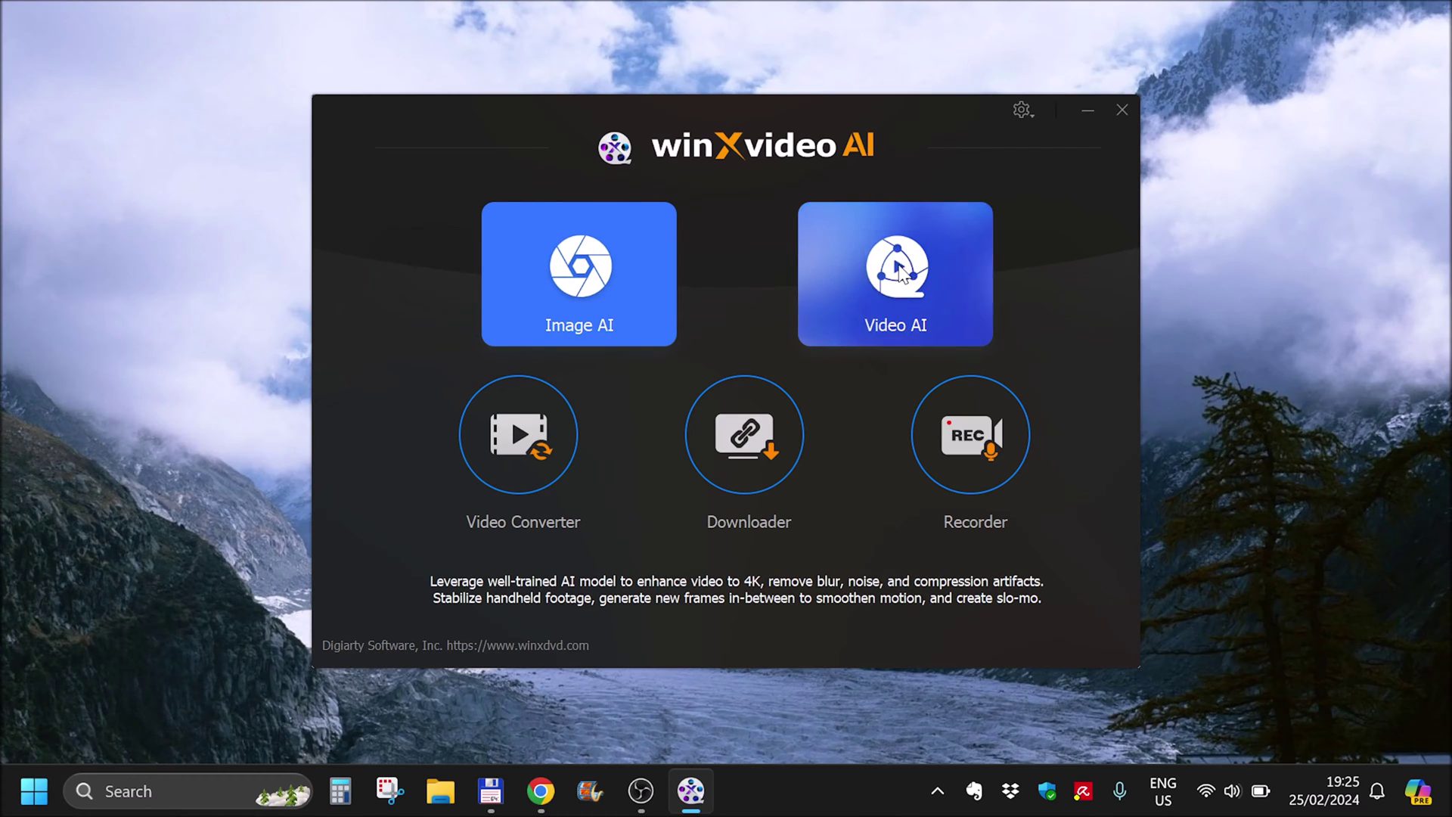
Step: Open the Video AI tool, load Intro_1080.mp4 from the ! YOUTUBE ! folder and maximize the window
{"action": "left_click", "coordinate": [899, 268]}
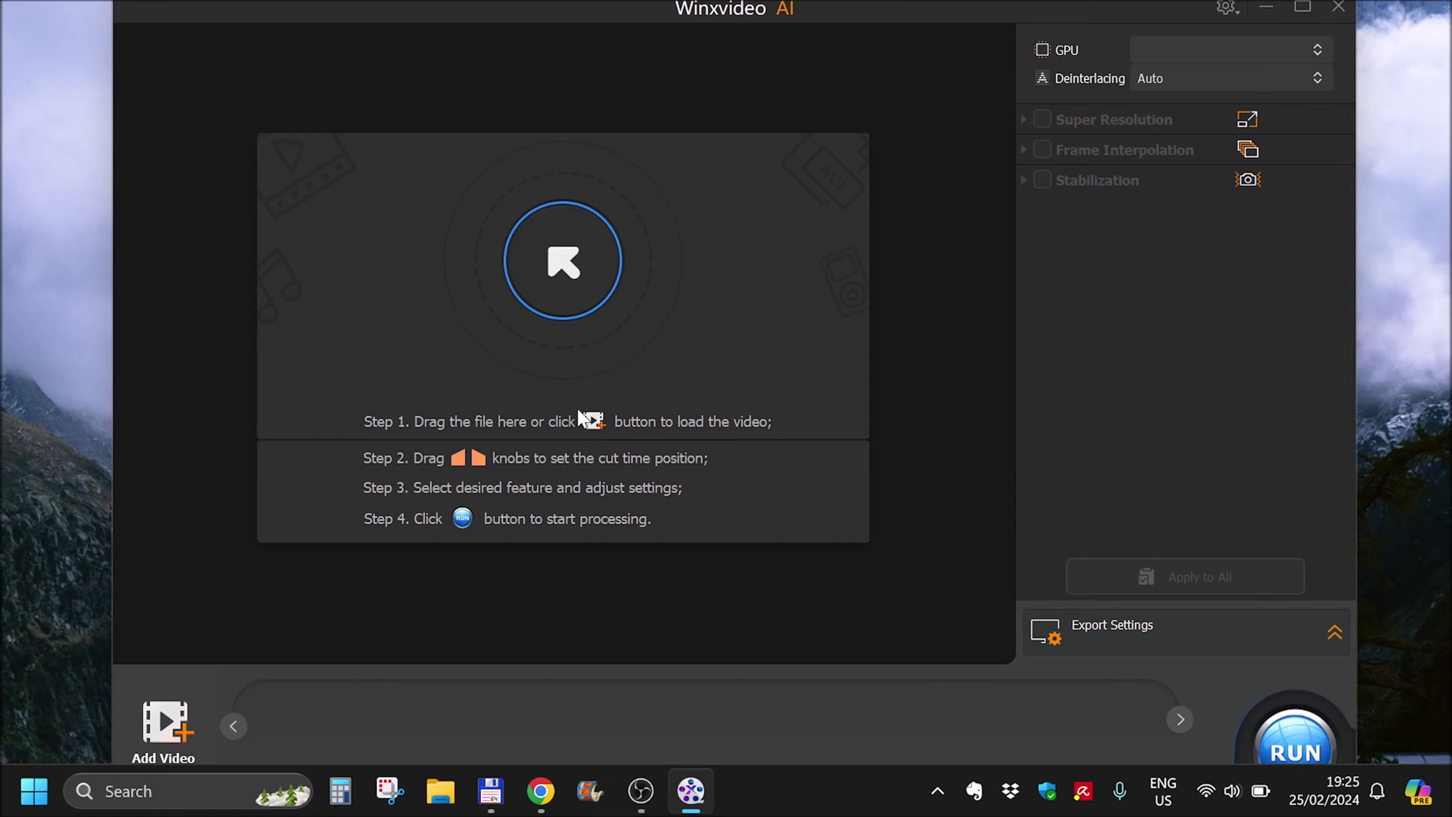
{"action": "key", "text": "alt+Tab"}
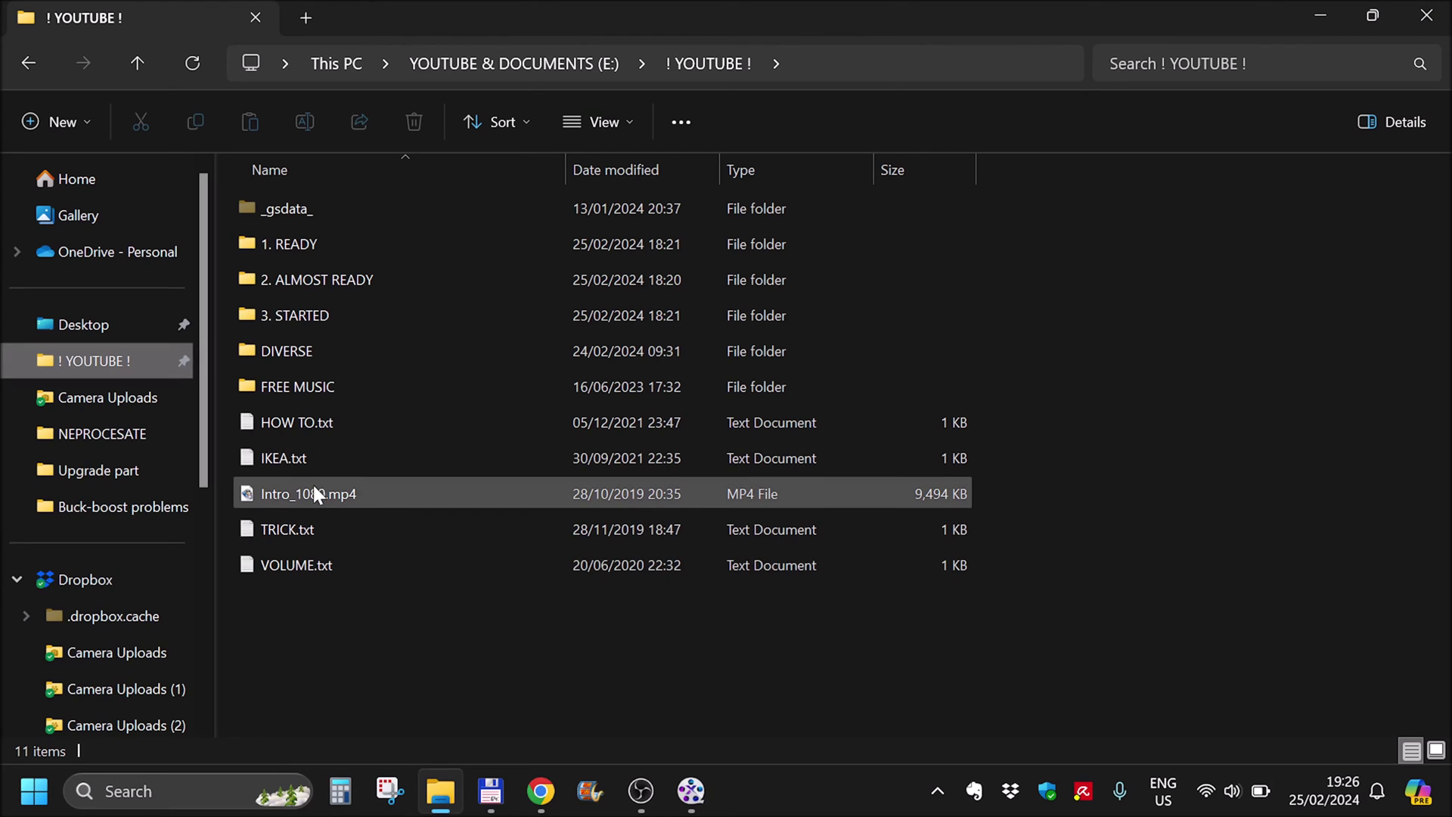
{"action": "left_click_drag", "start_coordinate": [295, 494], "coordinate": [578, 321]}
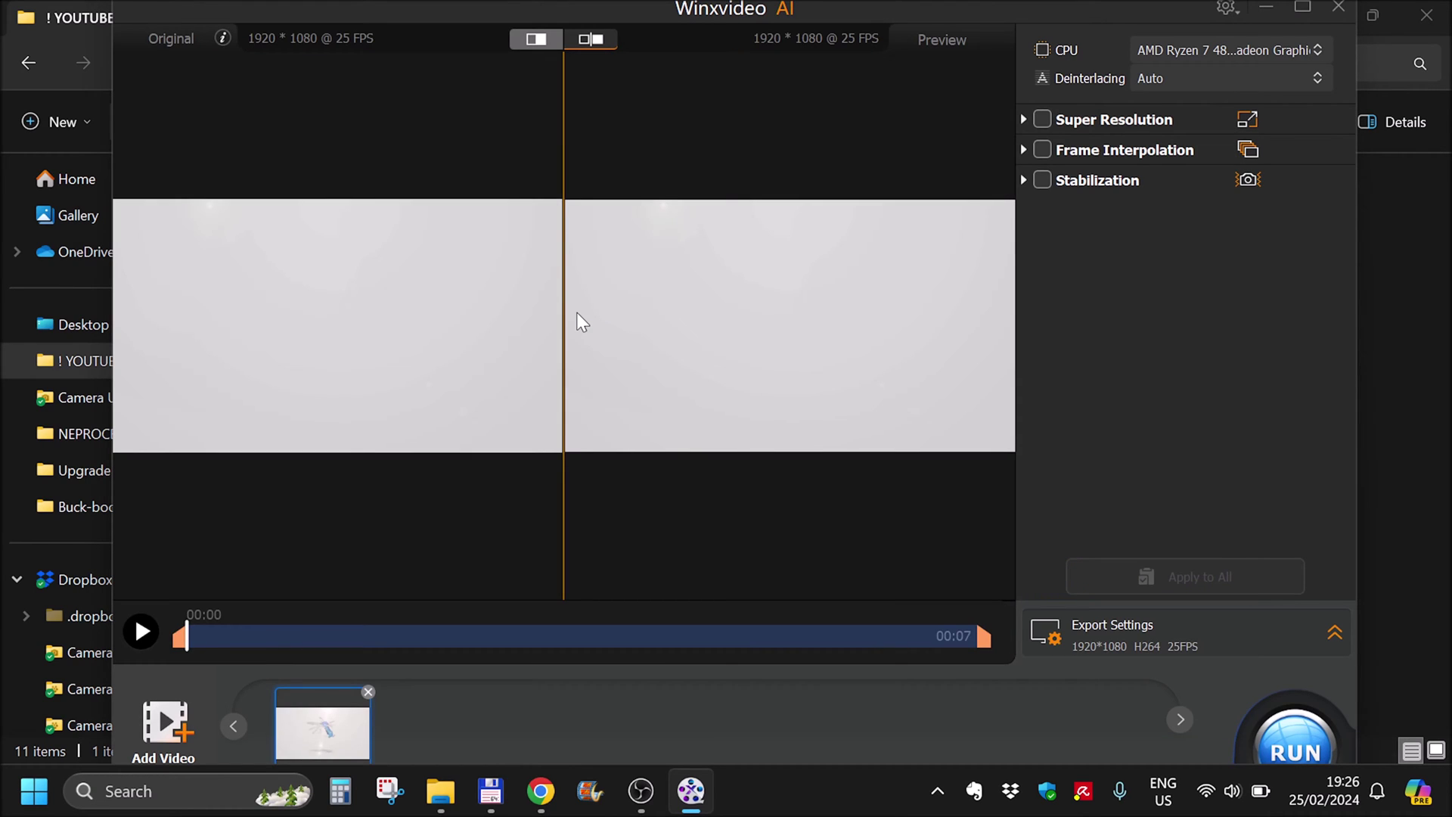
{"action": "left_click", "coordinate": [1314, 17]}
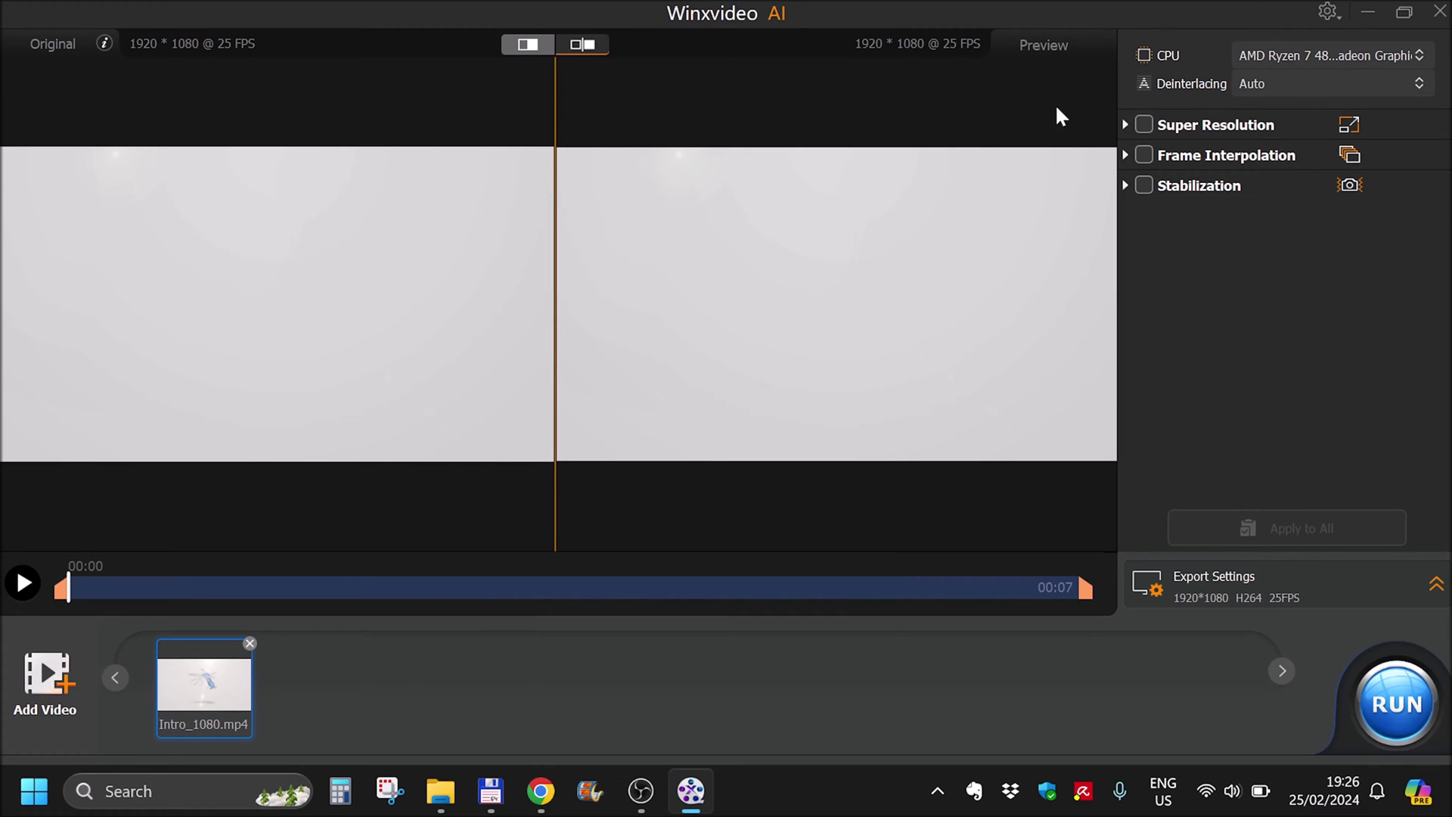
{"action": "left_click", "coordinate": [1124, 125]}
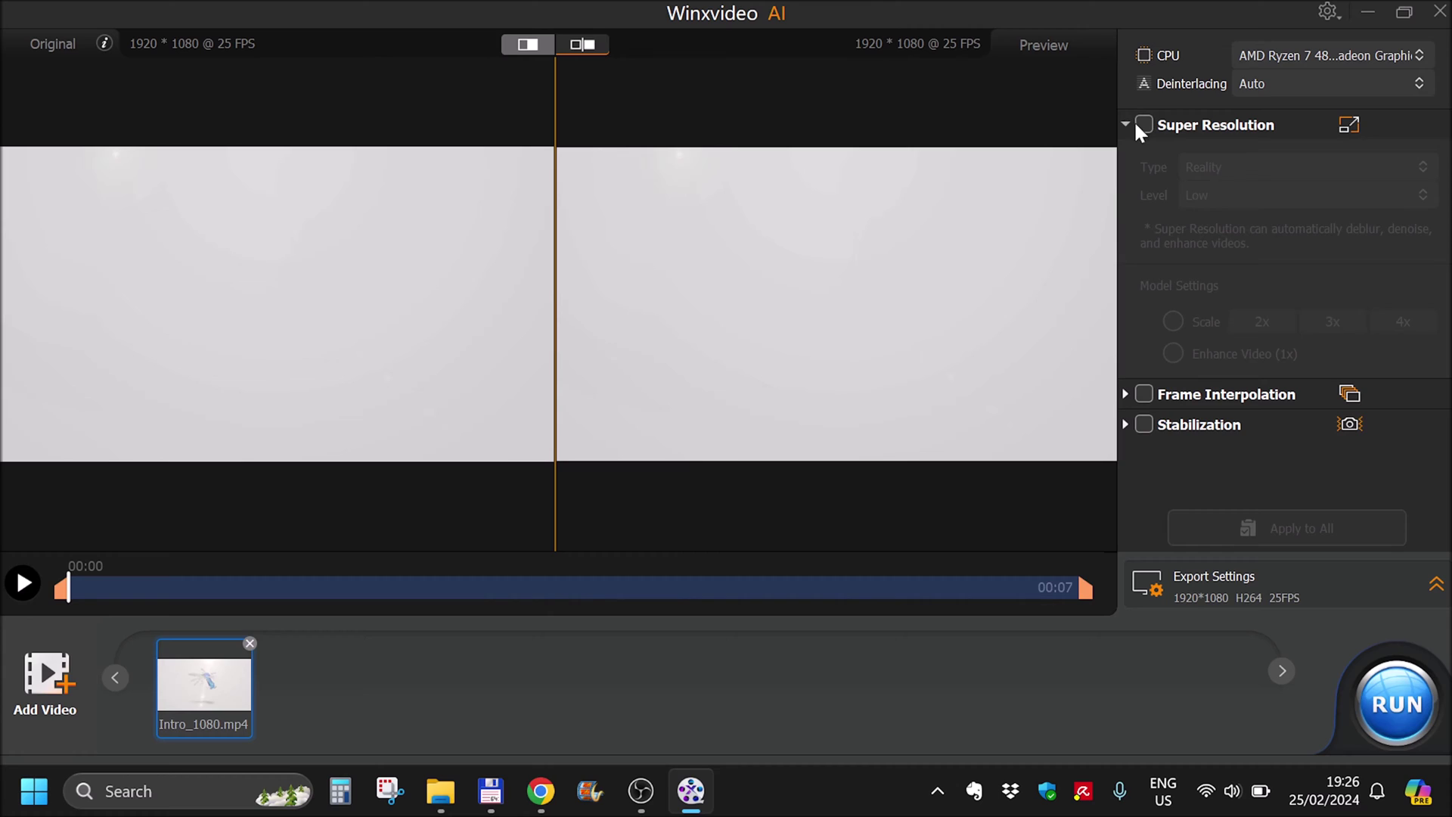
{"action": "left_click", "coordinate": [1144, 124]}
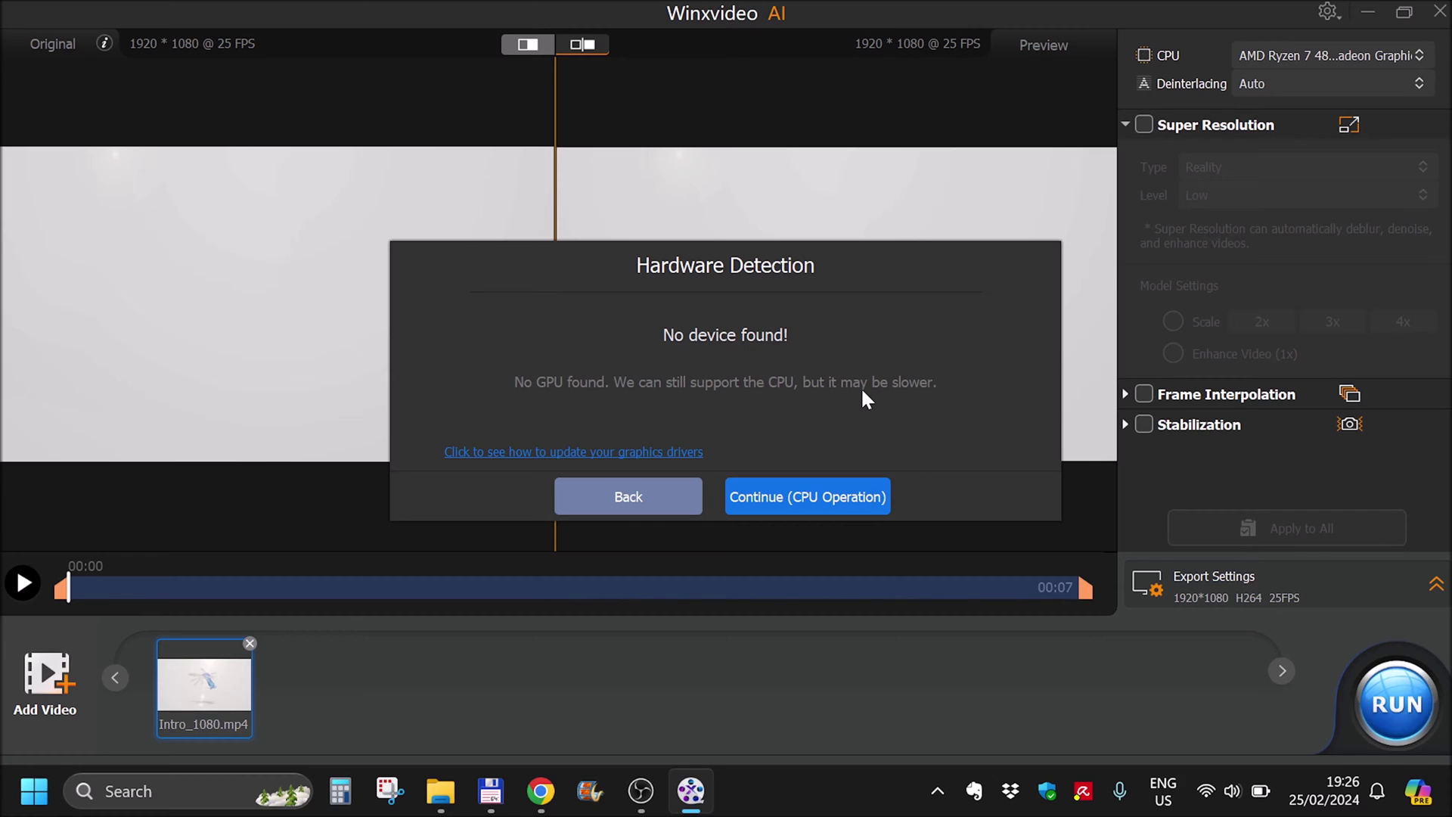
{"action": "left_click", "coordinate": [653, 495]}
Step: Check which processing devices can be selected for the Video AI tool
{"action": "left_click", "coordinate": [1354, 55]}
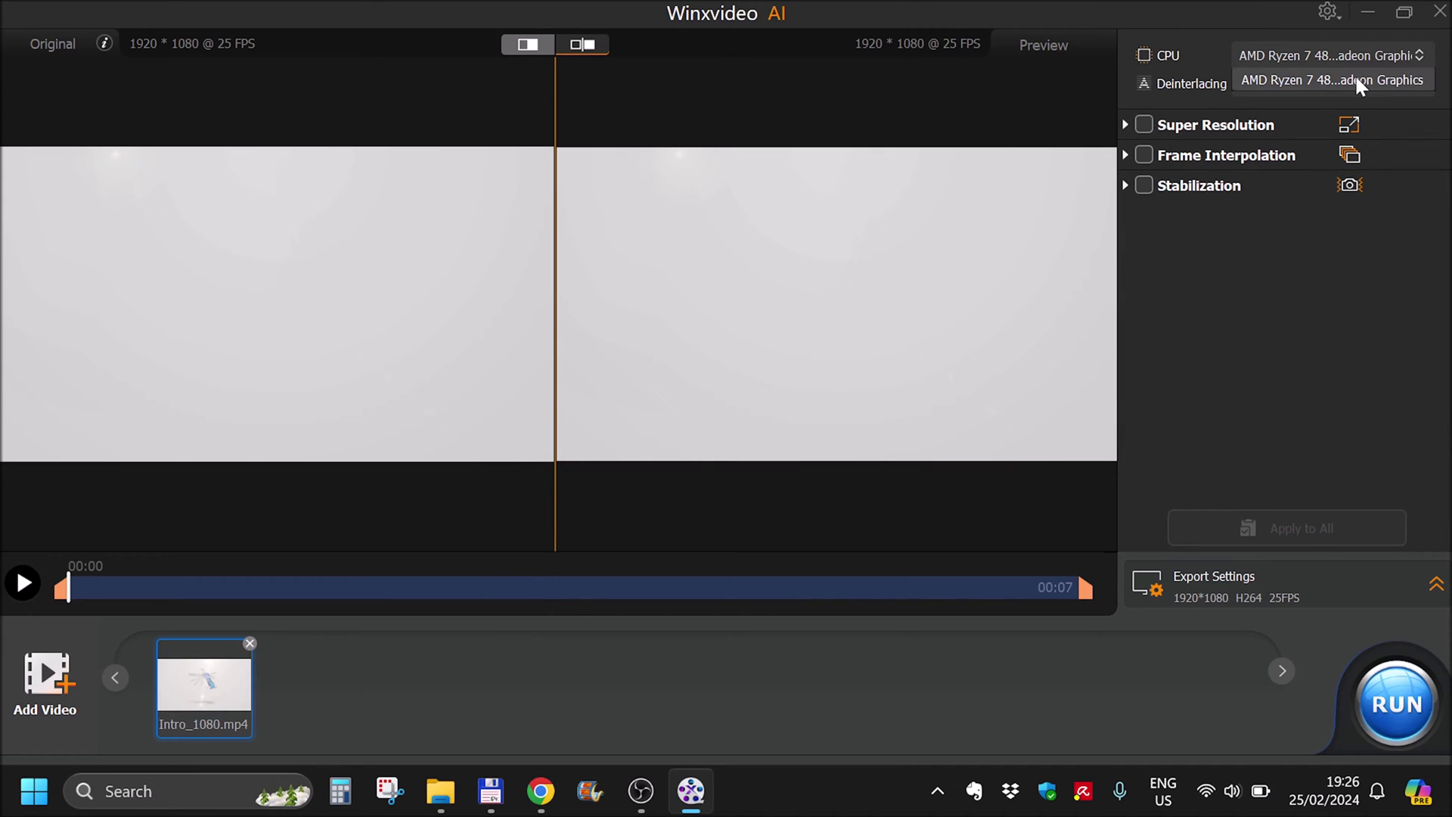
{"action": "left_click", "coordinate": [1356, 79]}
{"action": "left_click", "coordinate": [1397, 51]}
{"action": "left_click", "coordinate": [1431, 59]}
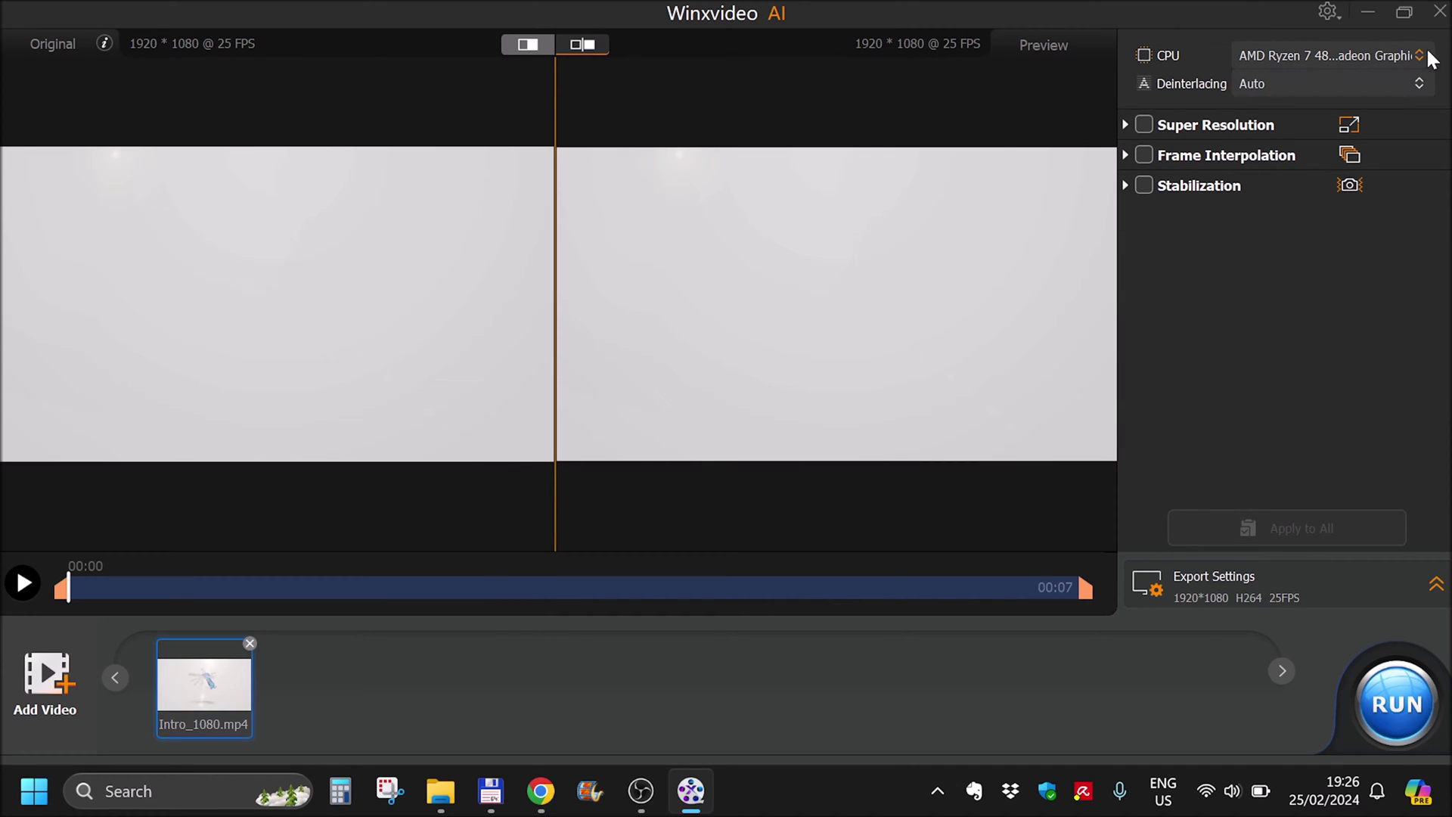
{"action": "left_click", "coordinate": [1419, 57]}
{"action": "left_click", "coordinate": [1418, 57]}
{"action": "left_click", "coordinate": [1417, 50]}
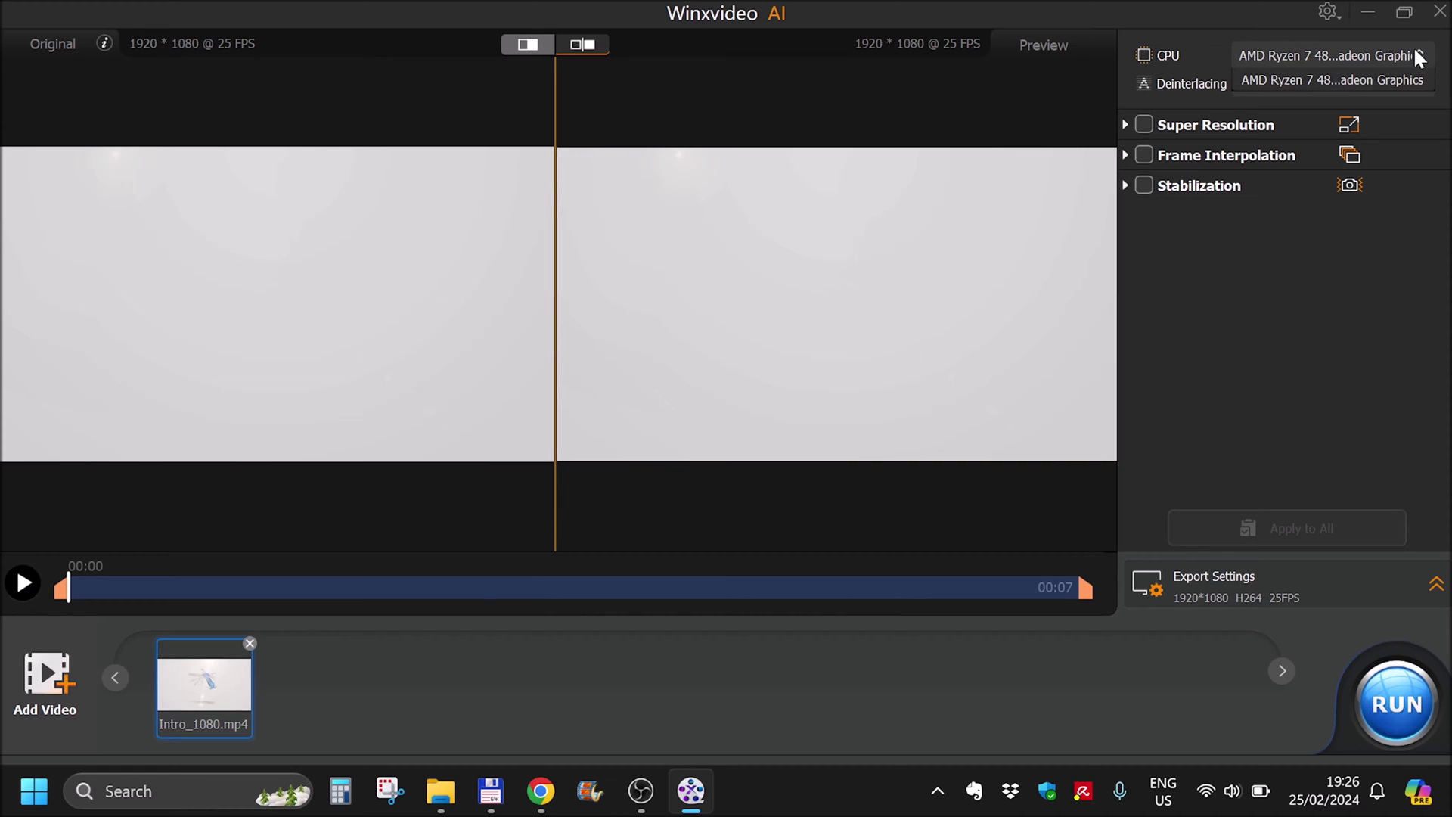
{"action": "double_click", "coordinate": [1187, 8]}
{"action": "double_click", "coordinate": [1219, 17]}
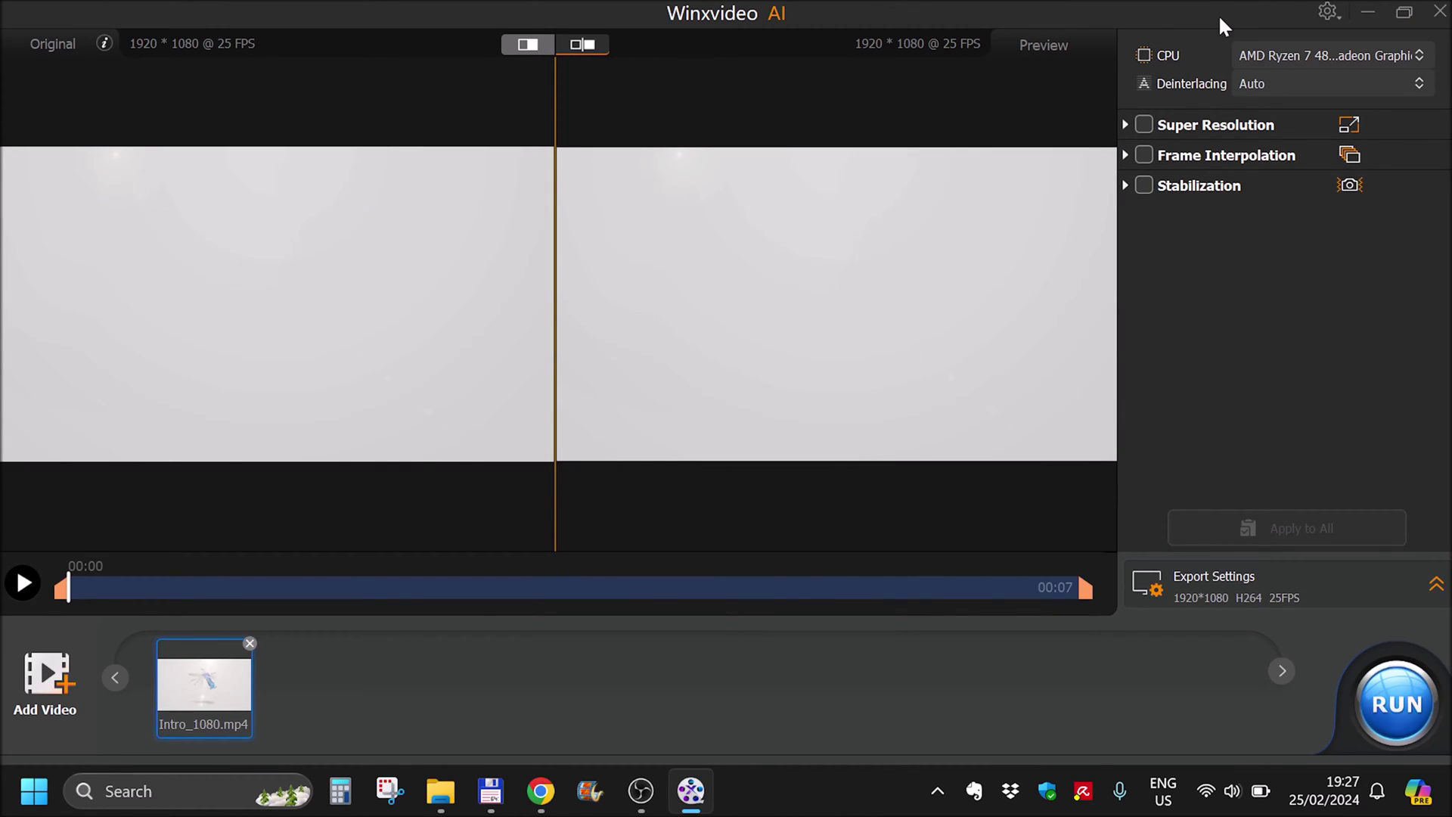
Step: Enable Super Resolution for the loaded video and accept running it on the CPU
{"action": "left_click", "coordinate": [1124, 125]}
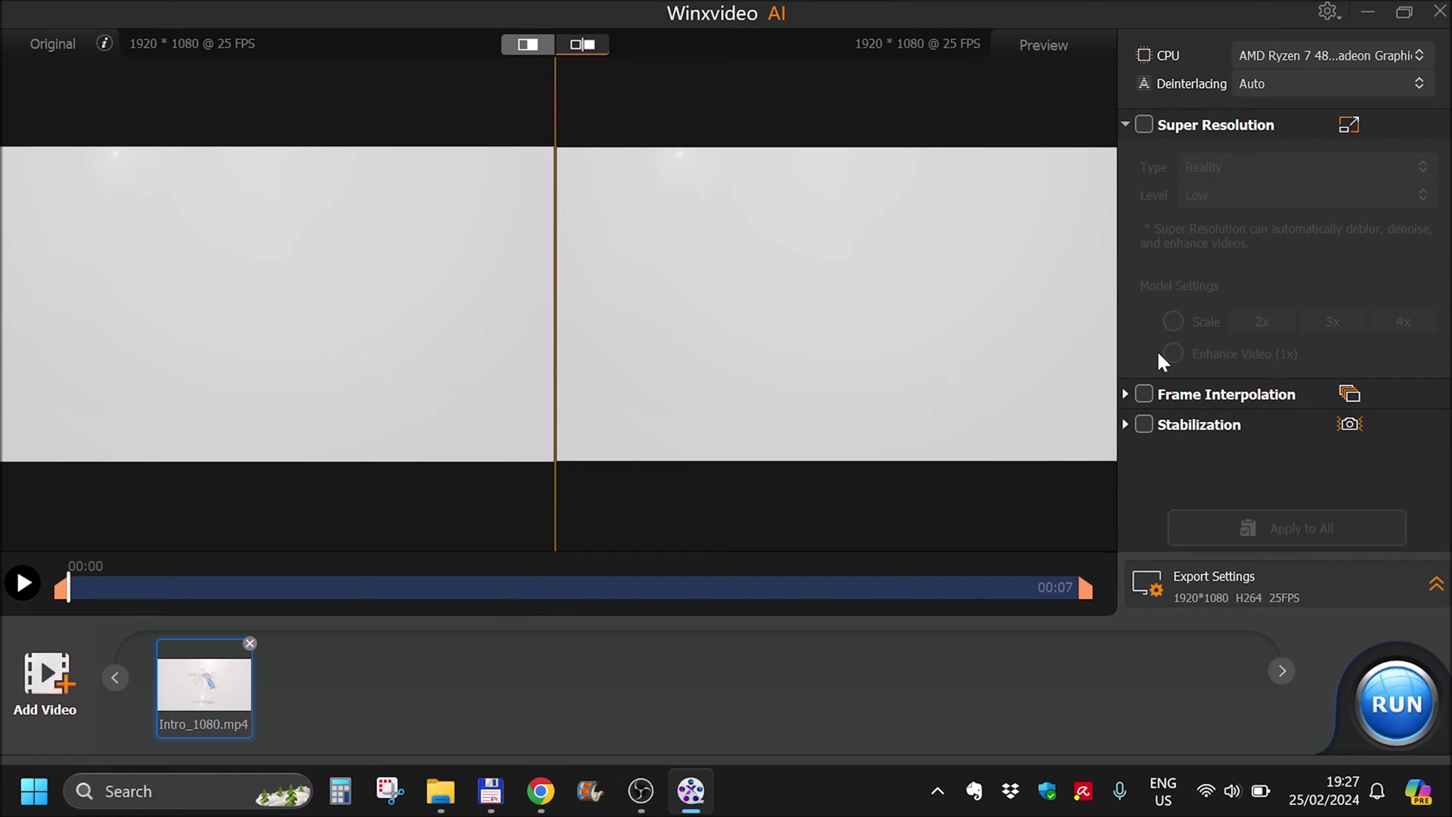
{"action": "left_click", "coordinate": [1147, 122]}
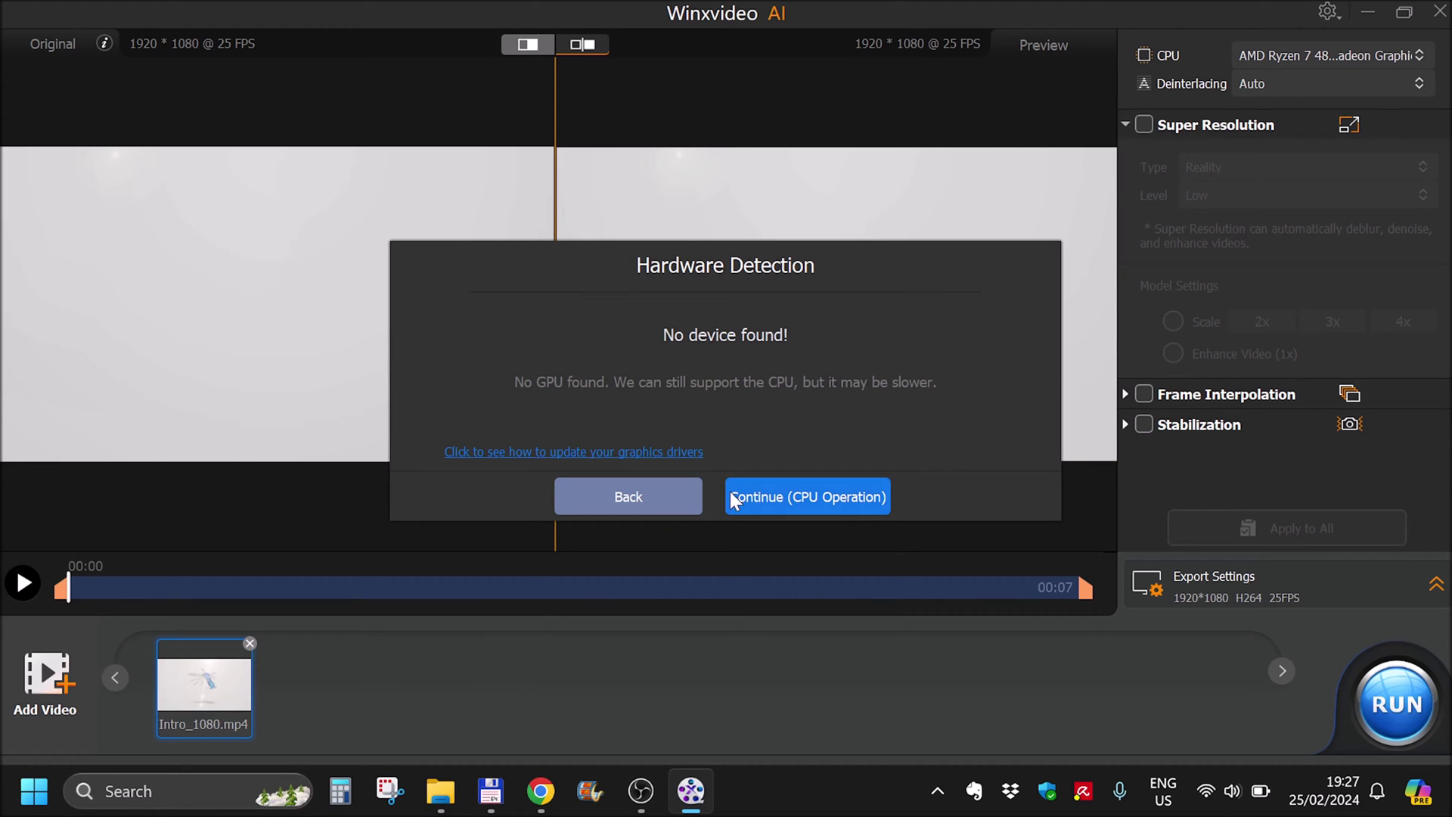
{"action": "left_click", "coordinate": [803, 502]}
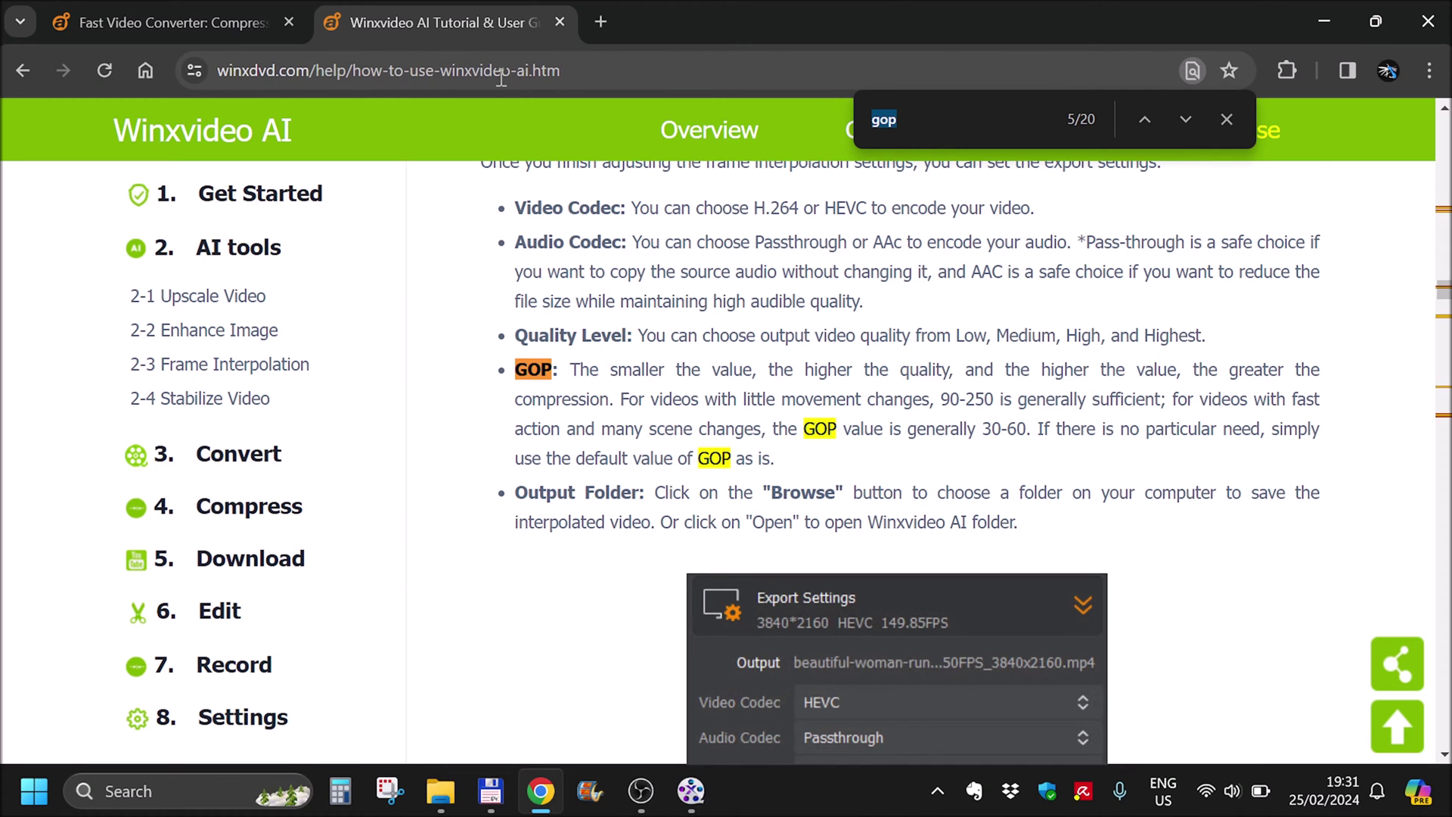
Step: Read the online Winxvideo AI user guide from the GOP export setting through to the Stabilize Video section
{"action": "left_click", "coordinate": [803, 354]}
{"action": "scroll", "coordinate": [805, 352], "scroll_direction": "down", "scroll_amount": 3}
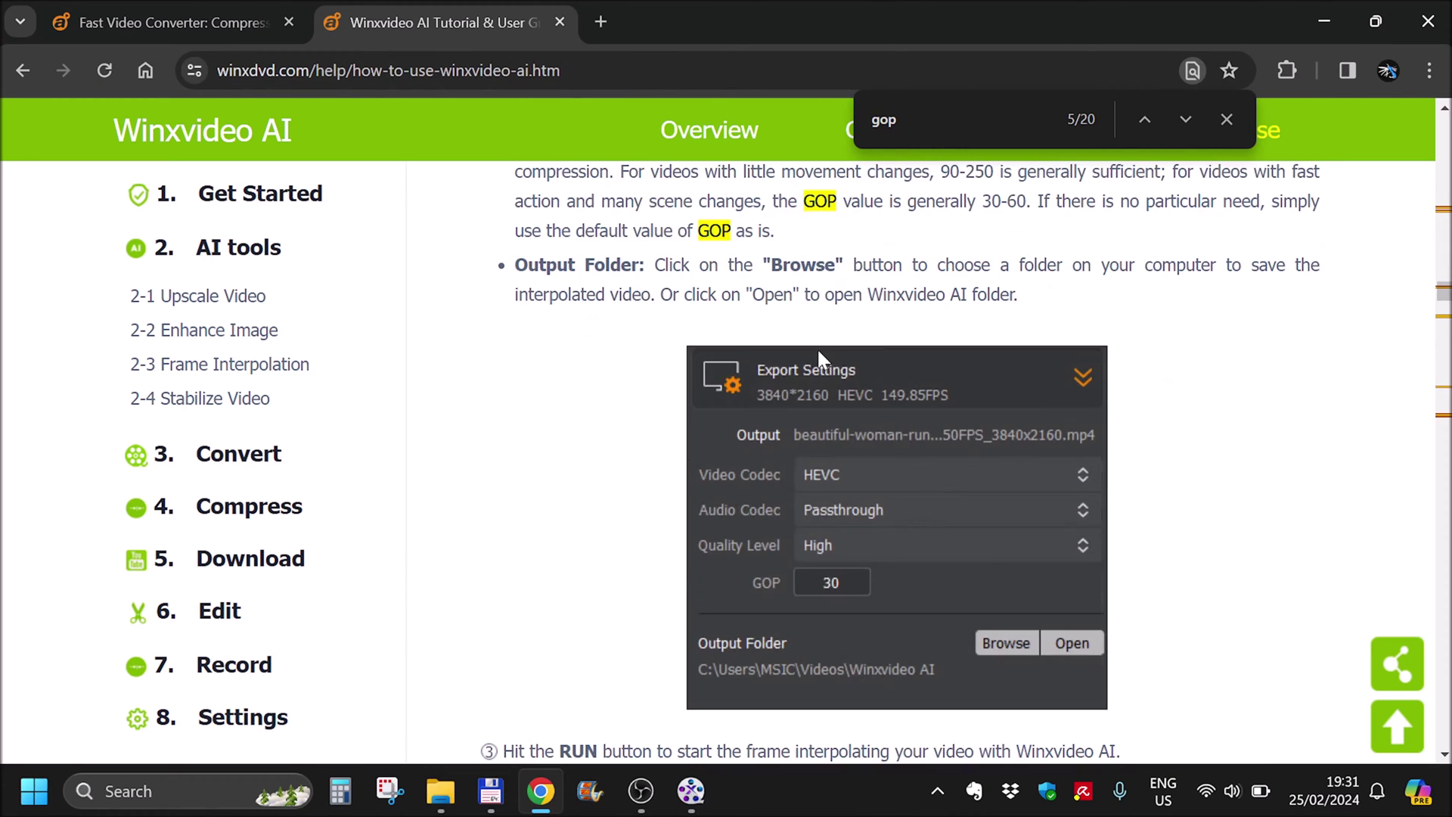
{"action": "scroll", "coordinate": [817, 347], "scroll_direction": "down", "scroll_amount": 3}
{"action": "scroll", "coordinate": [819, 353], "scroll_direction": "down", "scroll_amount": 2}
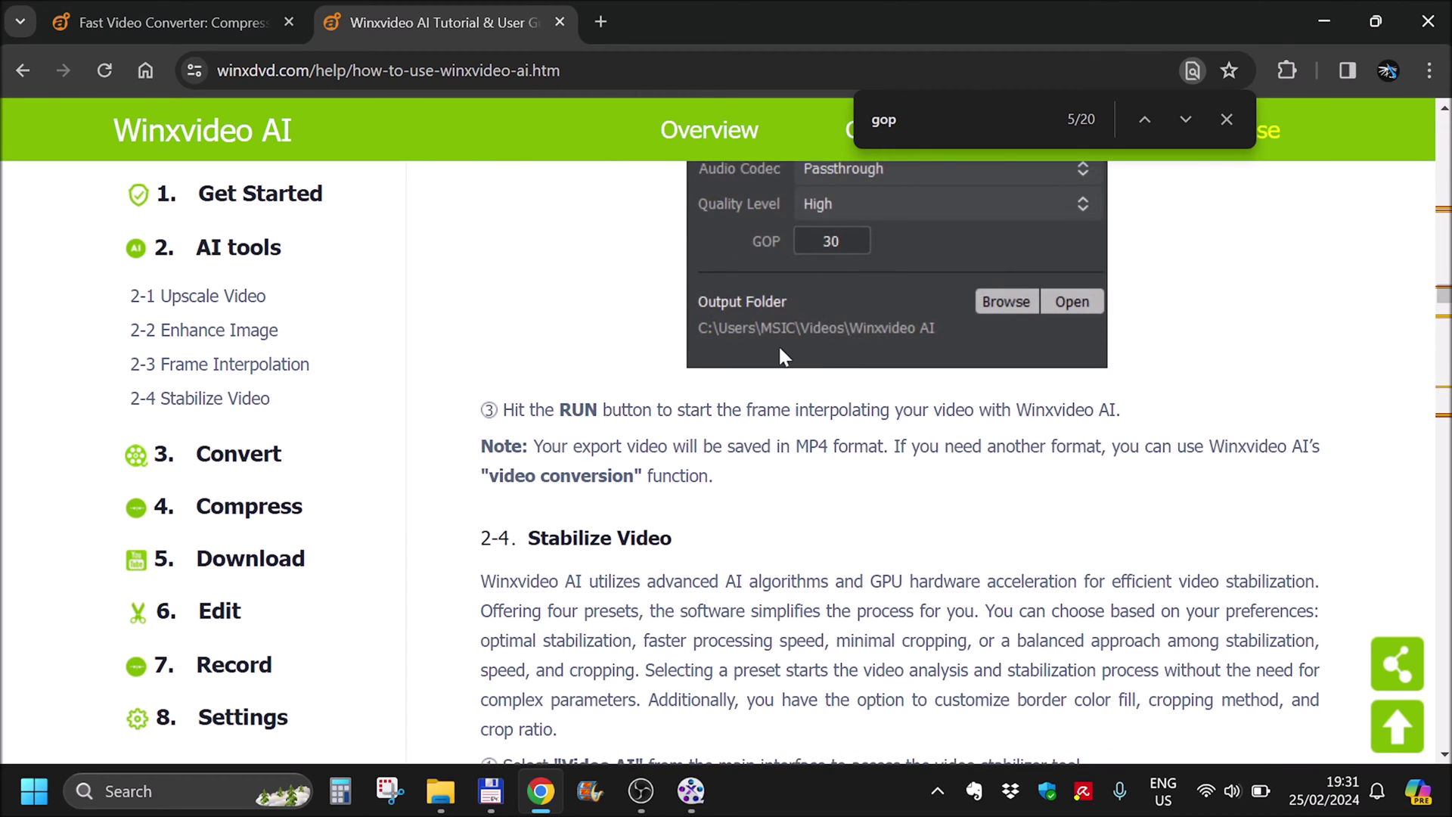
{"action": "scroll", "coordinate": [784, 359], "scroll_direction": "down", "scroll_amount": 3}
{"action": "scroll", "coordinate": [691, 412], "scroll_direction": "down", "scroll_amount": 3}
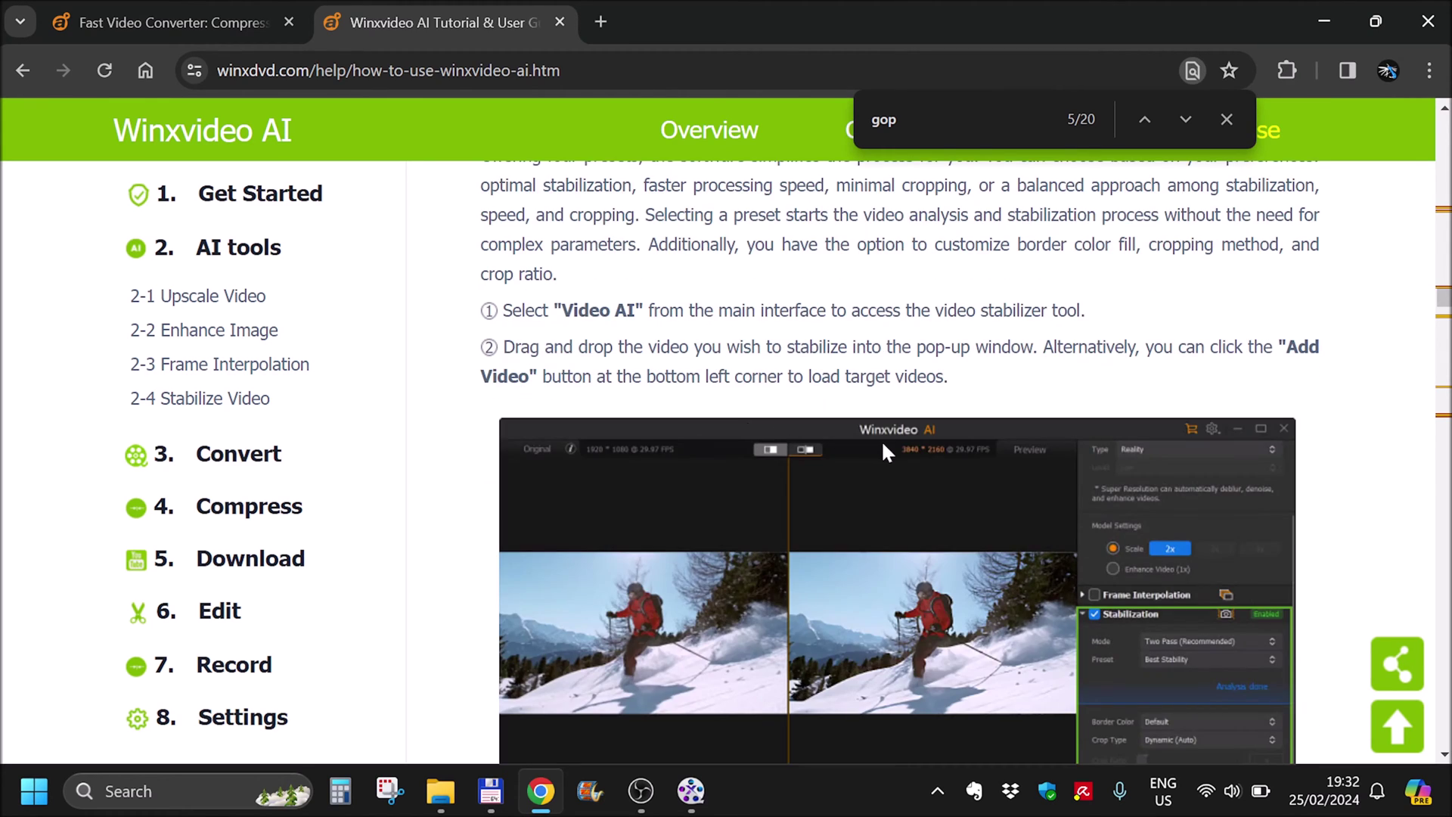
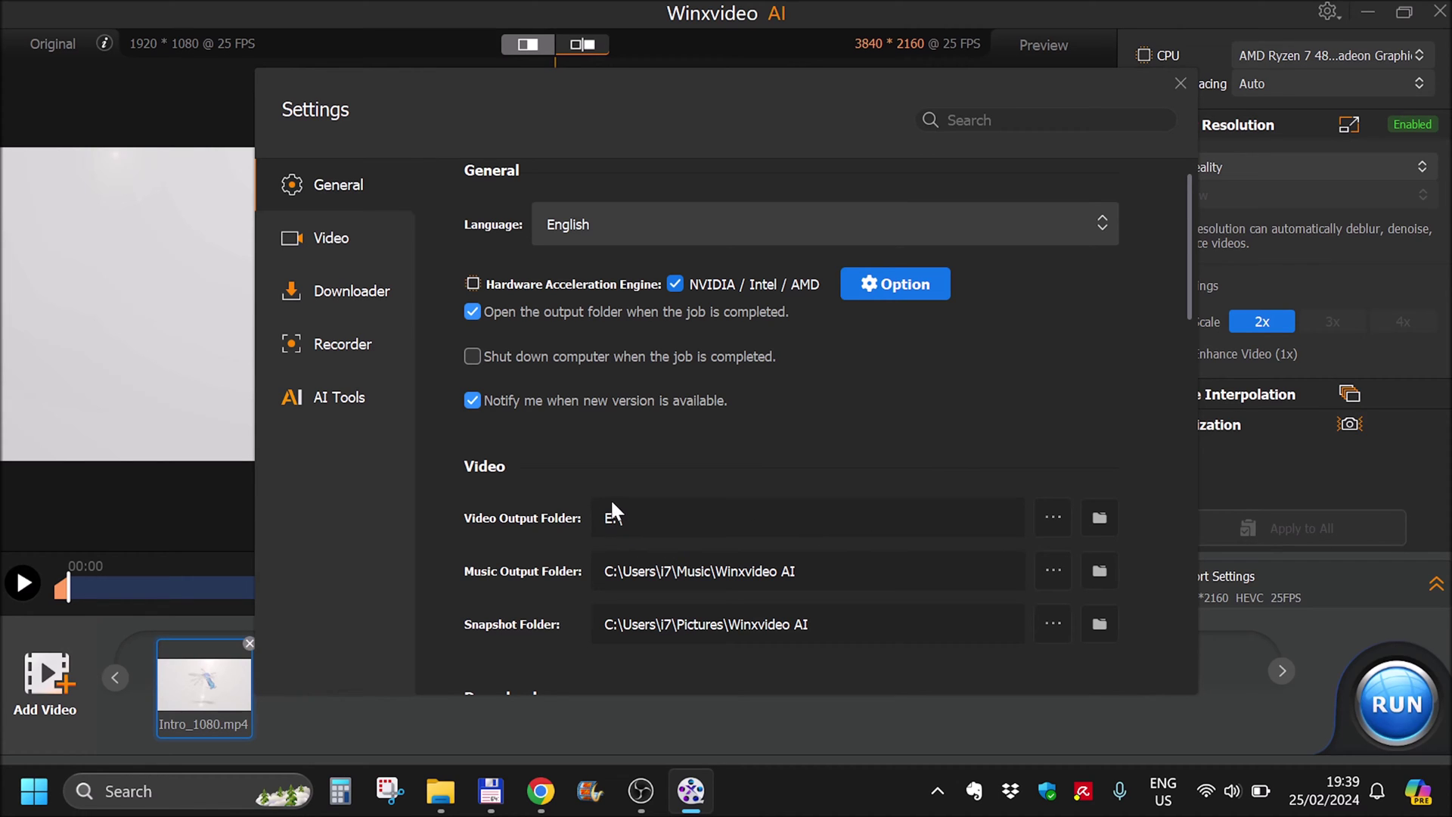
Step: Review the application settings down to AI Tools and start processing Intro_1080.mp4 with 2x Super Resolution
{"action": "scroll", "coordinate": [862, 499], "scroll_direction": "down", "scroll_amount": 12}
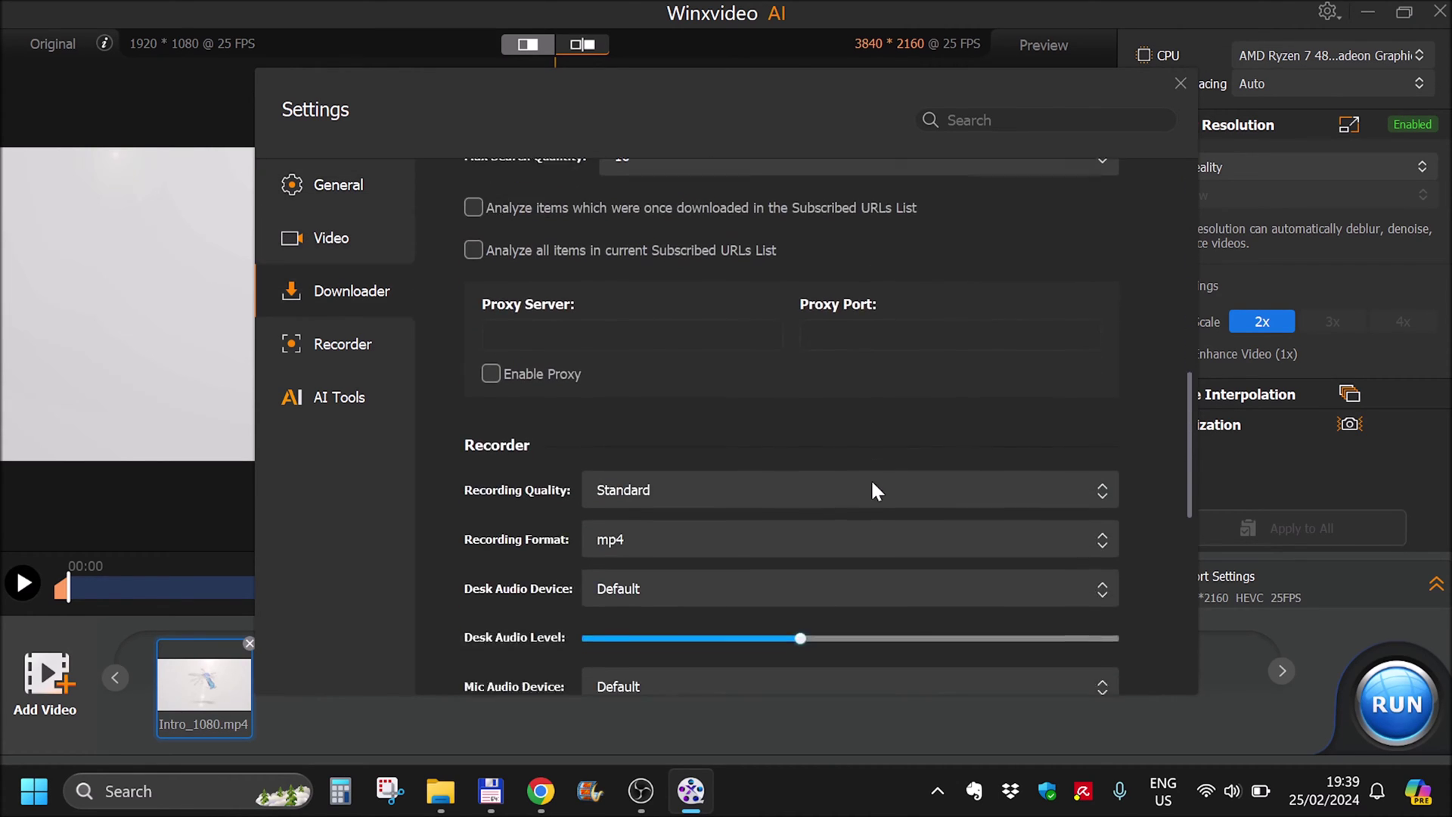
{"action": "scroll", "coordinate": [870, 491], "scroll_direction": "down", "scroll_amount": 6}
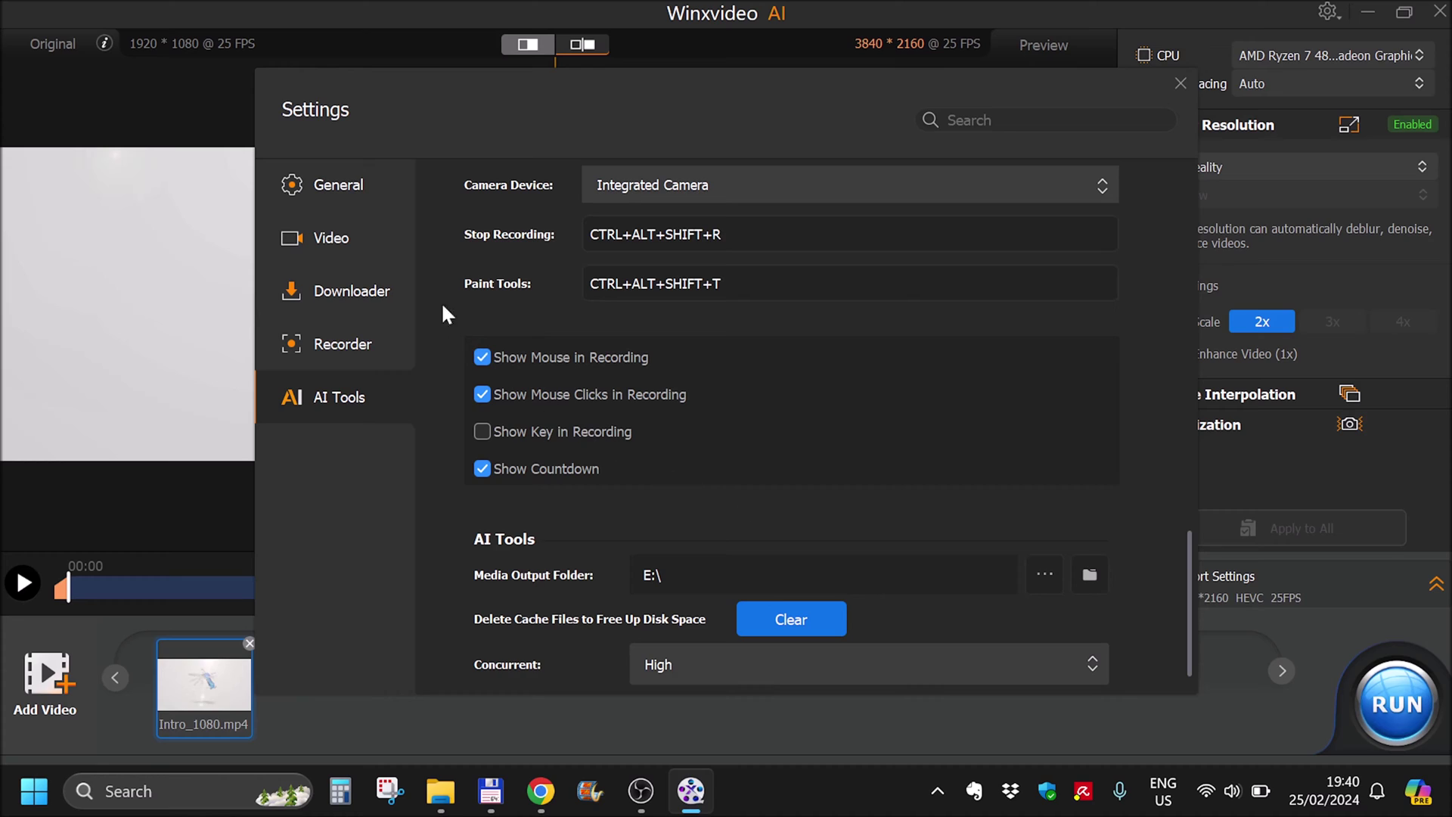
{"action": "left_click", "coordinate": [1180, 85]}
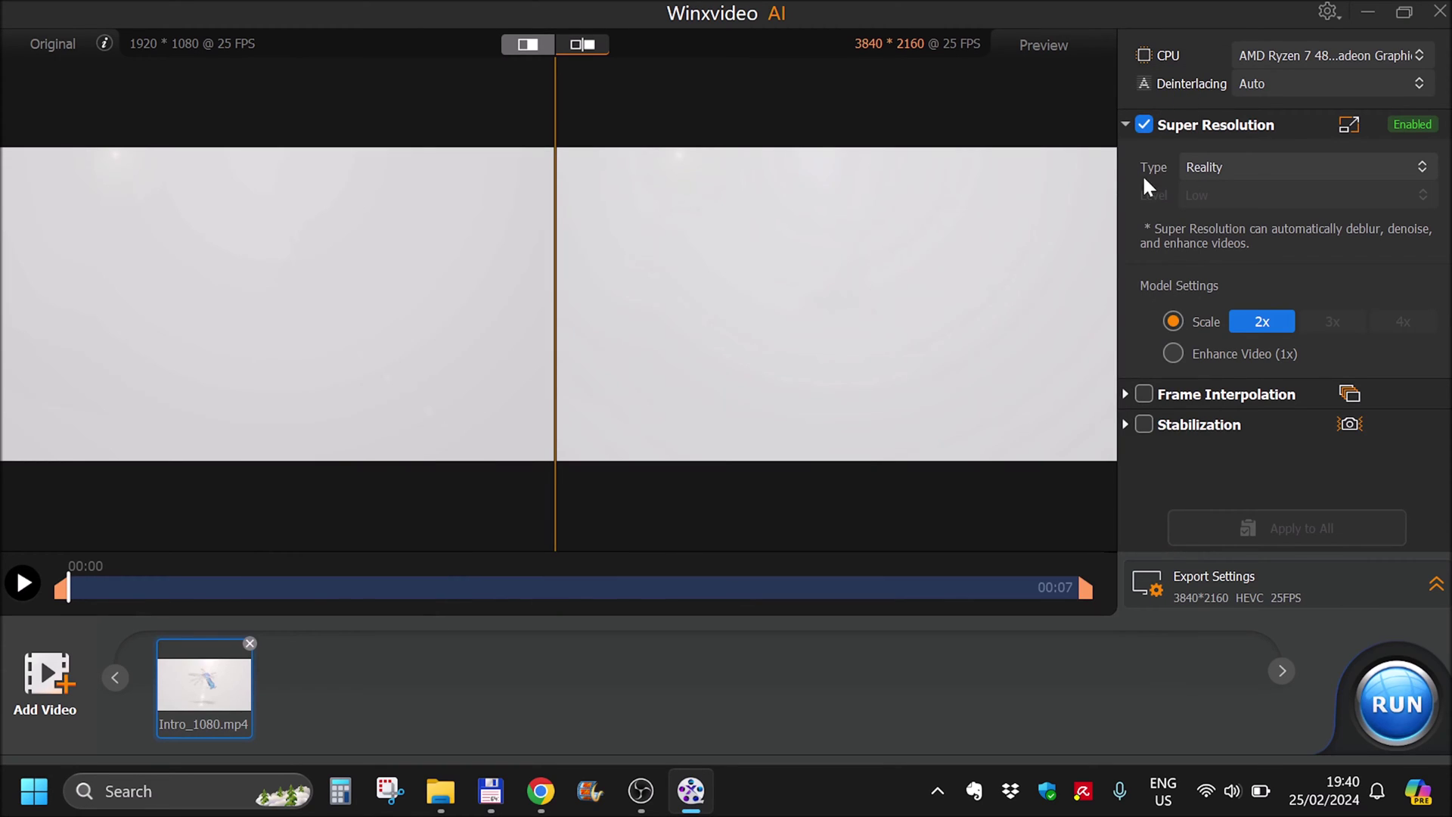
{"action": "left_click", "coordinate": [1393, 701]}
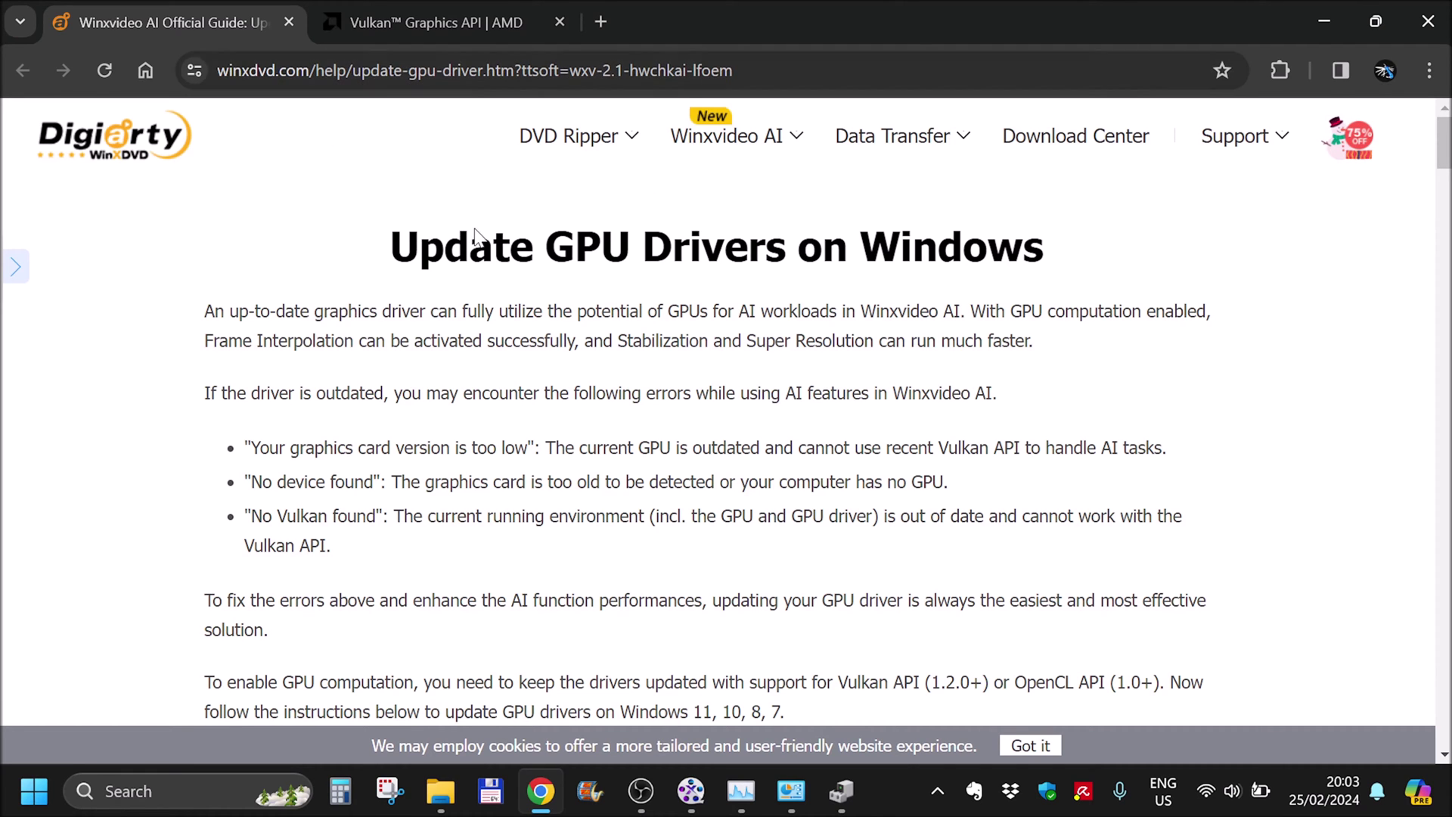
Step: Read the GPU driver update guide from its introduction through the device check and the Vulkan 1.2.0 compatibility section
{"action": "scroll", "coordinate": [686, 325], "scroll_direction": "down", "scroll_amount": 8}
{"action": "scroll", "coordinate": [686, 325], "scroll_direction": "down", "scroll_amount": 6}
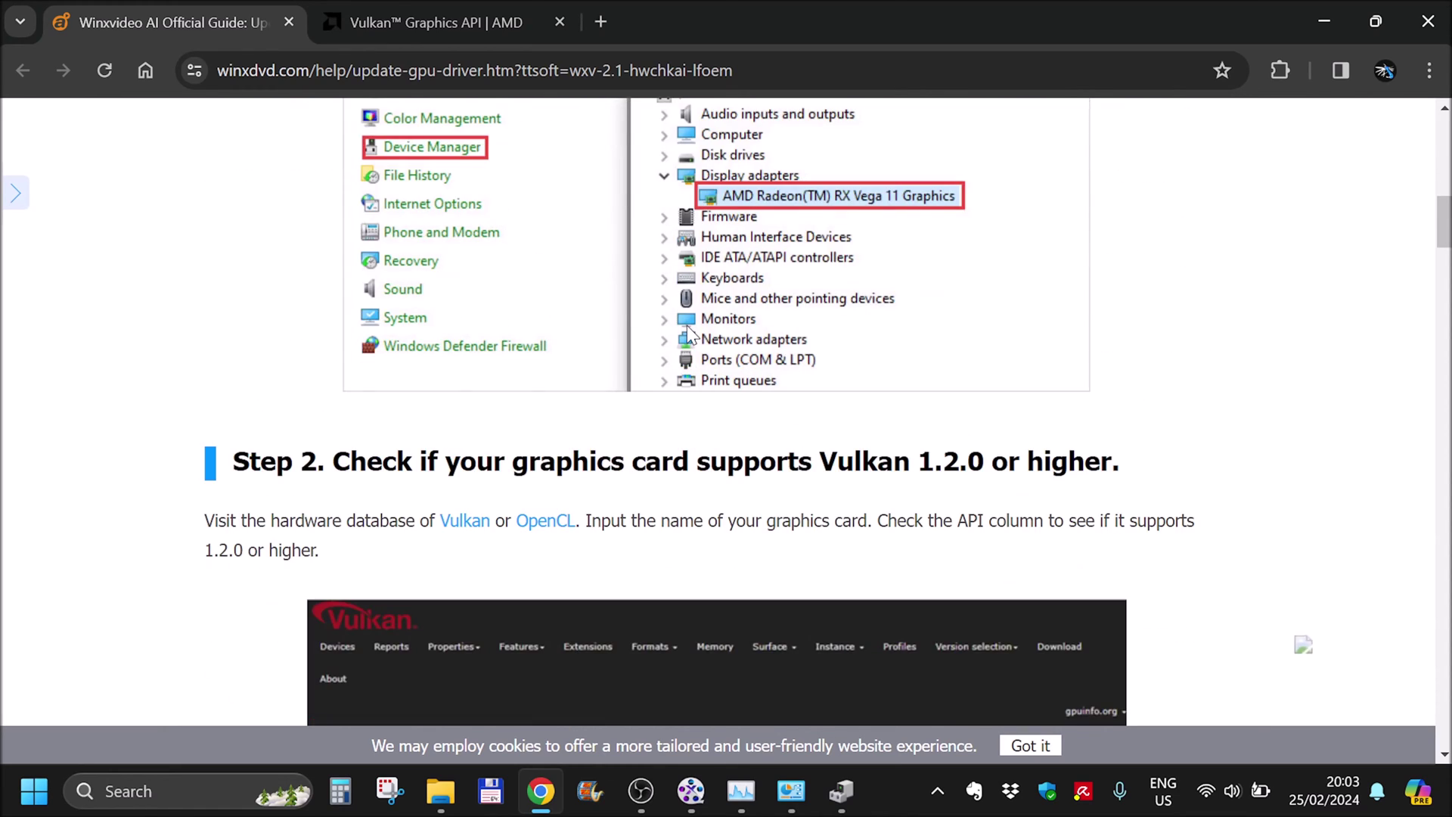
{"action": "scroll", "coordinate": [688, 331], "scroll_direction": "down", "scroll_amount": 2}
{"action": "scroll", "coordinate": [688, 331], "scroll_direction": "down", "scroll_amount": 2}
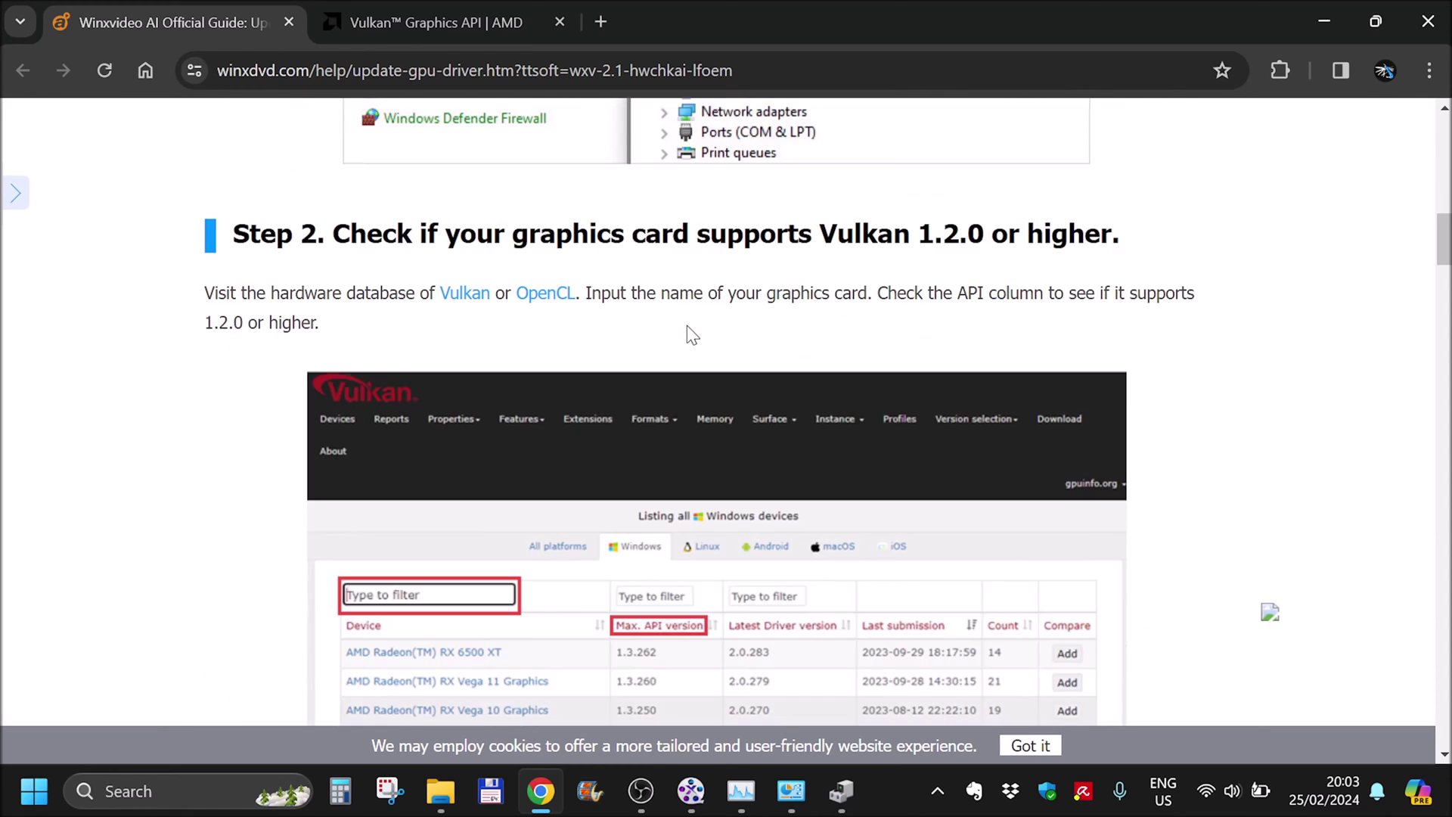
{"action": "scroll", "coordinate": [688, 330], "scroll_direction": "up", "scroll_amount": 2}
{"action": "left_click_drag", "start_coordinate": [820, 347], "coordinate": [985, 347]}
{"action": "scroll", "coordinate": [919, 359], "scroll_direction": "up", "scroll_amount": 4}
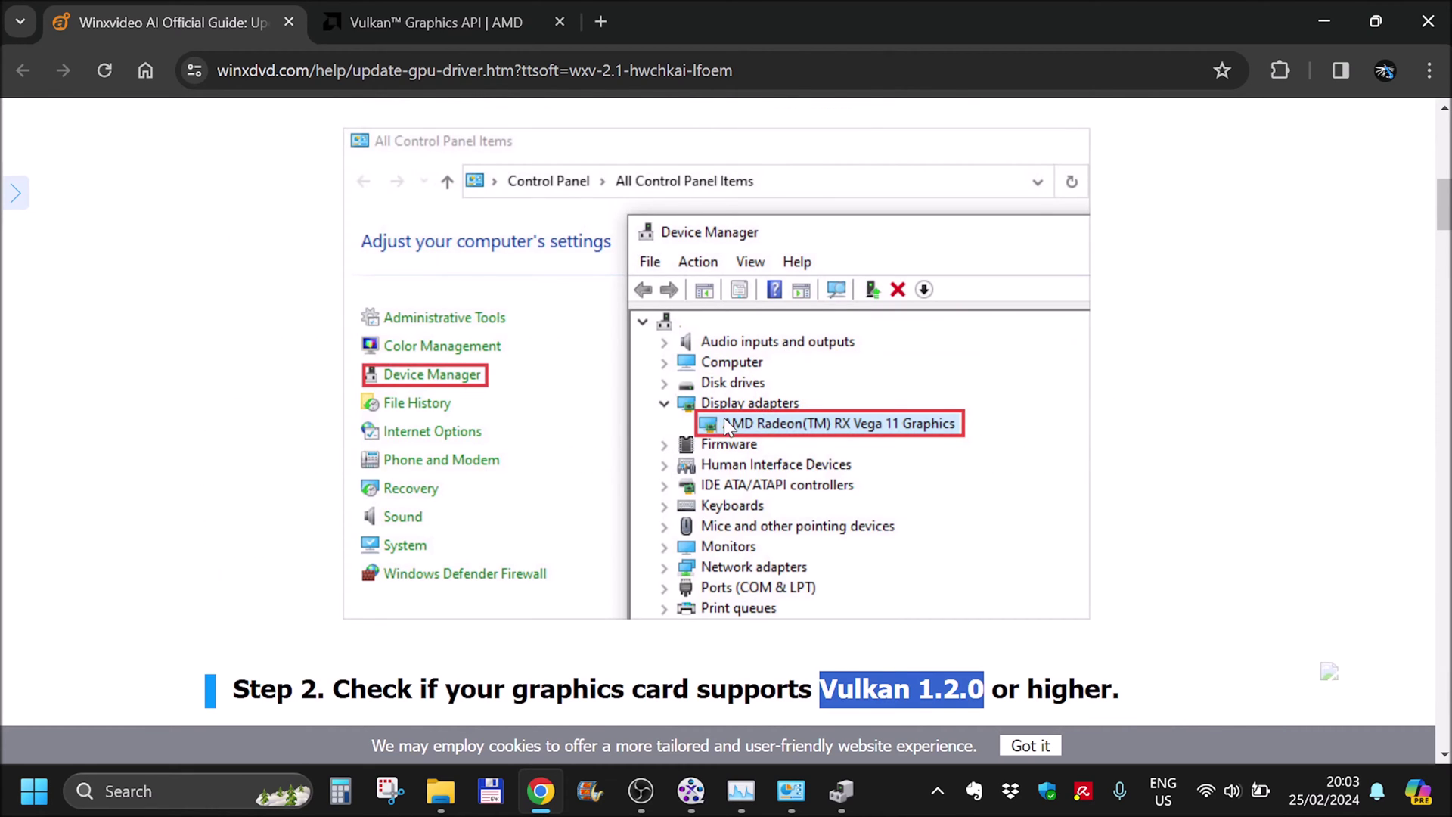
{"action": "scroll", "coordinate": [832, 437], "scroll_direction": "down", "scroll_amount": 12}
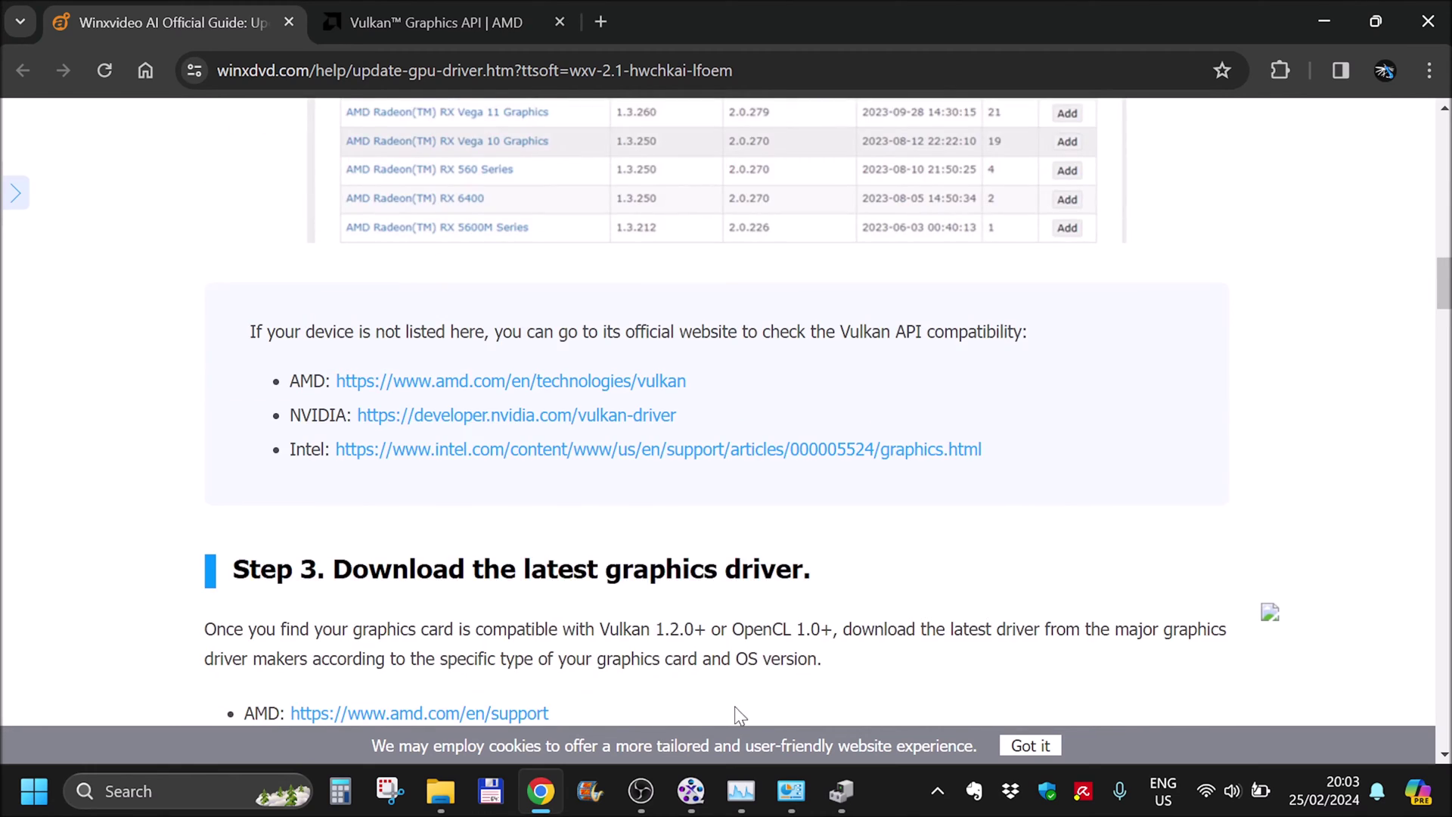
Step: Switch to Device Manager and check the driver date of the AMD Radeon(TM) Graphics adaptor
{"action": "left_click", "coordinate": [843, 792]}
{"action": "right_click", "coordinate": [301, 323]}
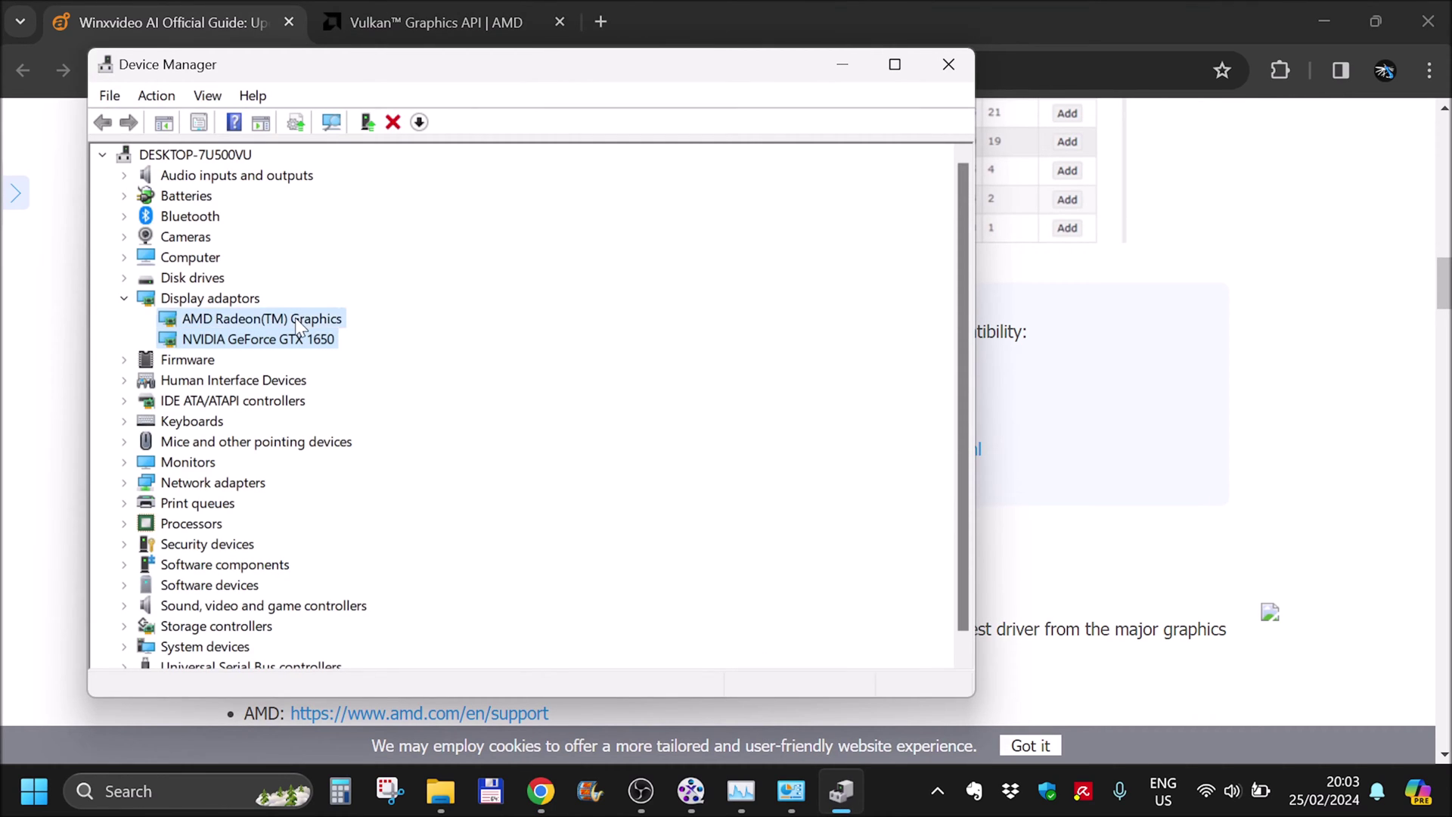
{"action": "left_click", "coordinate": [360, 457]}
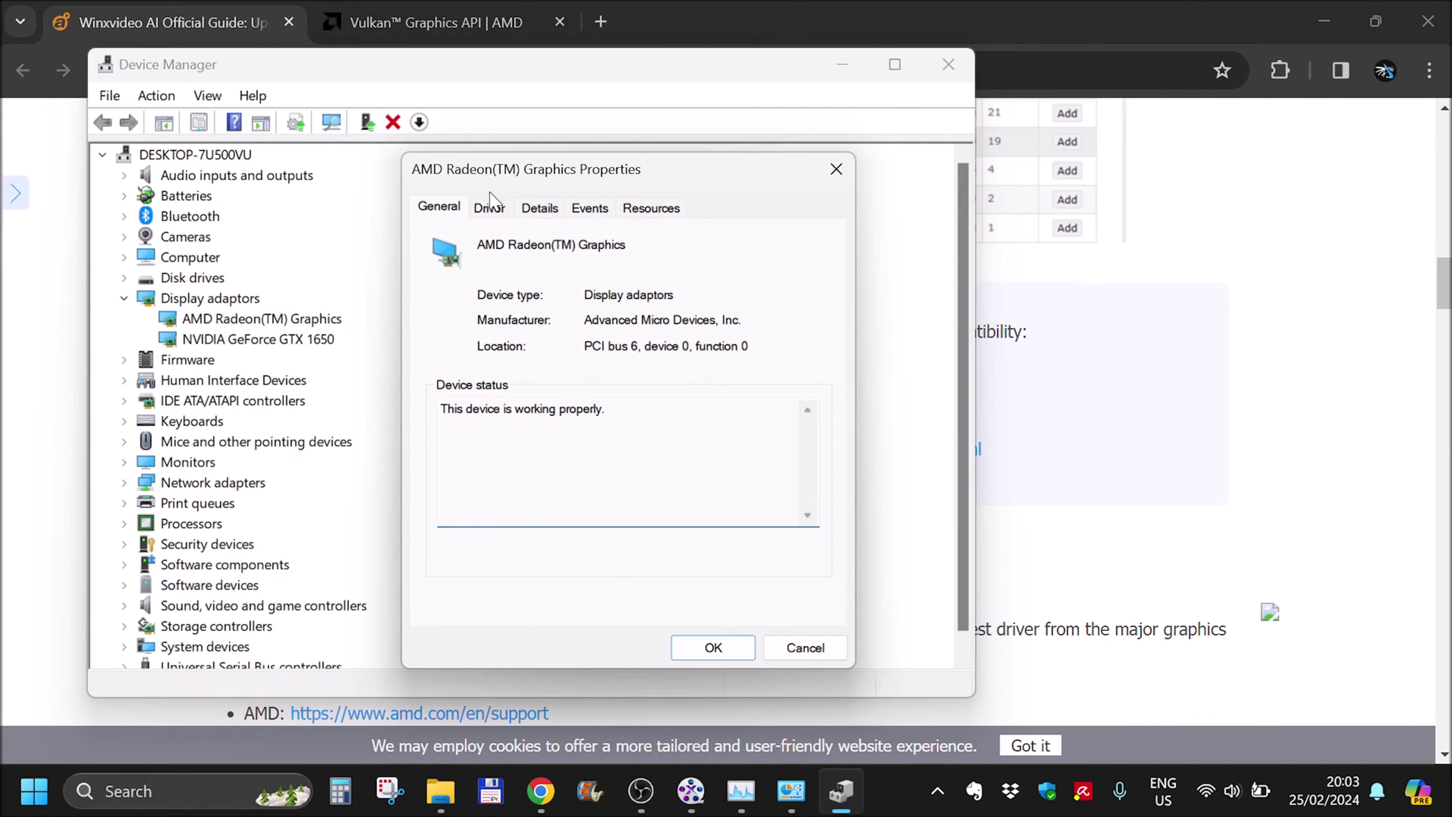
{"action": "left_click", "coordinate": [499, 215]}
{"action": "left_click_drag", "start_coordinate": [647, 320], "coordinate": [617, 320]}
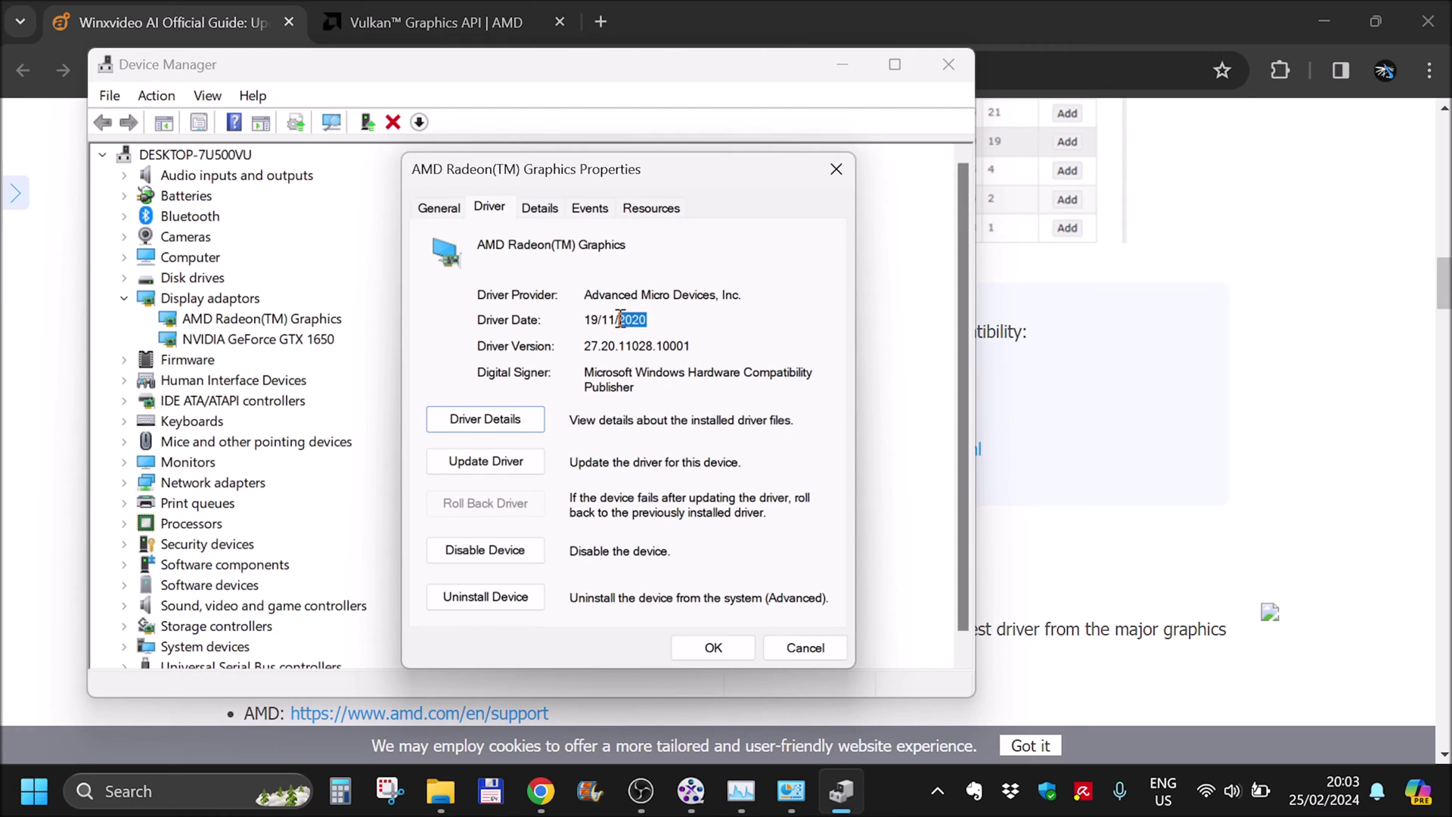
{"action": "left_click", "coordinate": [836, 170]}
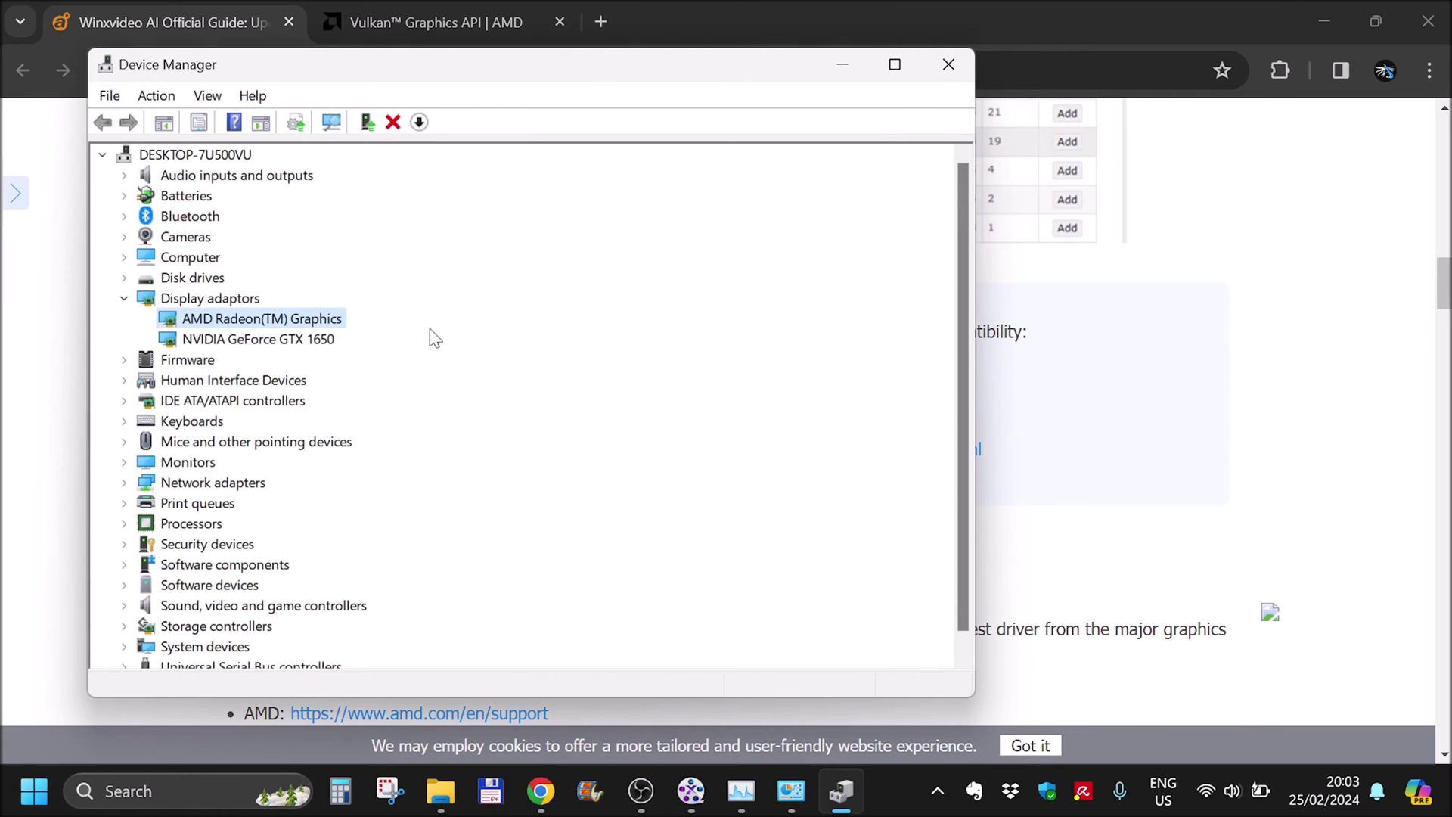
Step: Check the driver date of the NVIDIA GeForce GTX 1650 in its device properties
{"action": "right_click", "coordinate": [308, 341]}
{"action": "left_click", "coordinate": [446, 470]}
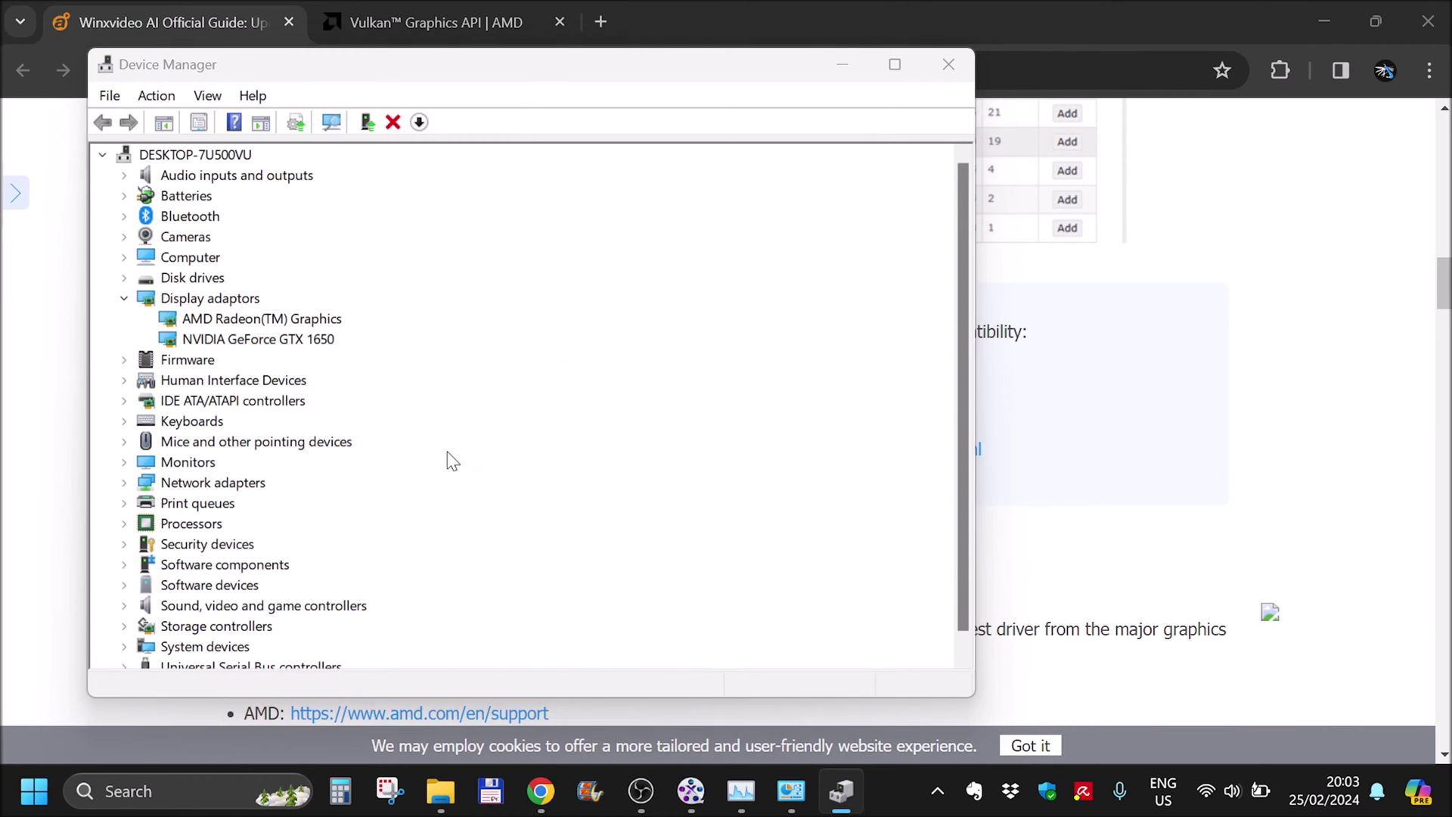
{"action": "left_click", "coordinate": [490, 207]}
{"action": "left_click_drag", "start_coordinate": [647, 321], "coordinate": [584, 322]}
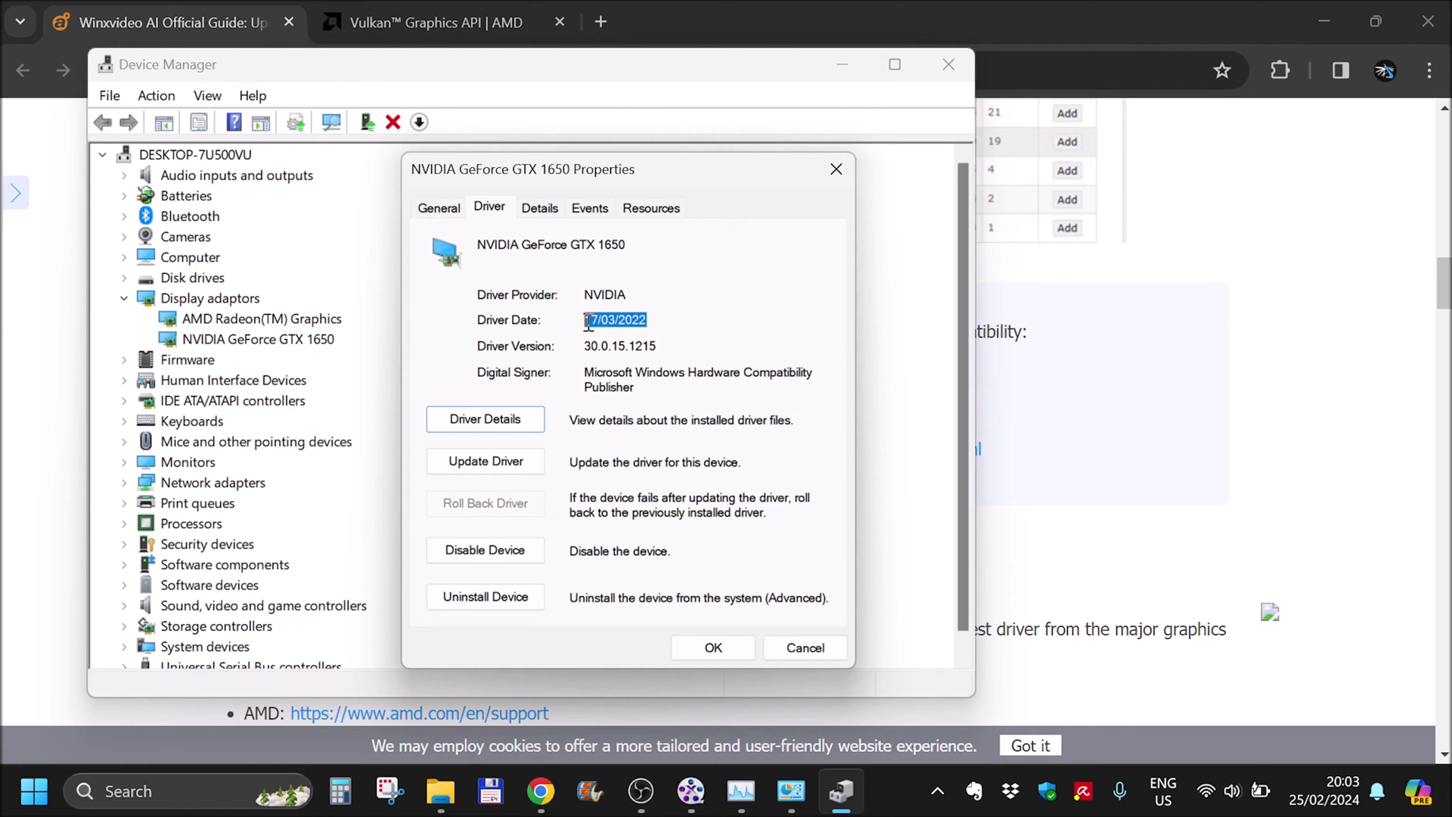
{"action": "left_click", "coordinate": [675, 321]}
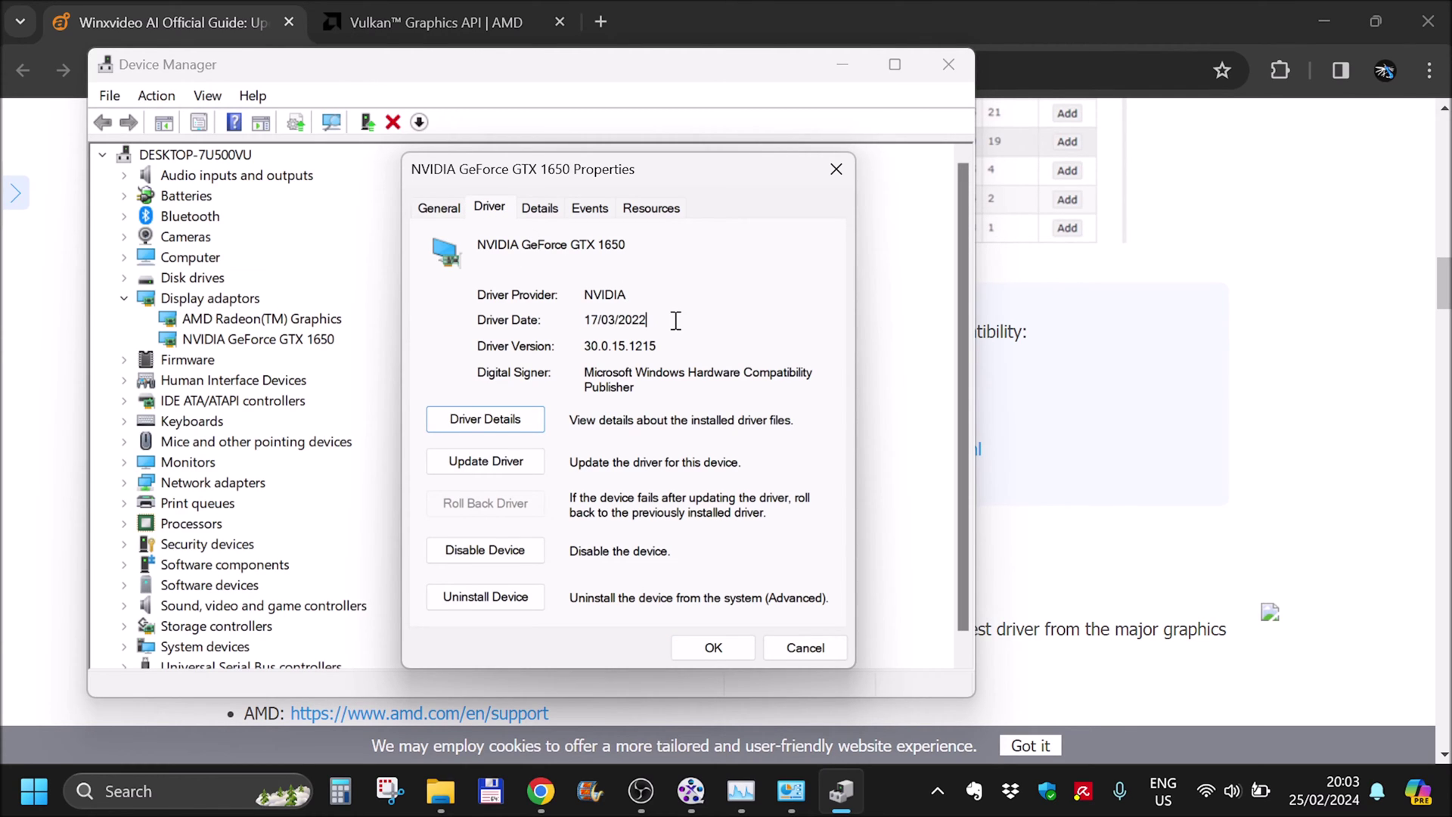
{"action": "left_click", "coordinate": [836, 169]}
{"action": "left_click", "coordinate": [270, 320]}
{"action": "left_click", "coordinate": [275, 339]}
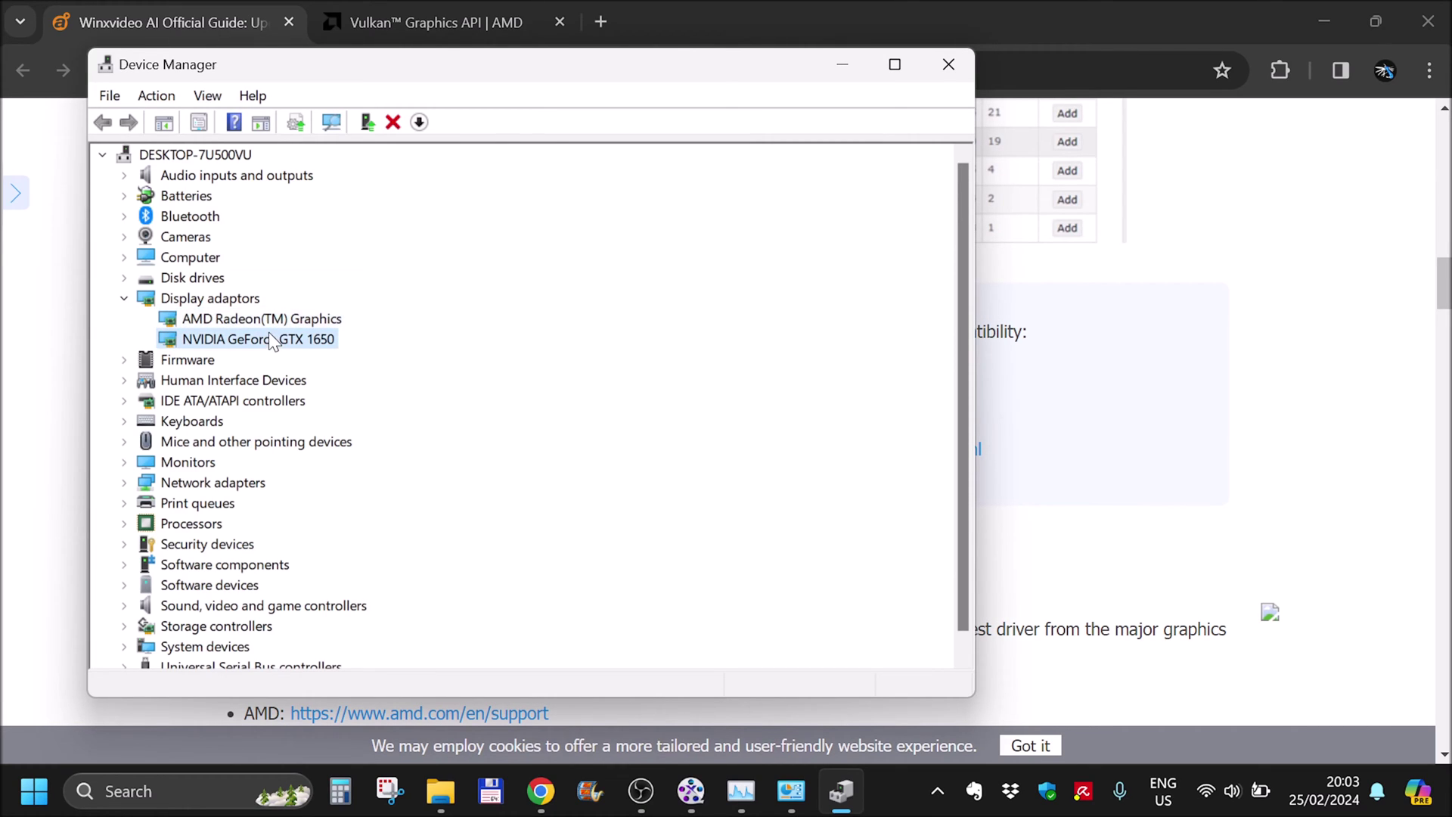
{"action": "left_click", "coordinate": [275, 319]}
{"action": "left_click", "coordinate": [270, 344]}
{"action": "left_click", "coordinate": [277, 323]}
{"action": "left_click", "coordinate": [286, 339]}
Step: Return to the browser guide and read the Step 3 driver download instructions for AMD, NVIDIA and Intel
{"action": "left_click", "coordinate": [1225, 401]}
{"action": "scroll", "coordinate": [1226, 402], "scroll_direction": "down", "scroll_amount": 7}
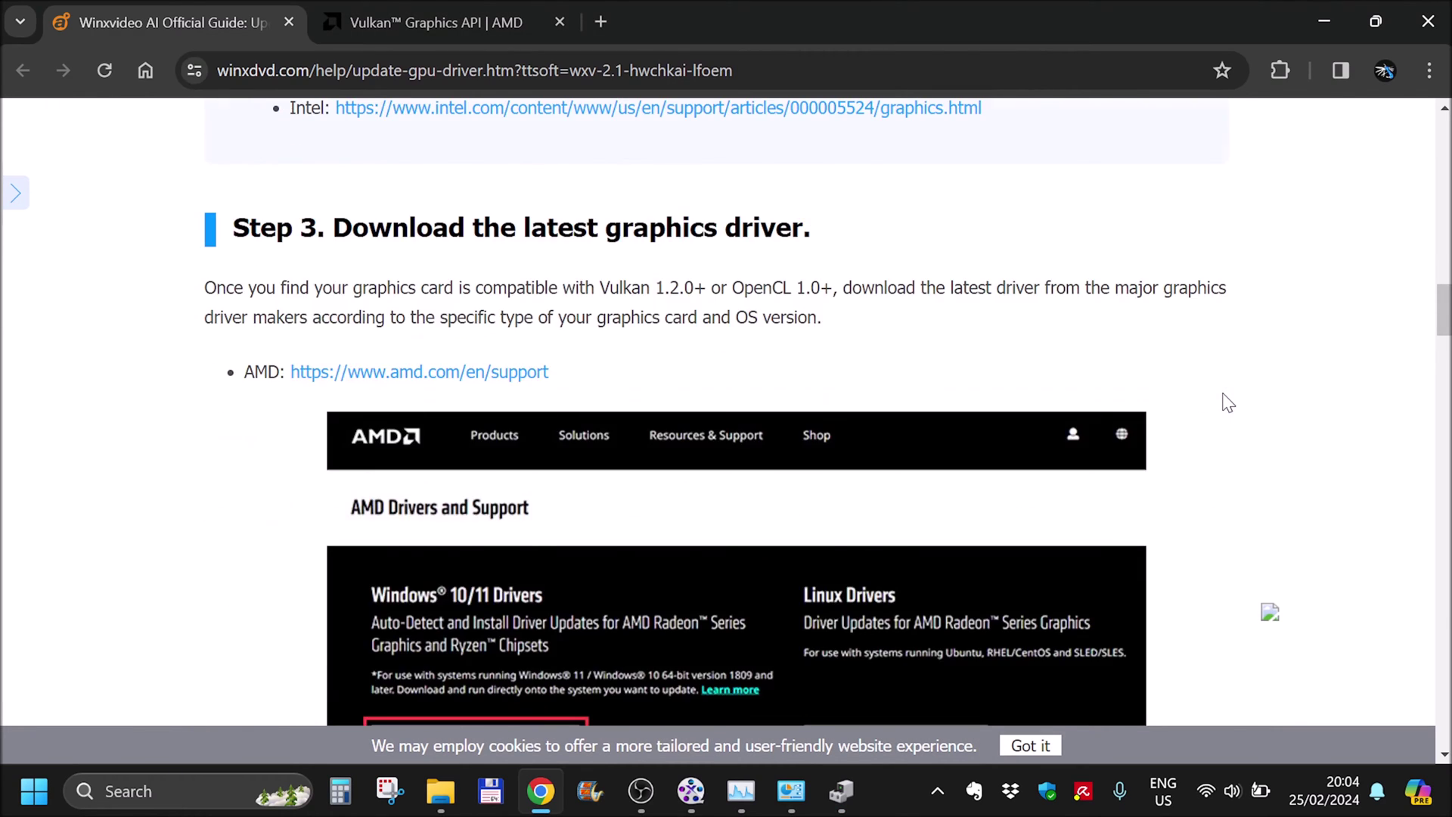
{"action": "scroll", "coordinate": [1226, 402], "scroll_direction": "down", "scroll_amount": 9}
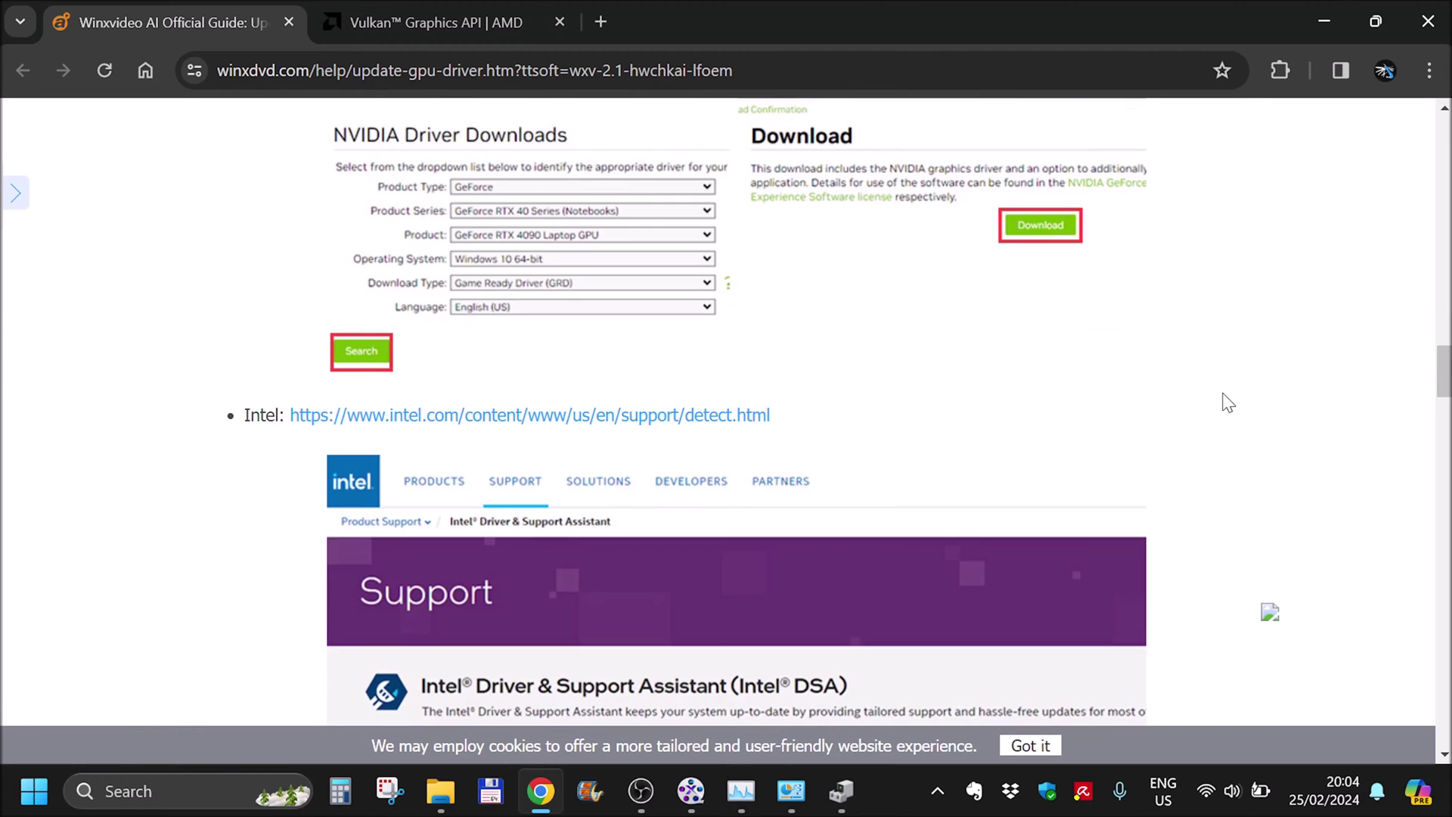
{"action": "scroll", "coordinate": [1226, 402], "scroll_direction": "down", "scroll_amount": 3}
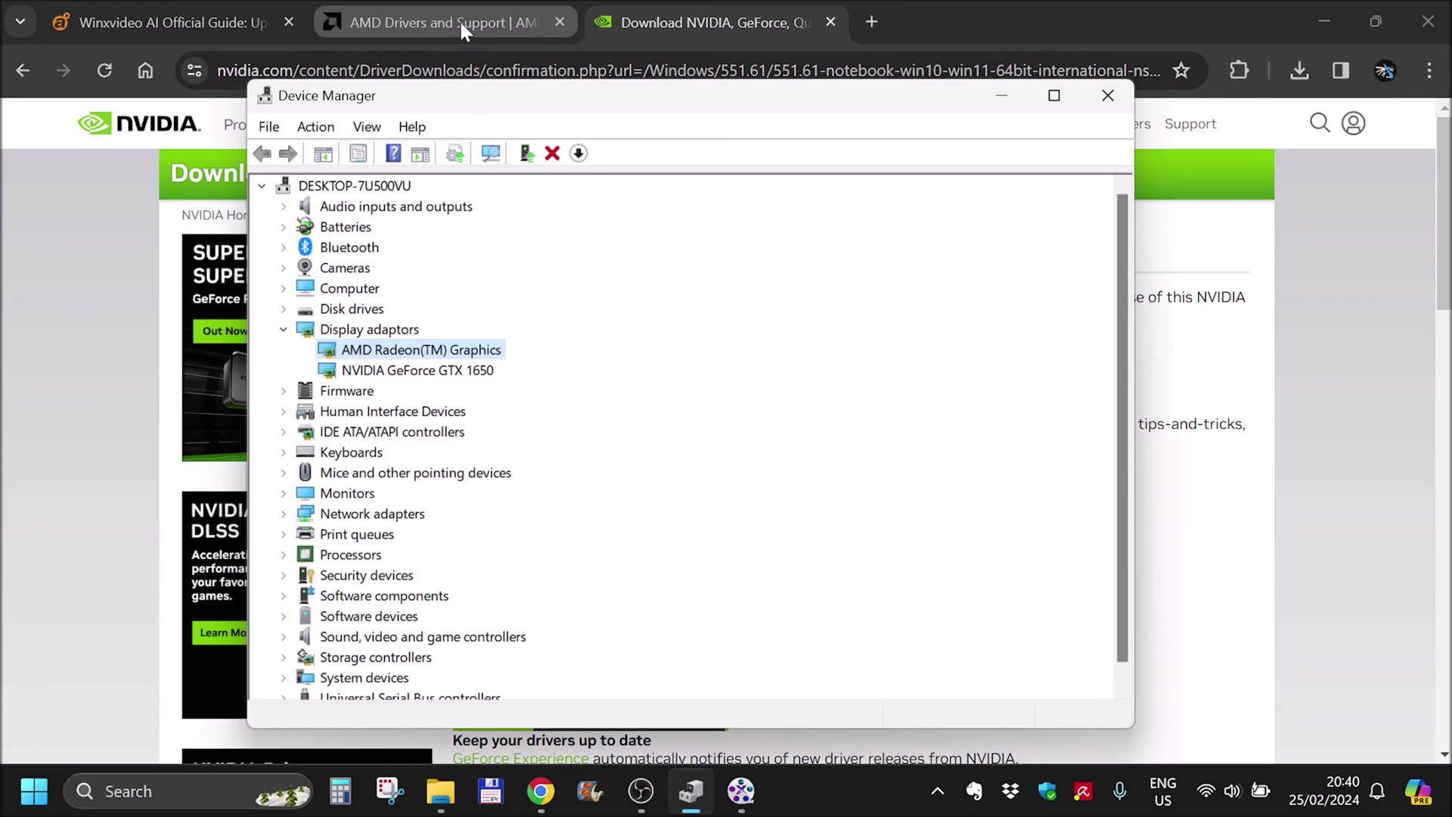
Step: Recheck the AMD Radeon(TM) Graphics driver date in Device Manager after the driver update
{"action": "right_click", "coordinate": [431, 349]}
{"action": "left_click", "coordinate": [495, 484]}
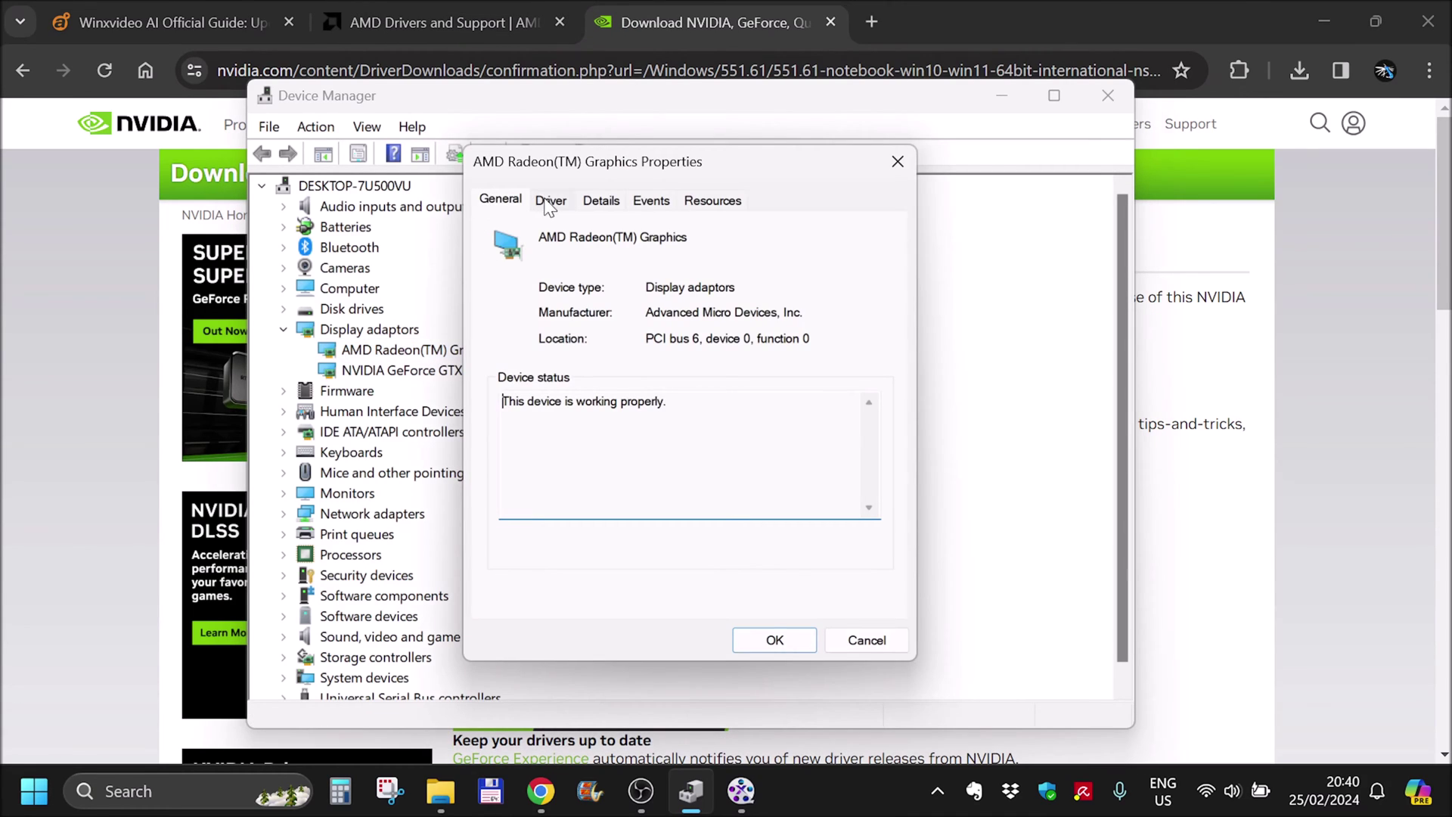
{"action": "left_click", "coordinate": [550, 199]}
{"action": "left_click_drag", "start_coordinate": [708, 312], "coordinate": [642, 312]}
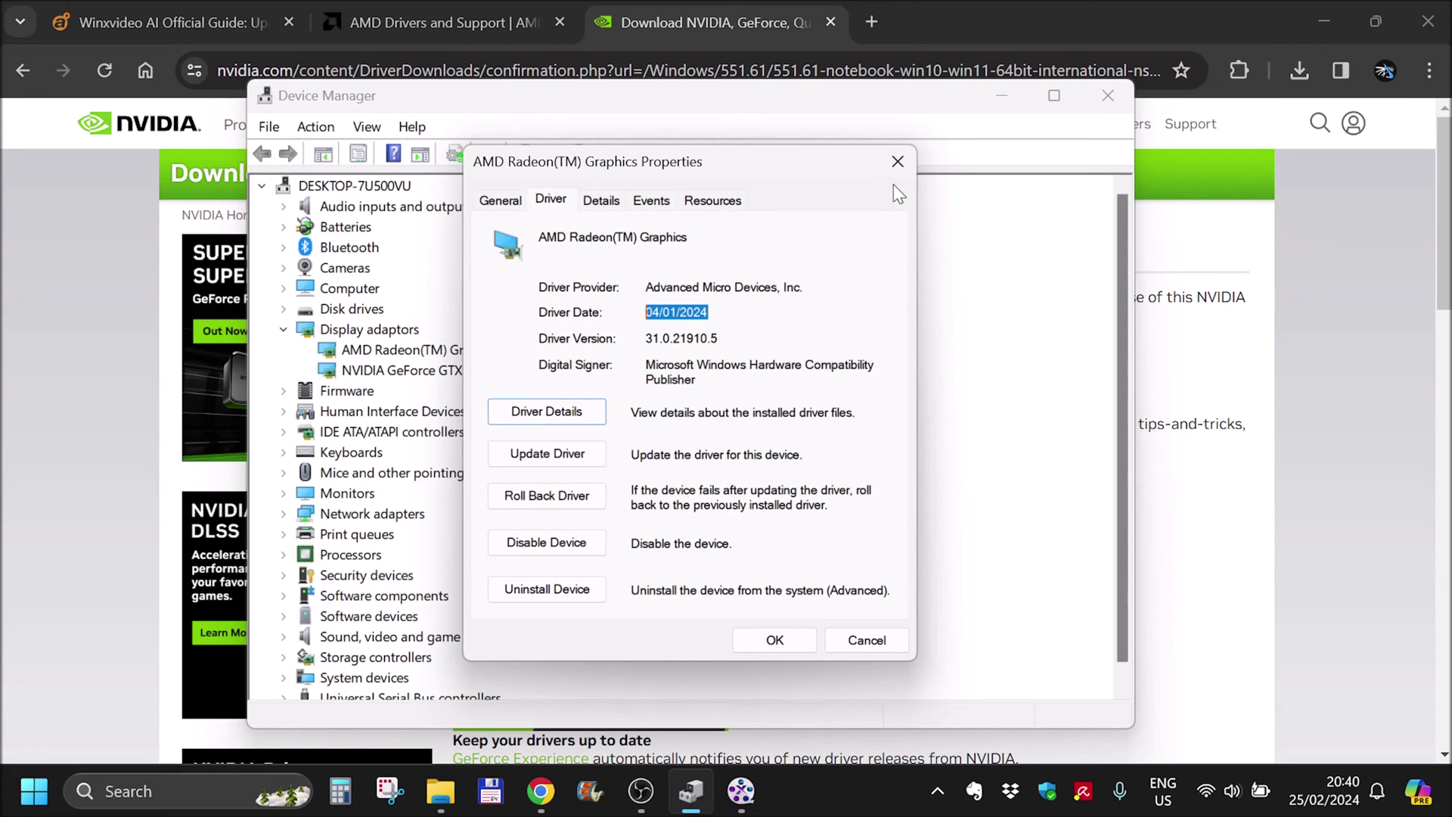
{"action": "left_click", "coordinate": [897, 161]}
Step: Verify the updated NVIDIA GeForce GTX 1650 driver date in its device properties and close Device Manager
{"action": "right_click", "coordinate": [414, 370]}
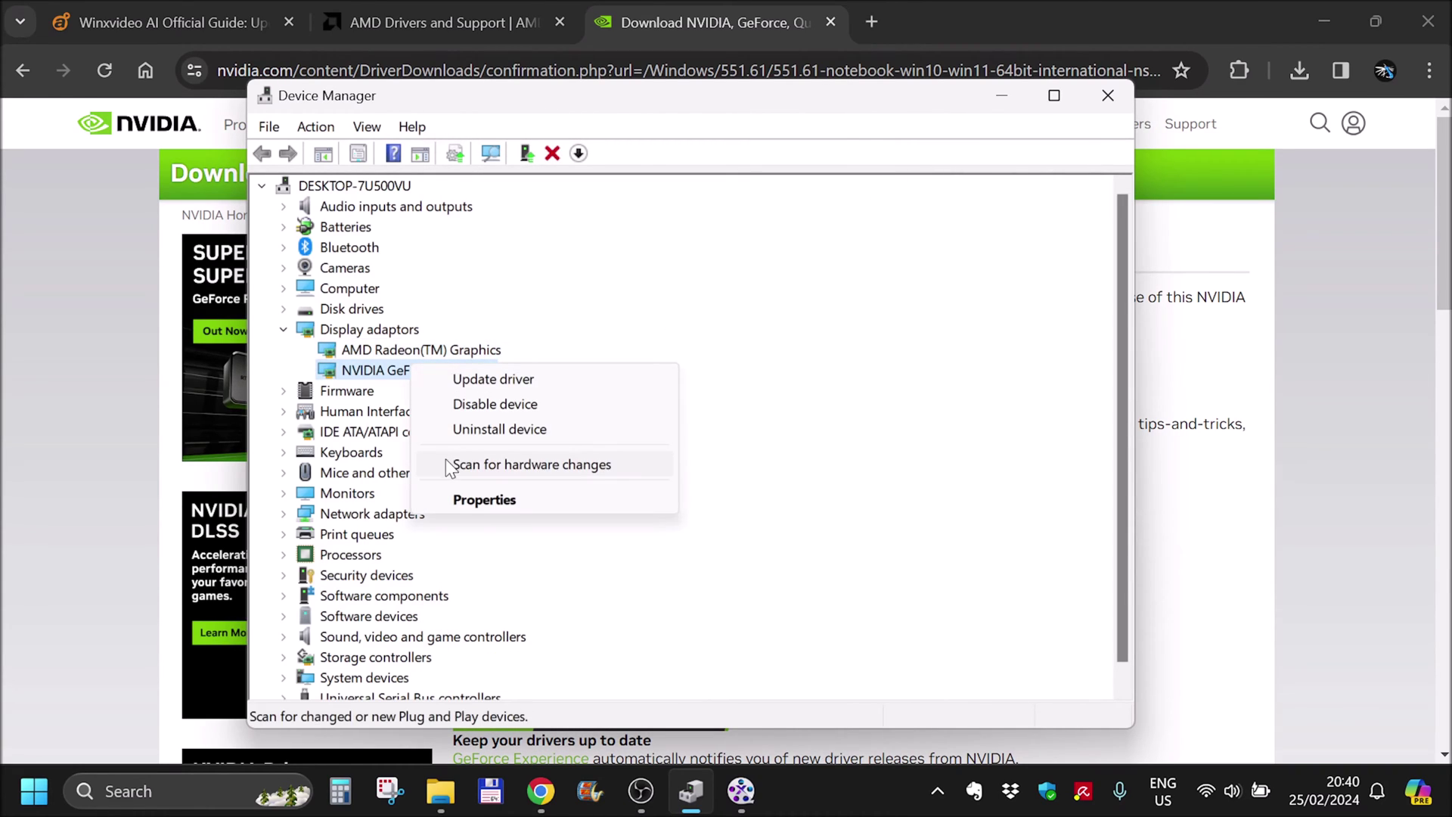
{"action": "left_click", "coordinate": [484, 499]}
{"action": "left_click", "coordinate": [552, 200]}
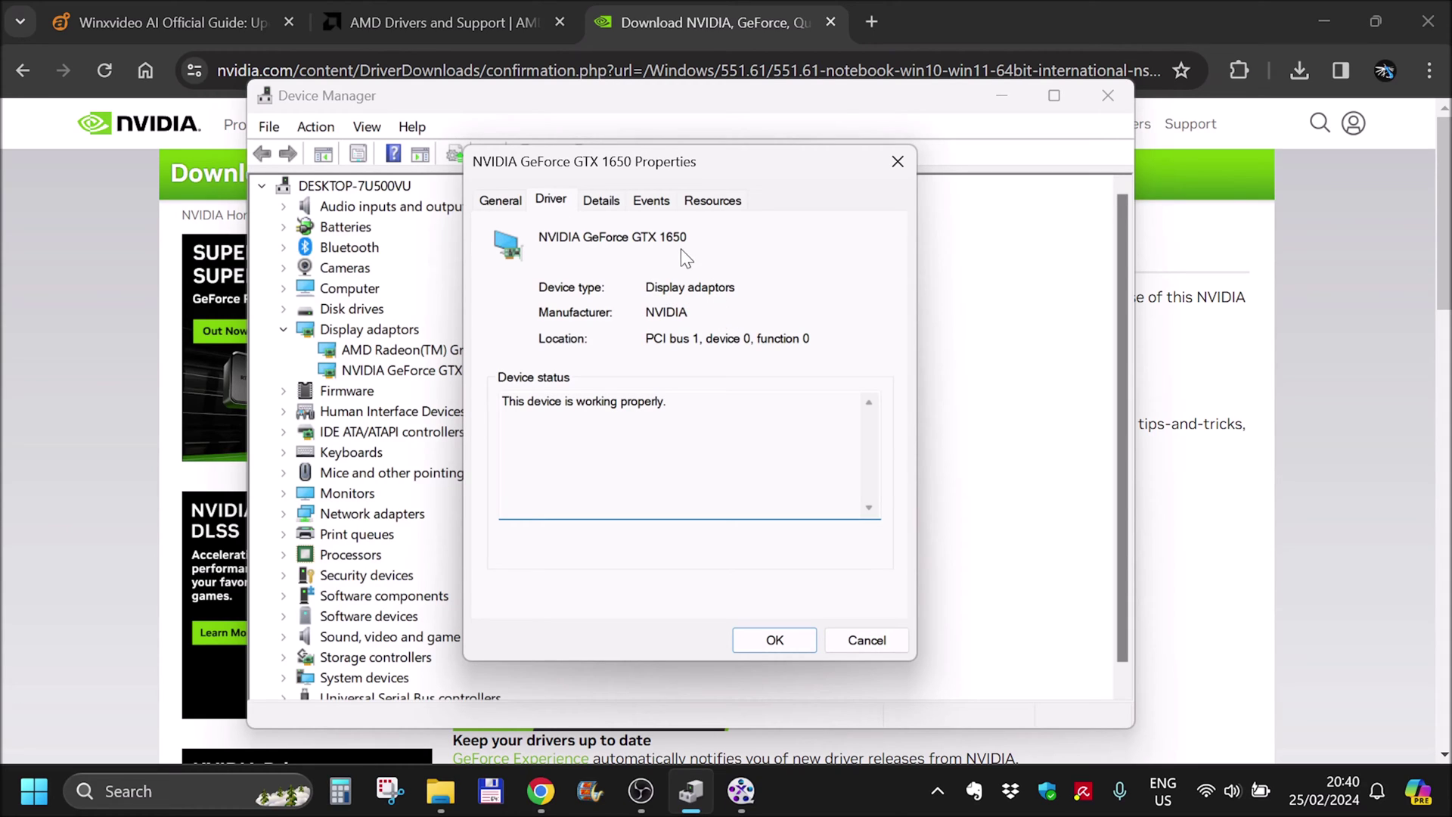
{"action": "left_click", "coordinate": [550, 201]}
{"action": "left_click", "coordinate": [601, 201]}
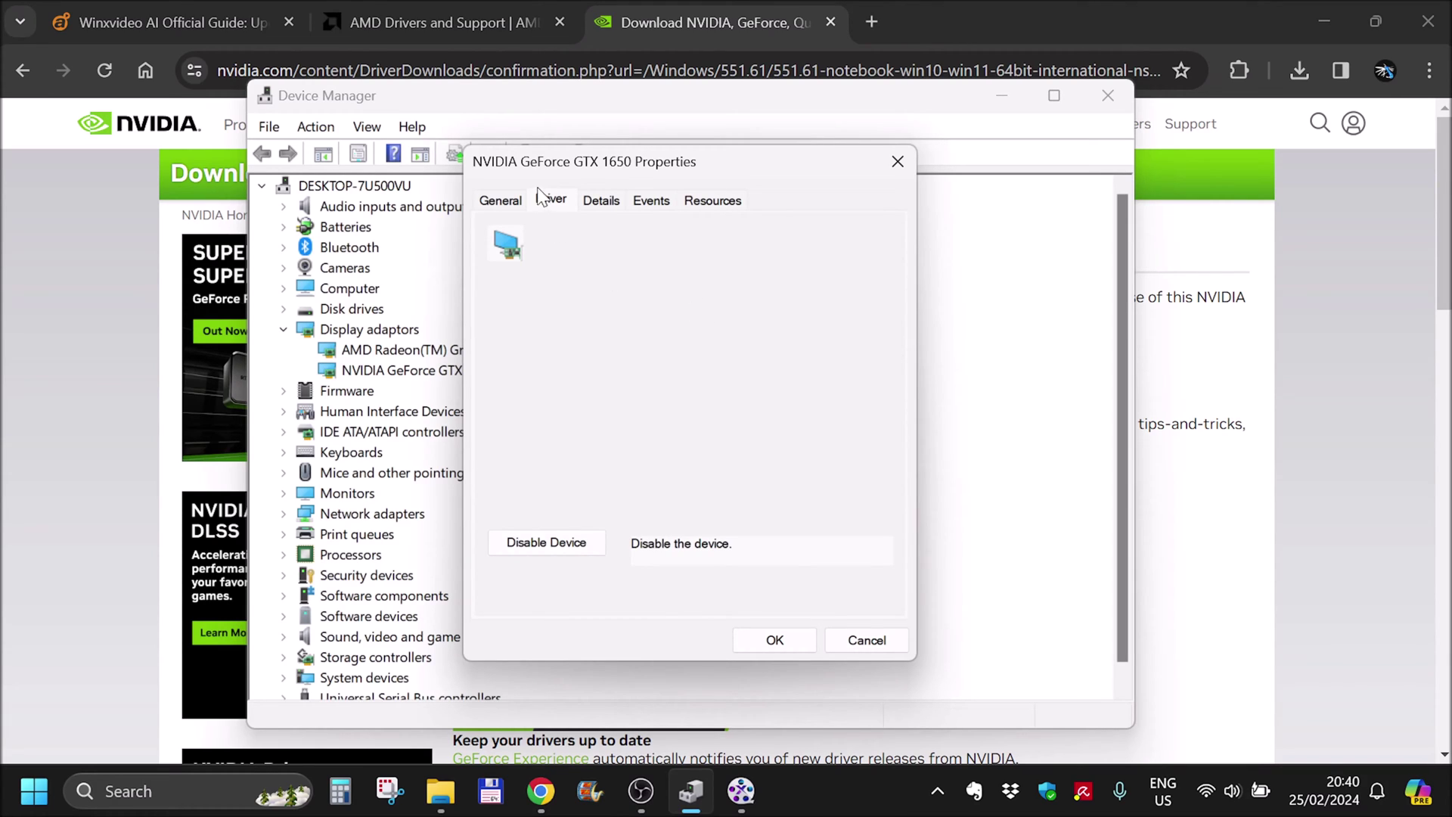
{"action": "left_click", "coordinate": [502, 201]}
{"action": "left_click", "coordinate": [554, 203]}
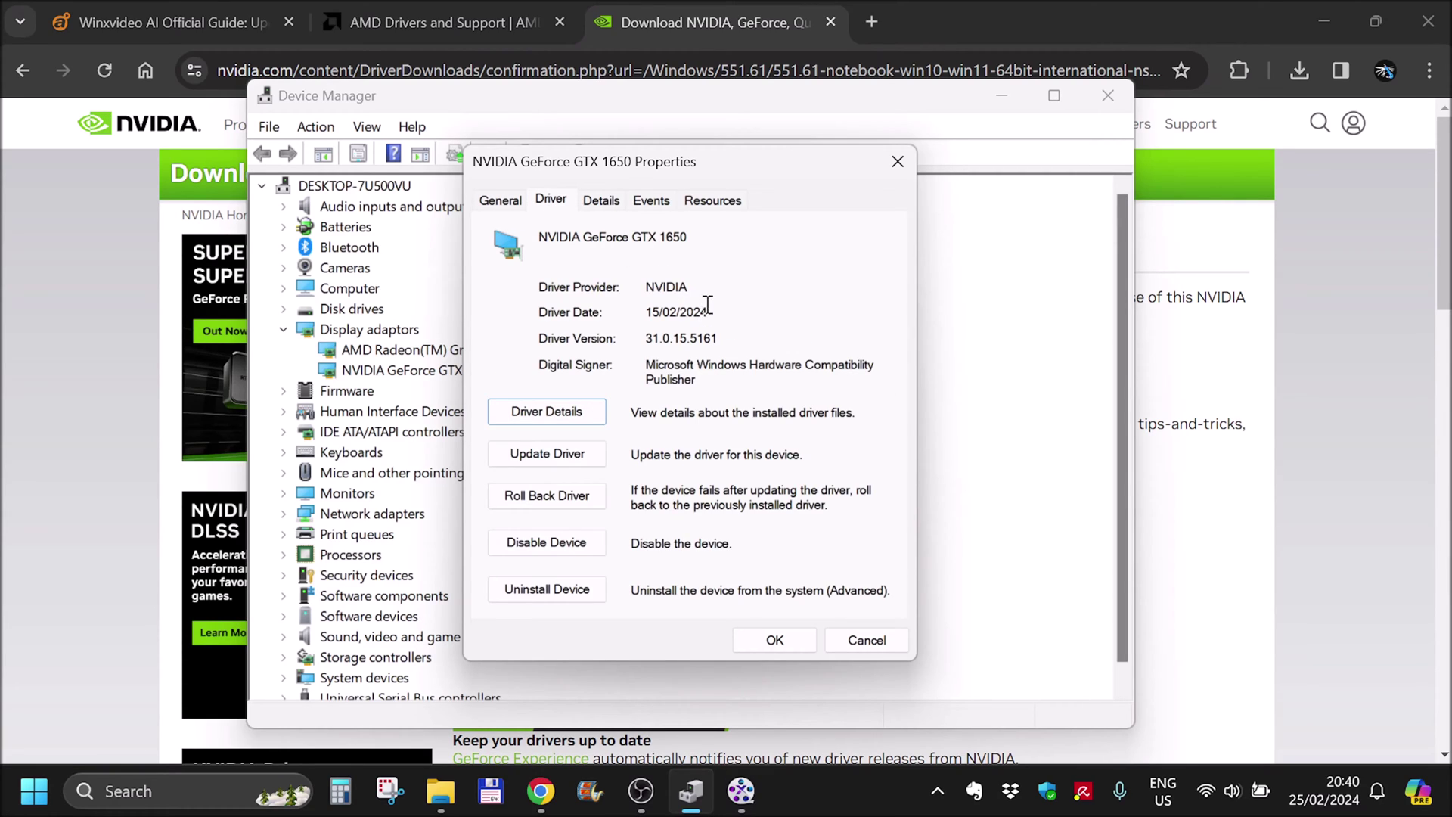
{"action": "left_click_drag", "start_coordinate": [713, 310], "coordinate": [629, 310]}
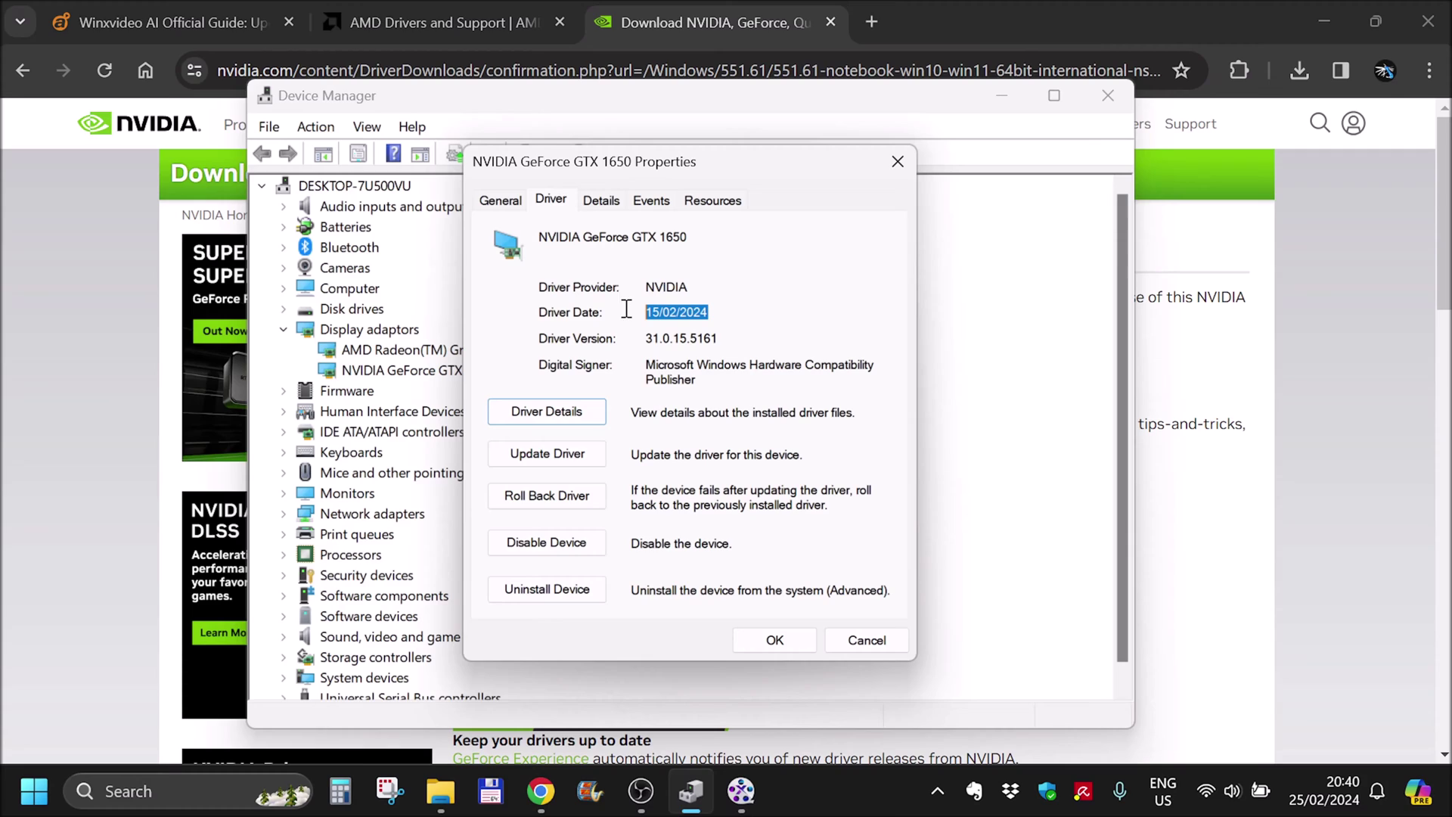
{"action": "left_click", "coordinate": [722, 318]}
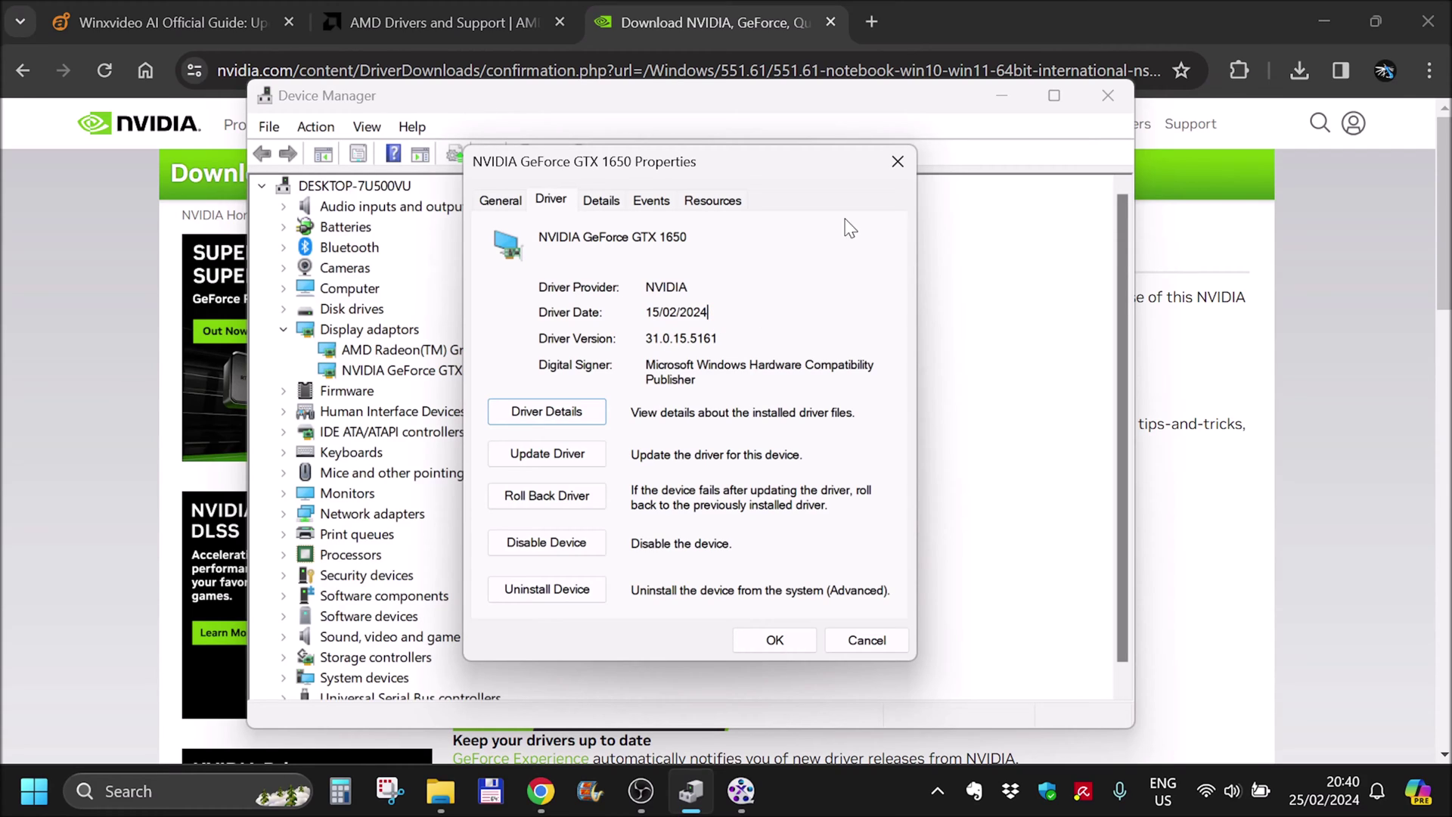
{"action": "left_click", "coordinate": [898, 163]}
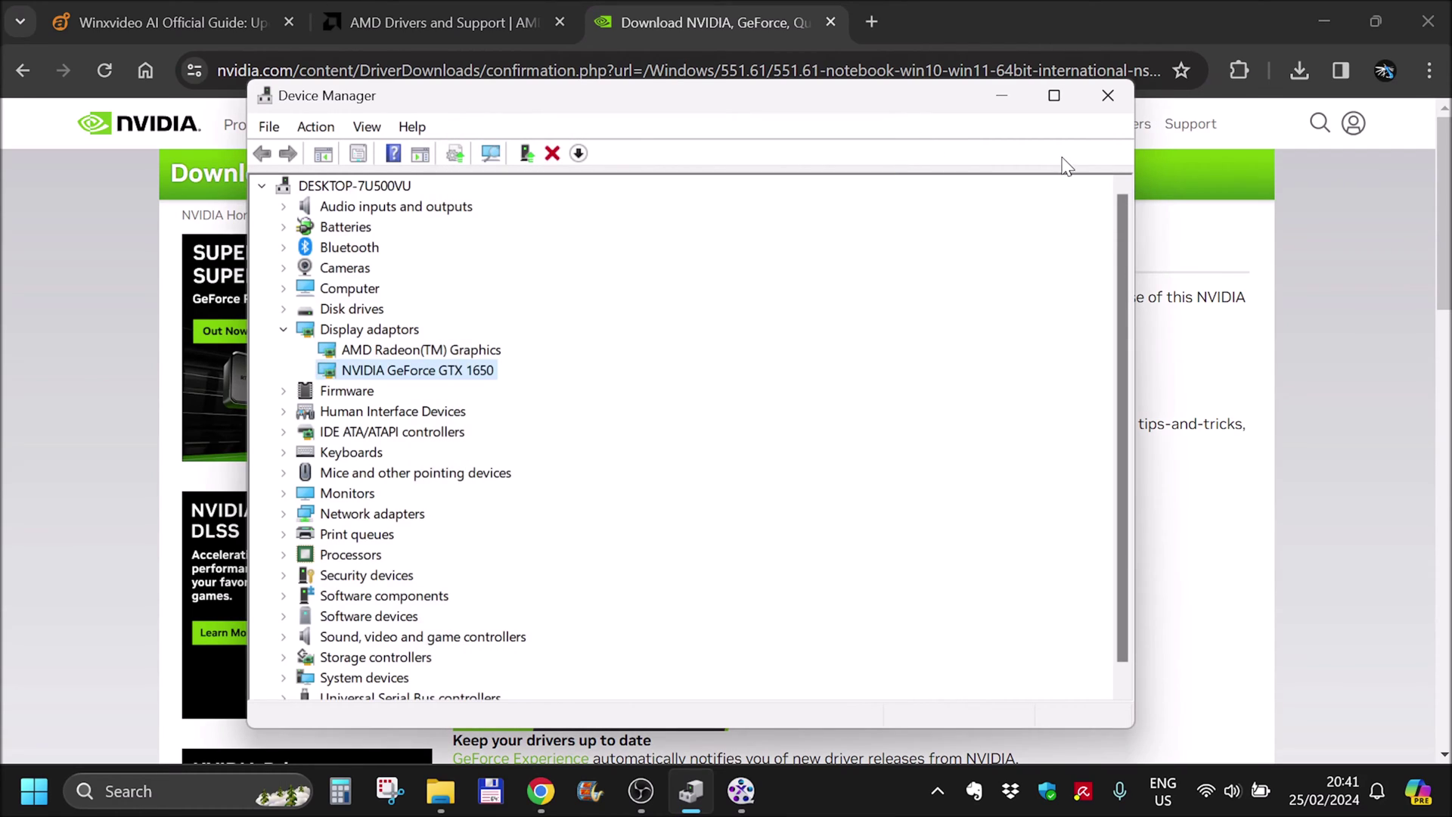
{"action": "left_click", "coordinate": [1108, 99]}
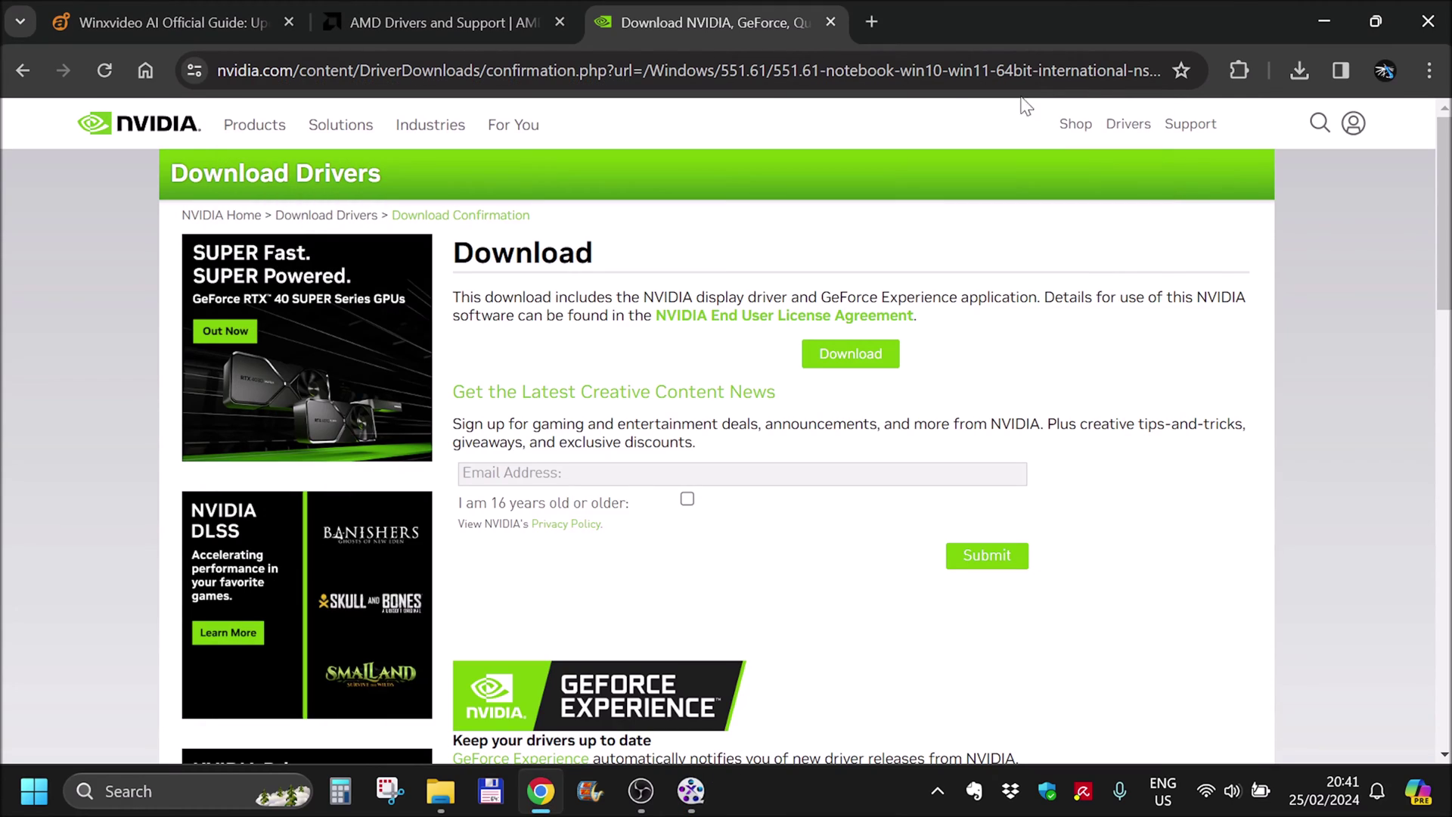
Step: Switch to Winxvideo AI and start processing Intro_1080.mp4 with 2x Super Resolution on the NVIDIA GeForce GTX 1650
{"action": "left_click", "coordinate": [694, 803]}
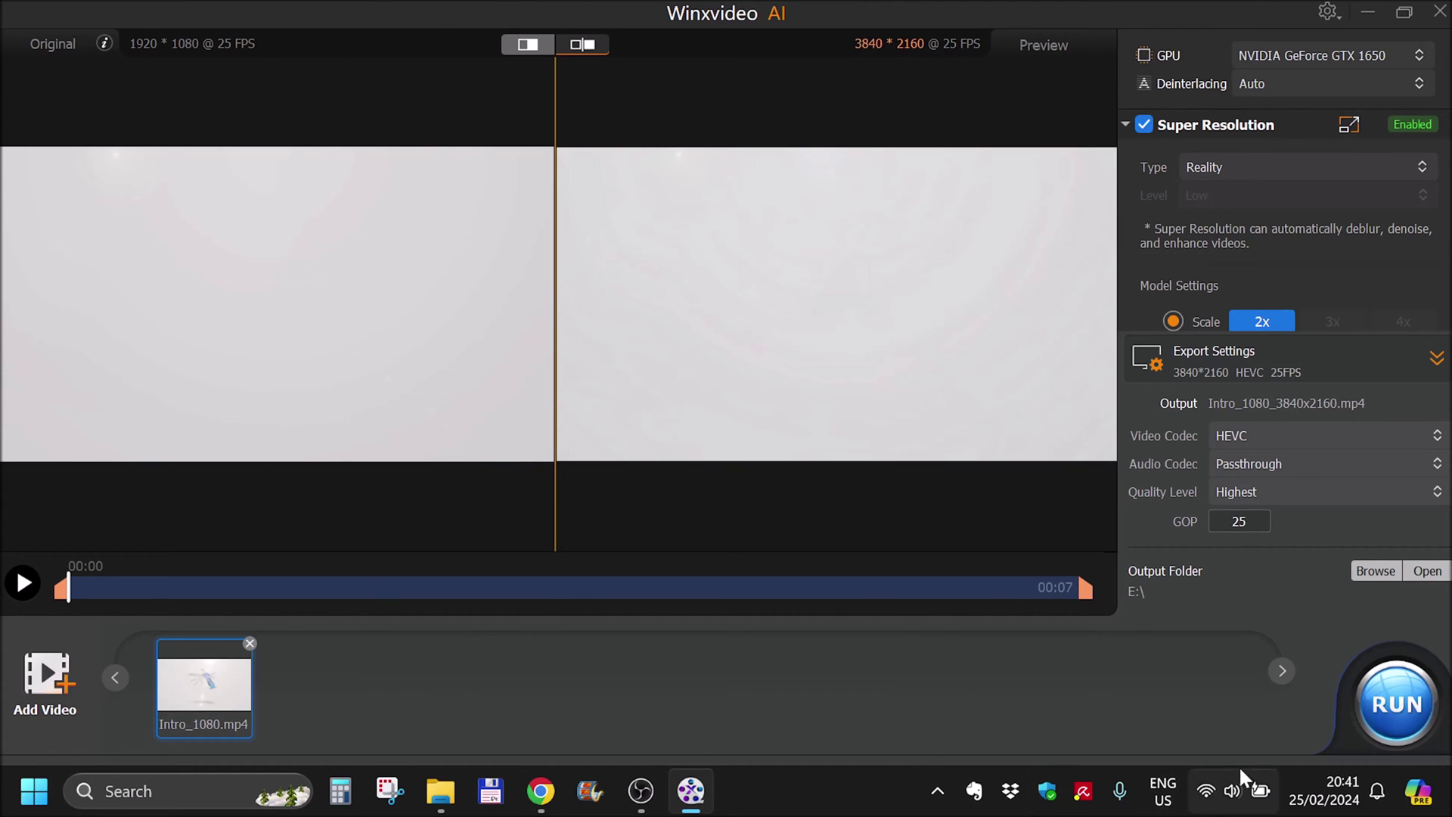
{"action": "left_click", "coordinate": [1395, 704]}
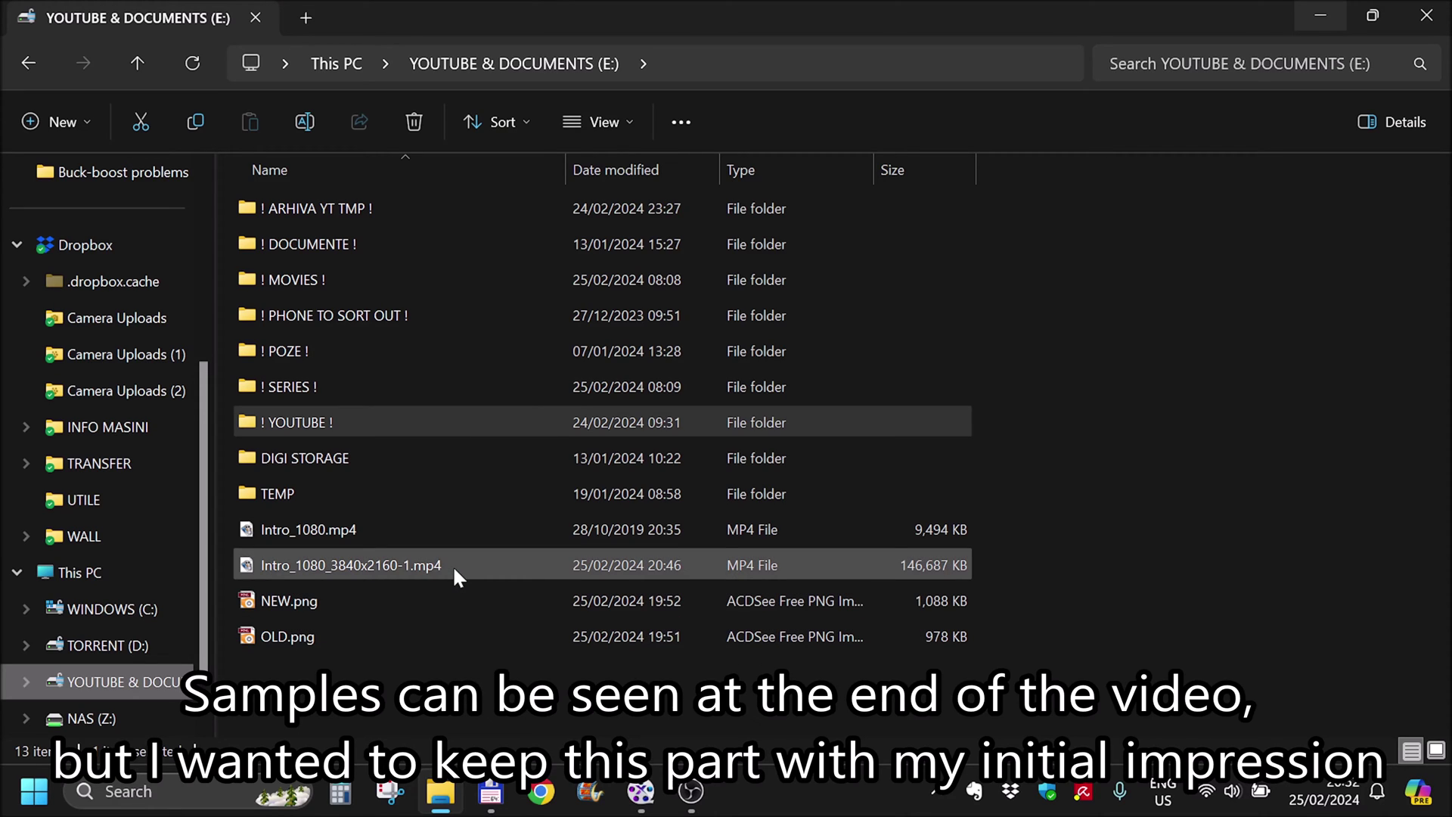
Step: Locate the upscaled Intro_1080_3840x2160-1.mp4 on drive E: and play the original Intro_1080.mp4 for comparison
{"action": "left_click", "coordinate": [453, 572]}
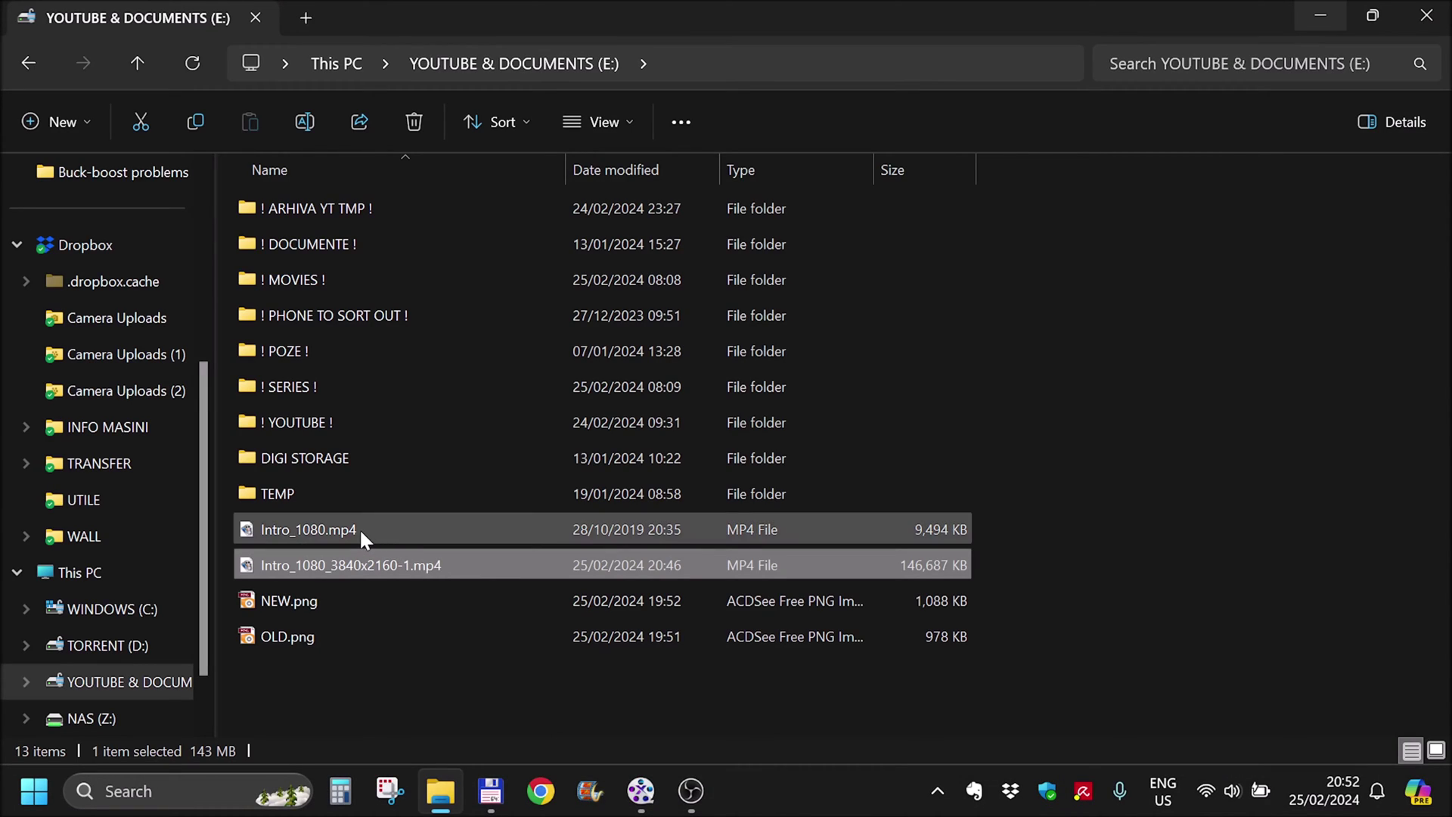
{"action": "left_click", "coordinate": [360, 528]}
{"action": "double_click", "coordinate": [360, 528]}
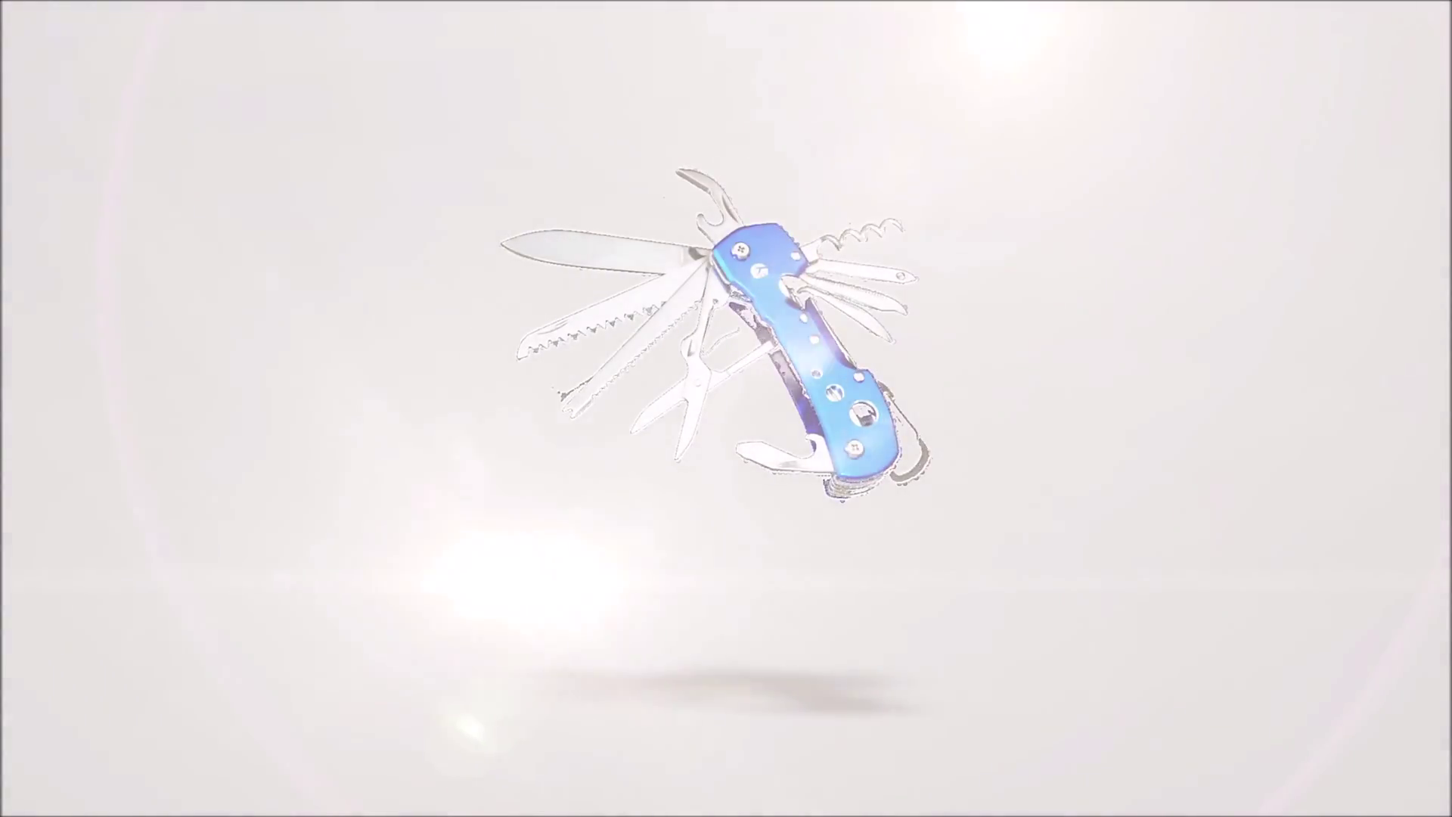
{"action": "mouse_move", "coordinate": [758, 351]}
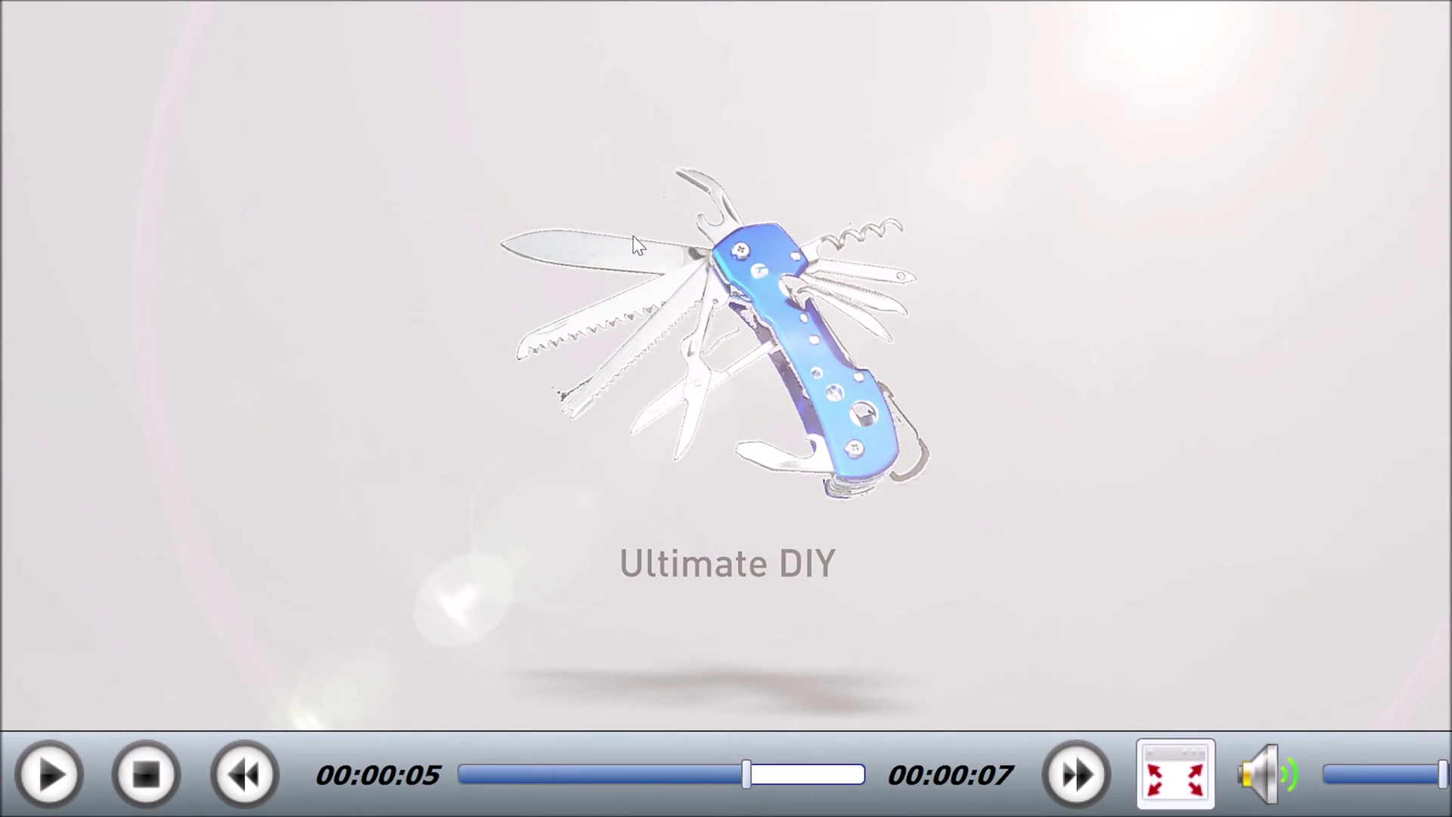
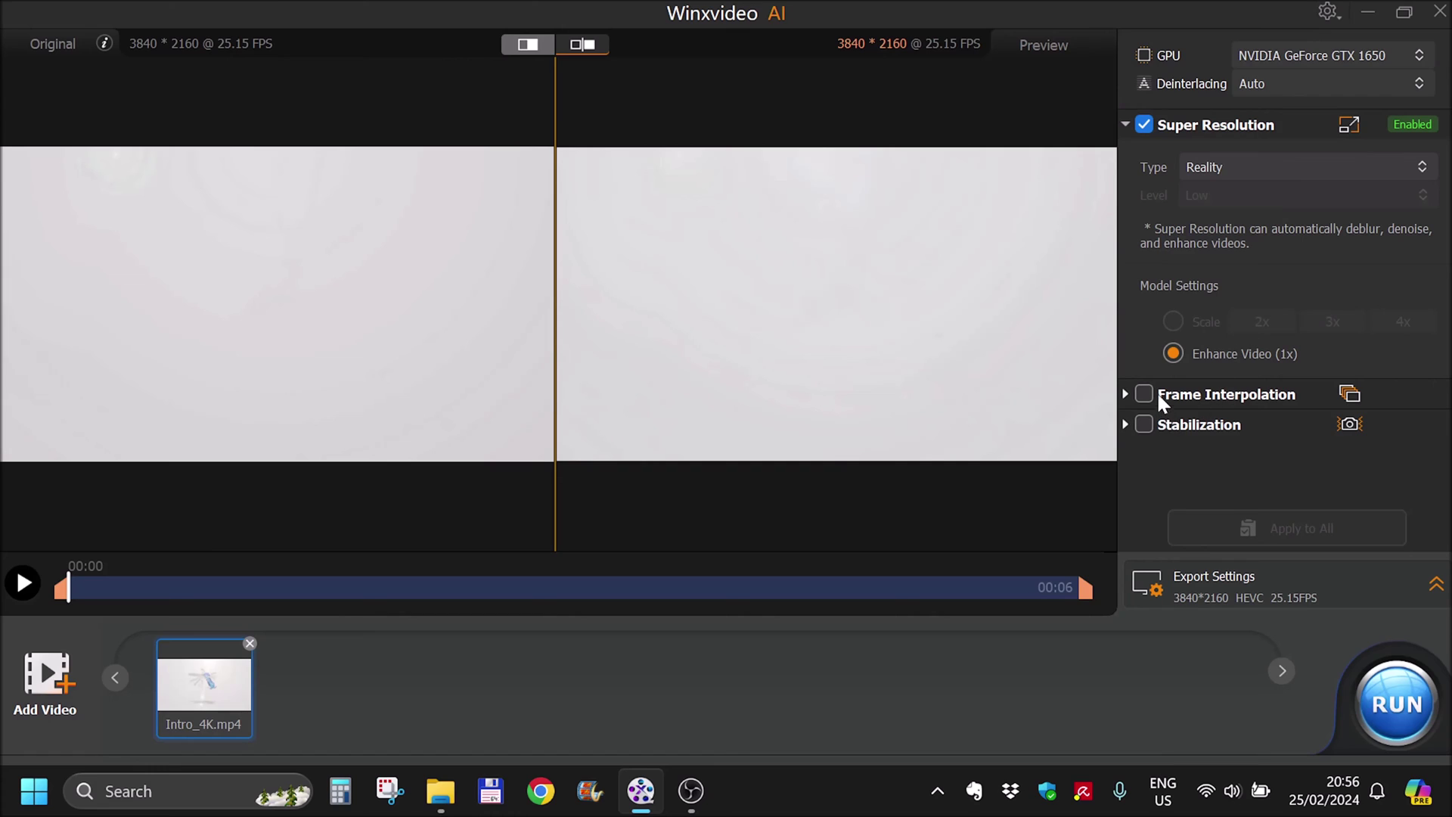
Step: Enable 2X Frame Interpolation for Intro_4K.mp4 alongside 1x Super Resolution enhancement and start processing
{"action": "left_click", "coordinate": [1143, 393]}
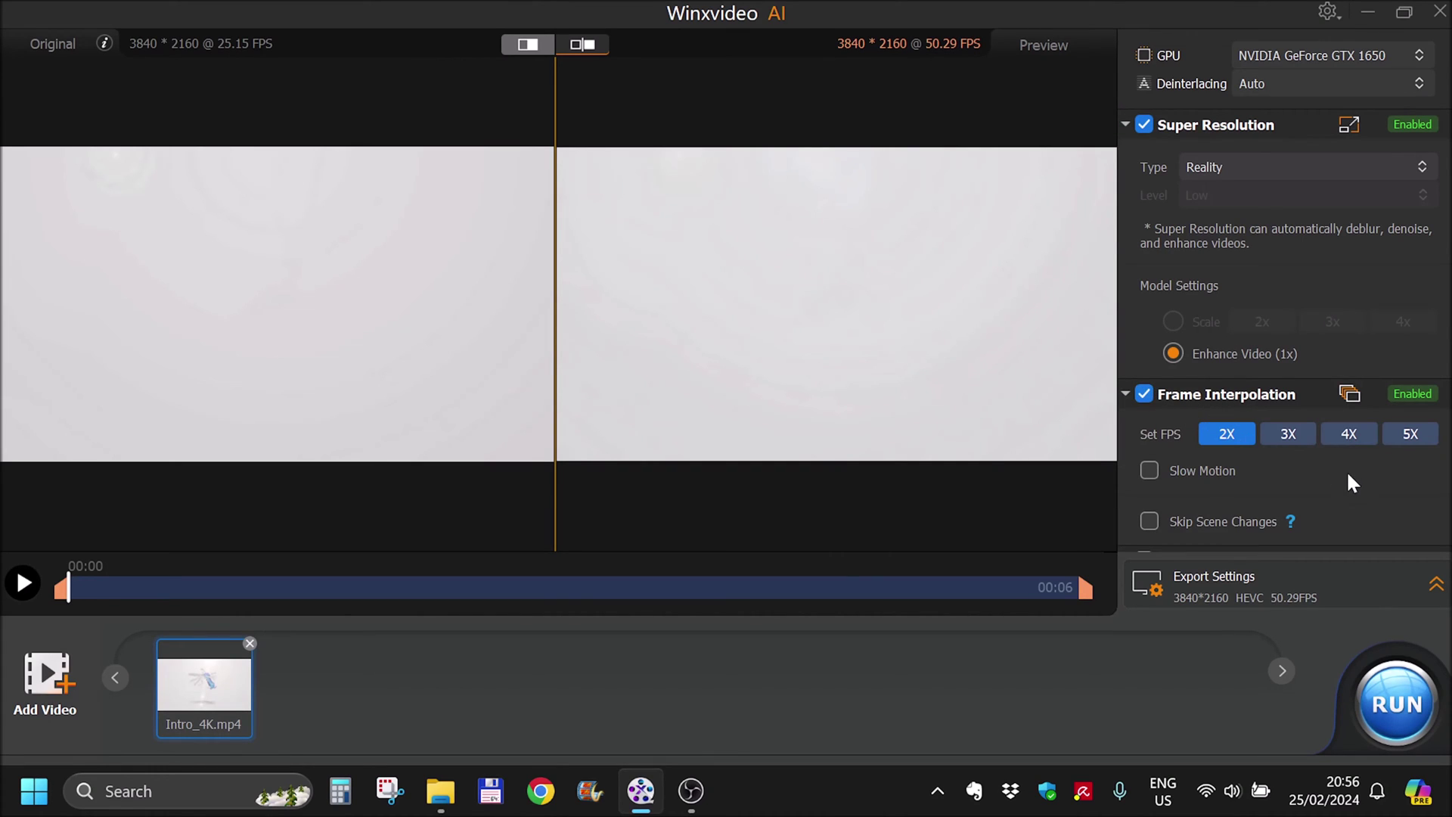
{"action": "scroll", "coordinate": [1347, 469], "scroll_direction": "down", "scroll_amount": 2}
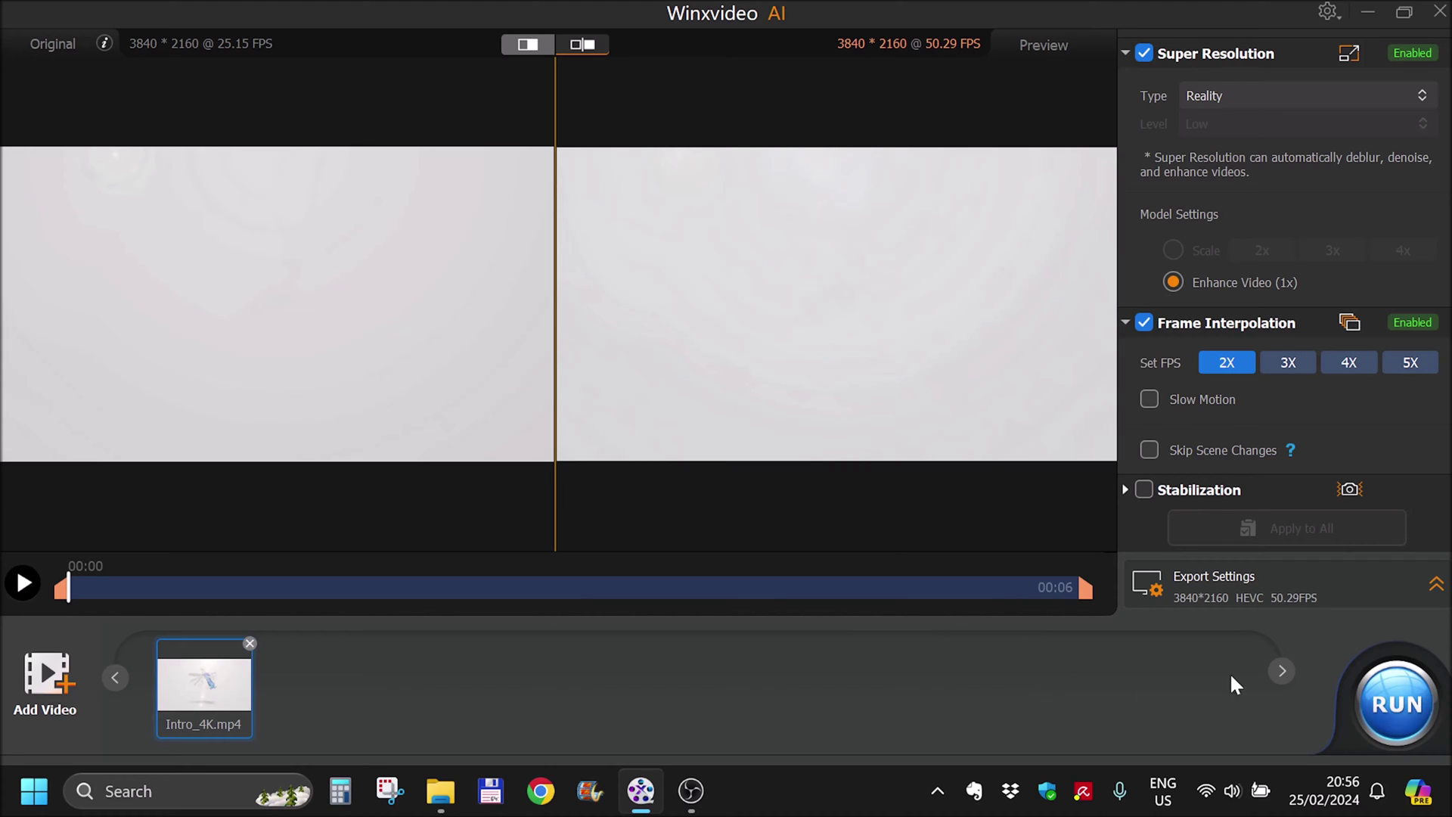
{"action": "left_click", "coordinate": [1395, 700]}
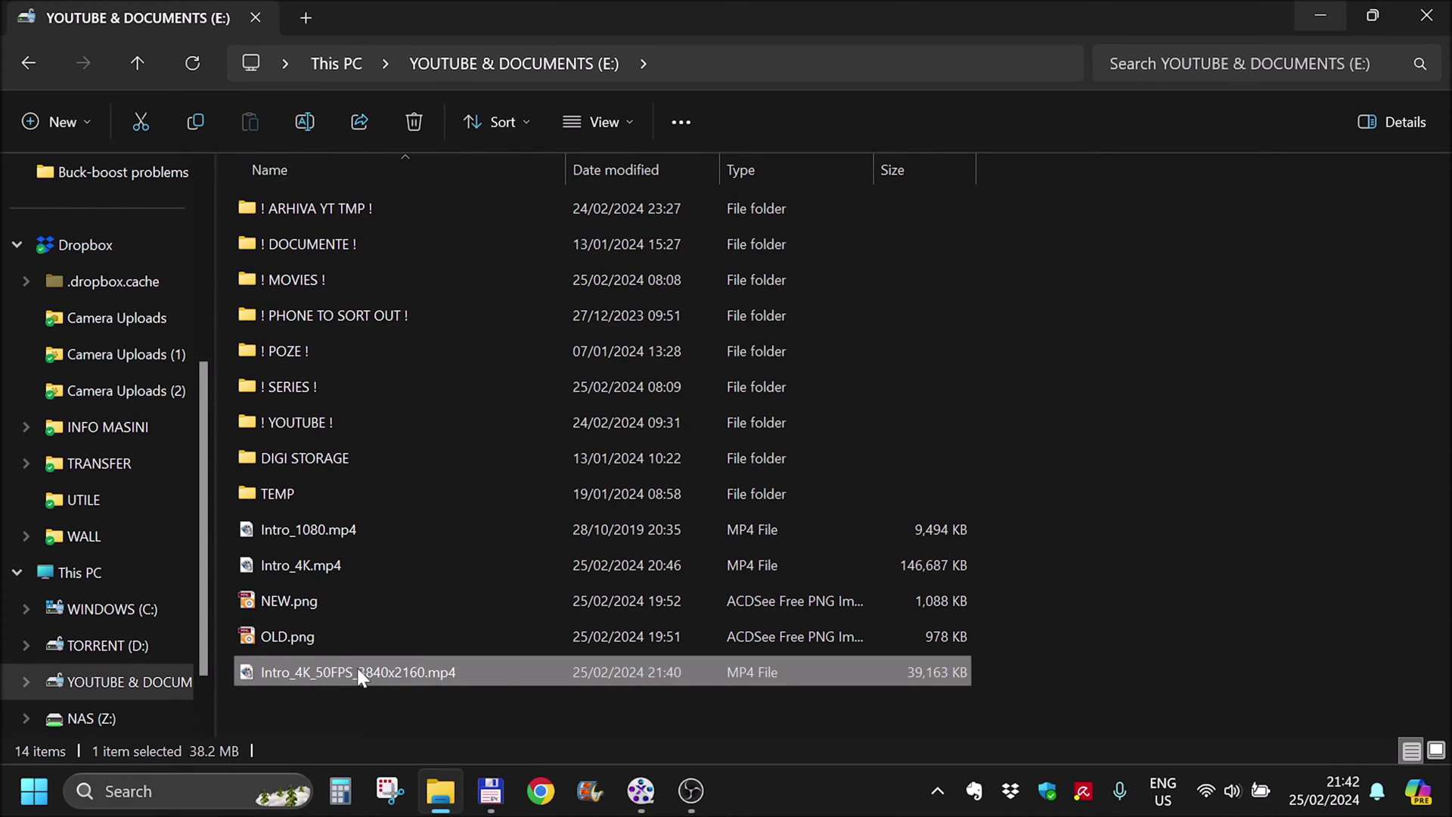
{"action": "mouse_move", "coordinate": [445, 682]}
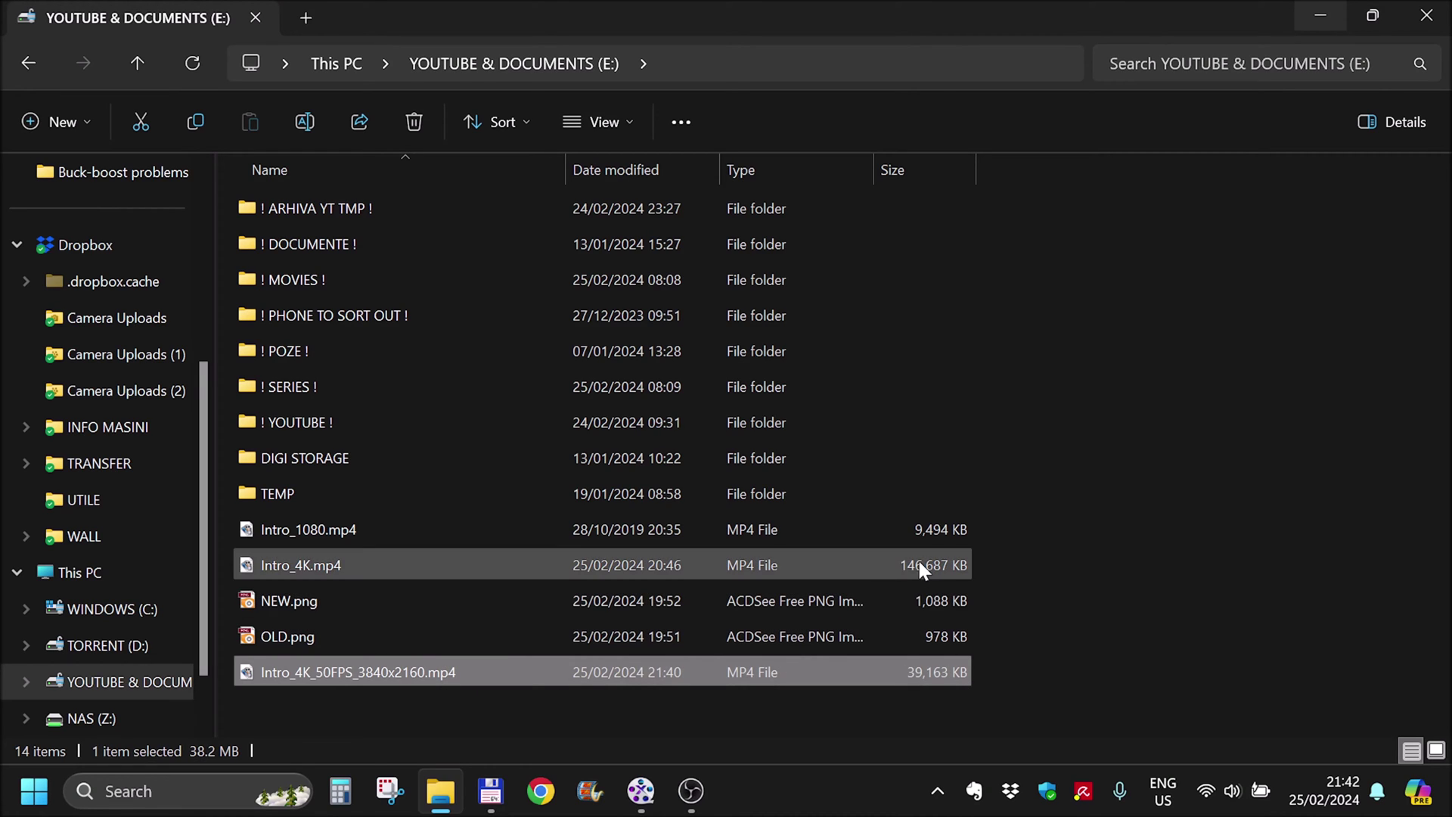
Step: Switch to Winxvideo AI, set the export quality level for Intro_4K.mp4 to Highest and check its Super Resolution settings
{"action": "left_click", "coordinate": [641, 790]}
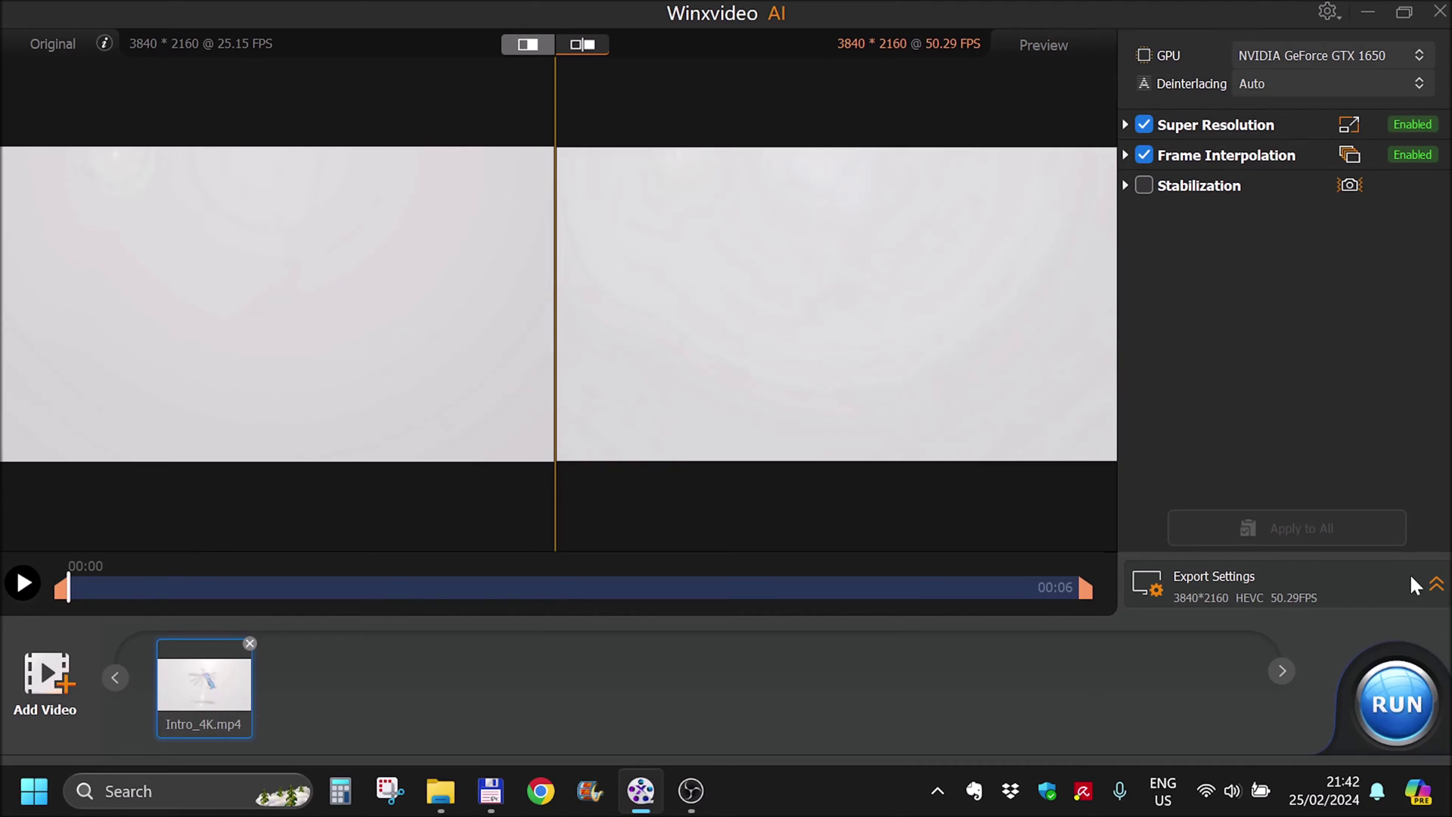
{"action": "left_click", "coordinate": [1411, 579]}
{"action": "left_click", "coordinate": [1278, 491]}
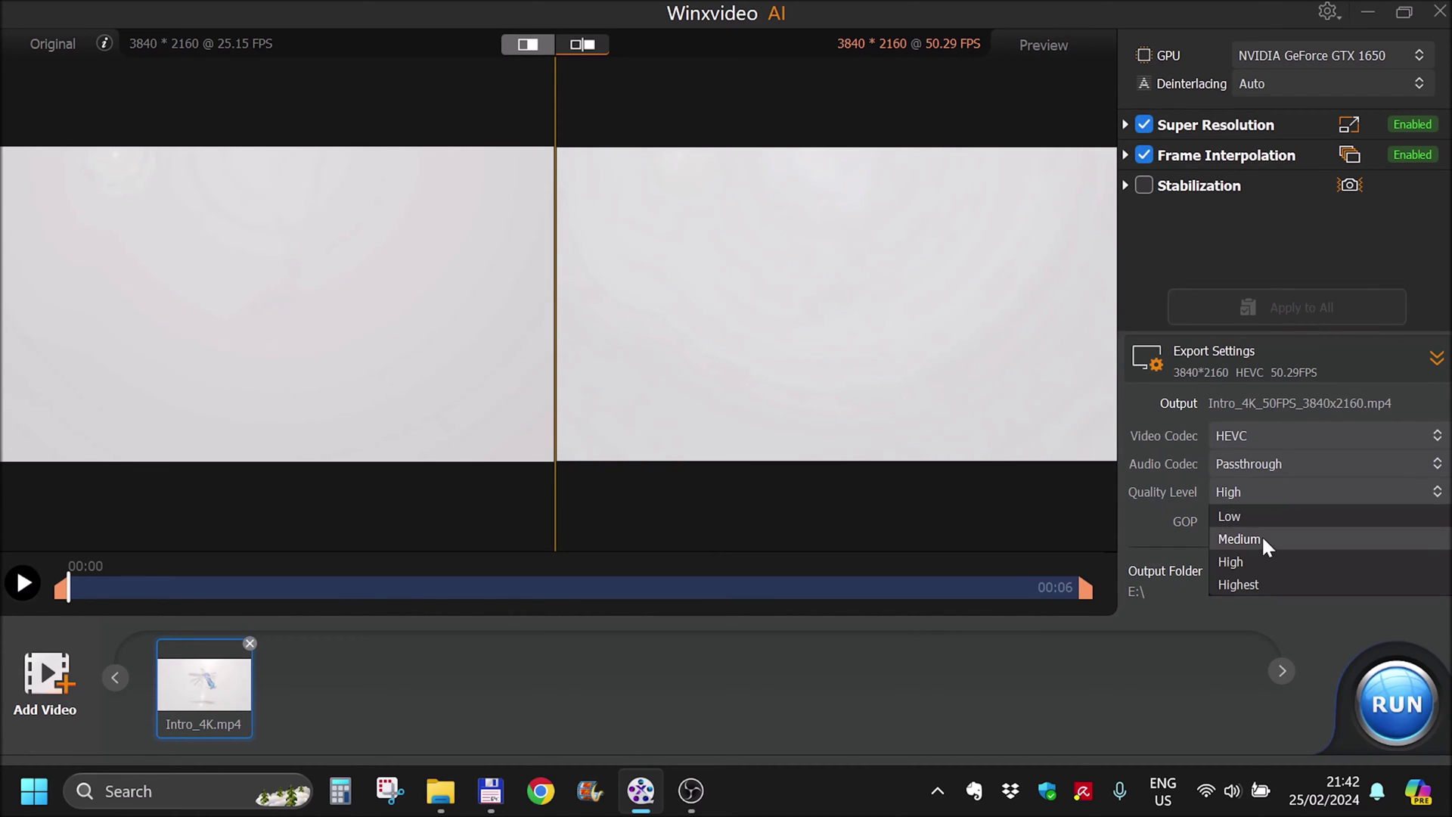
{"action": "left_click", "coordinate": [1252, 588]}
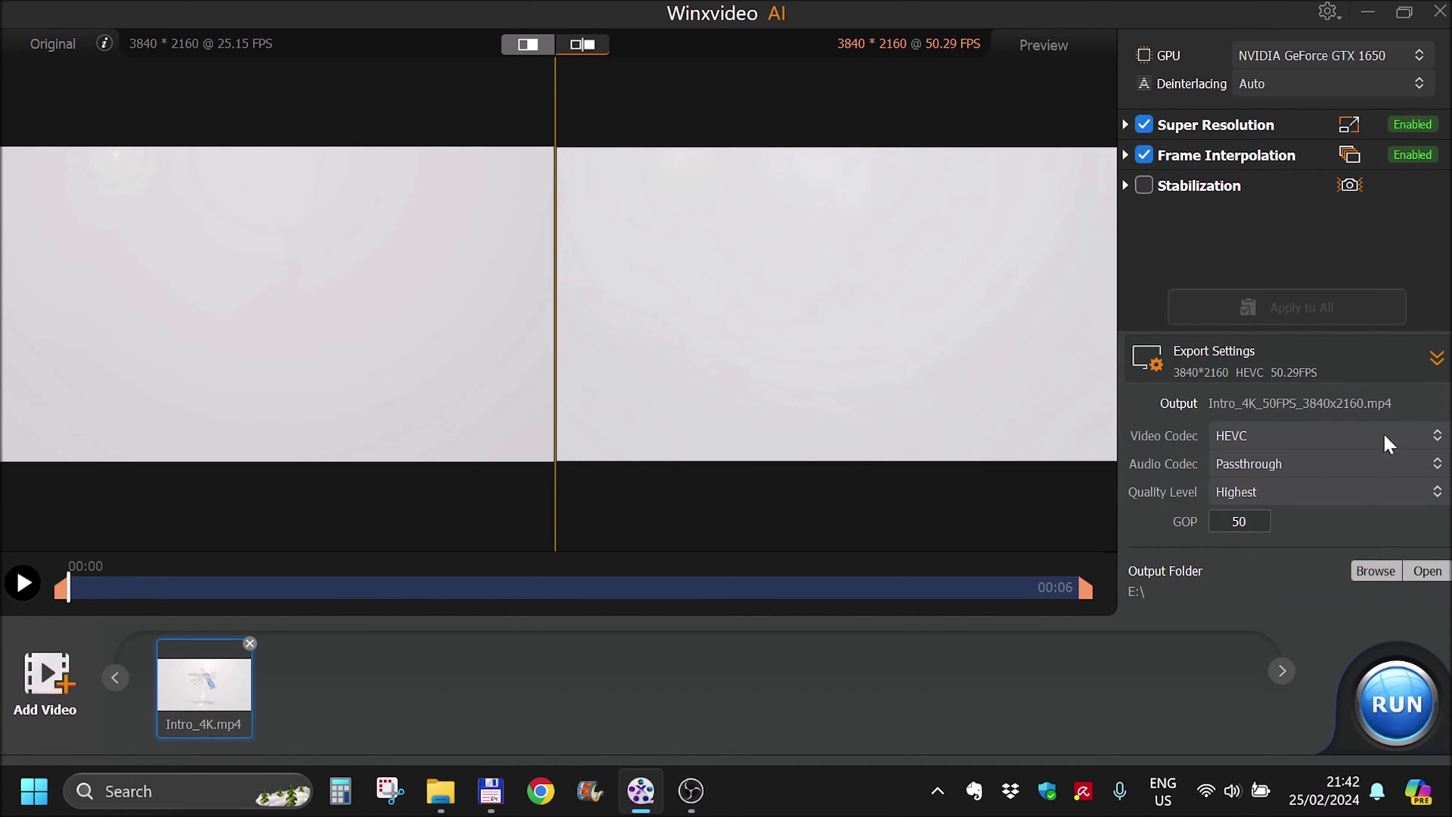
{"action": "left_click", "coordinate": [1435, 361]}
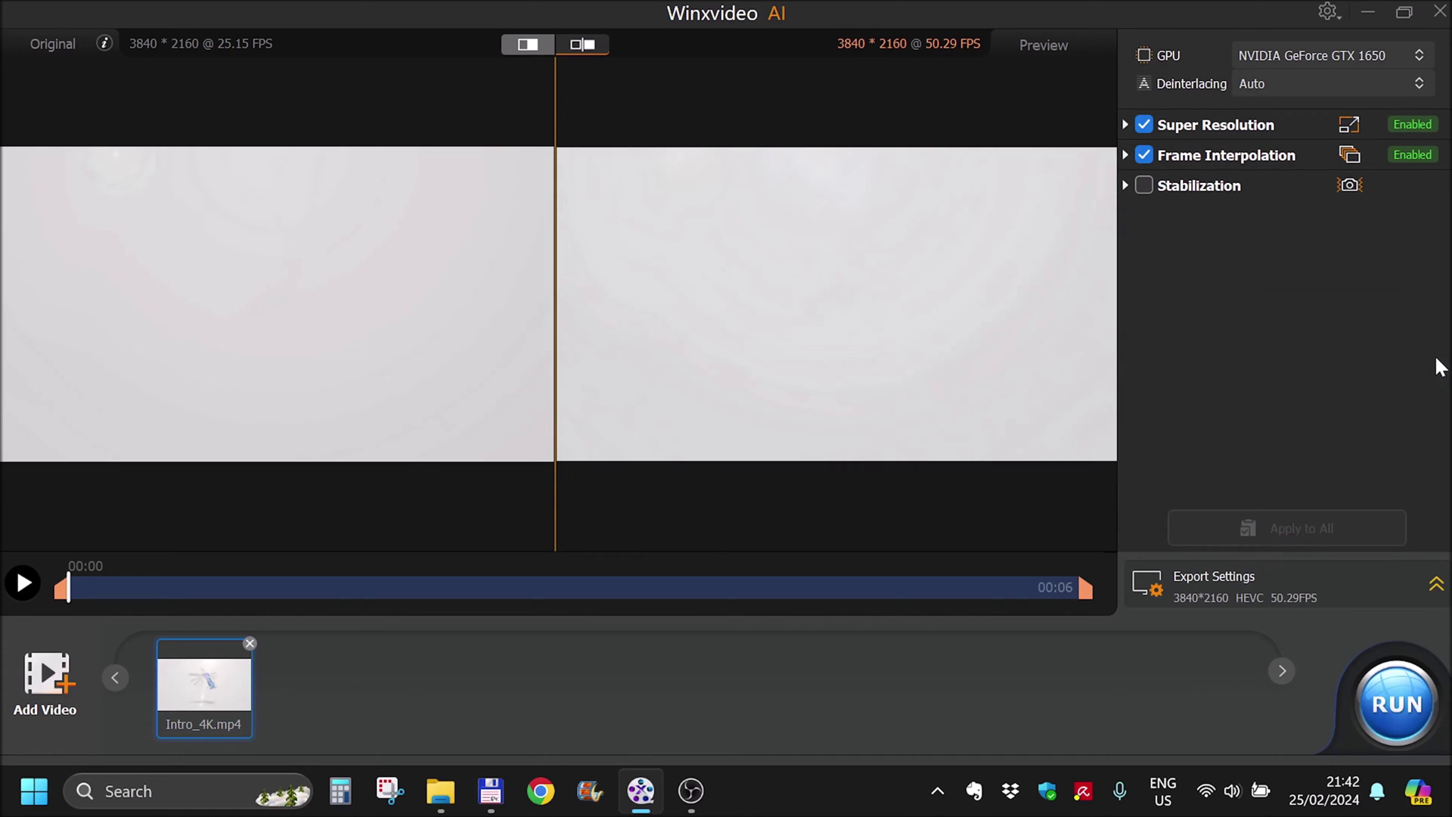
{"action": "left_click", "coordinate": [1125, 125]}
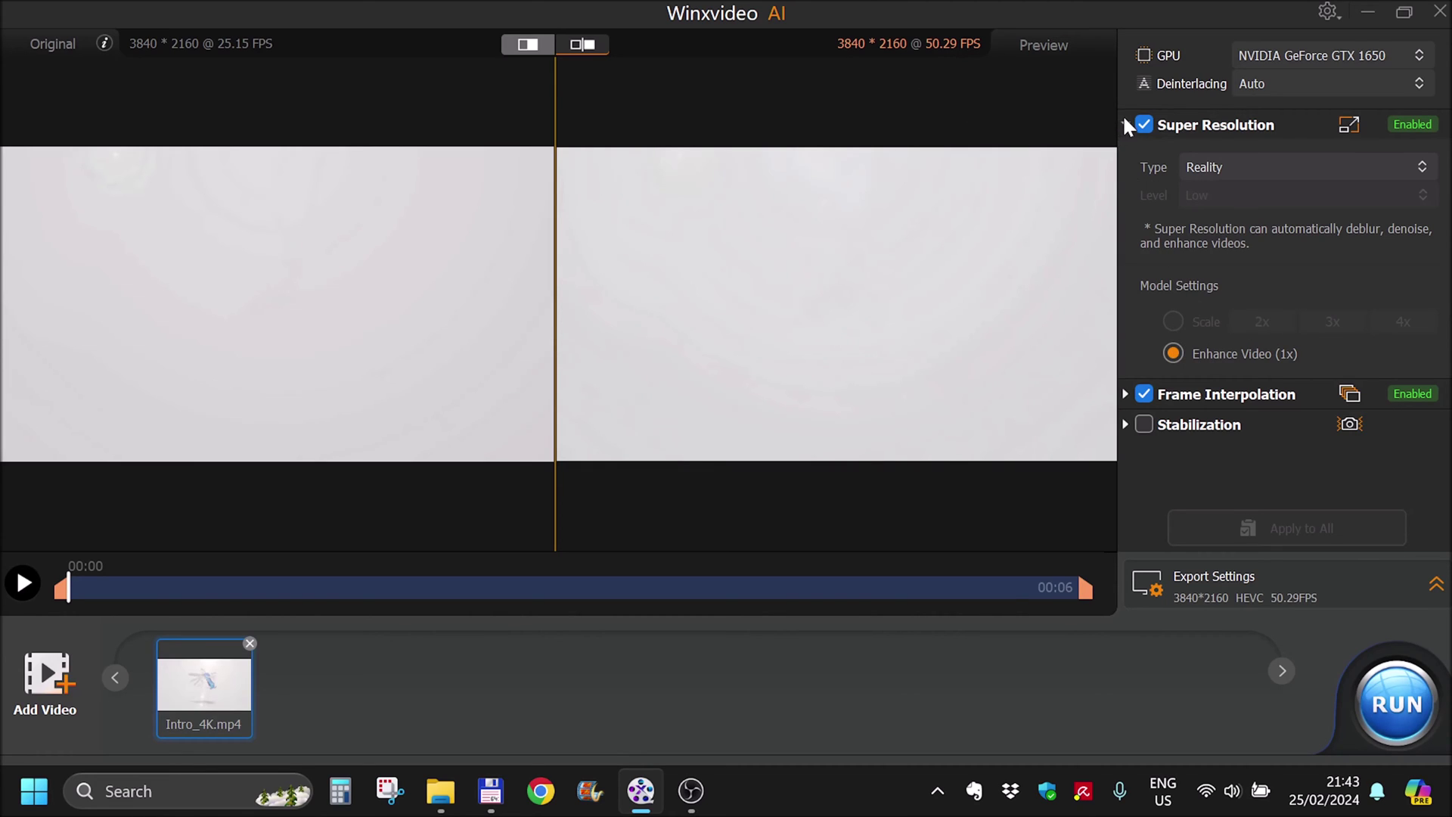
{"action": "left_click", "coordinate": [1125, 124]}
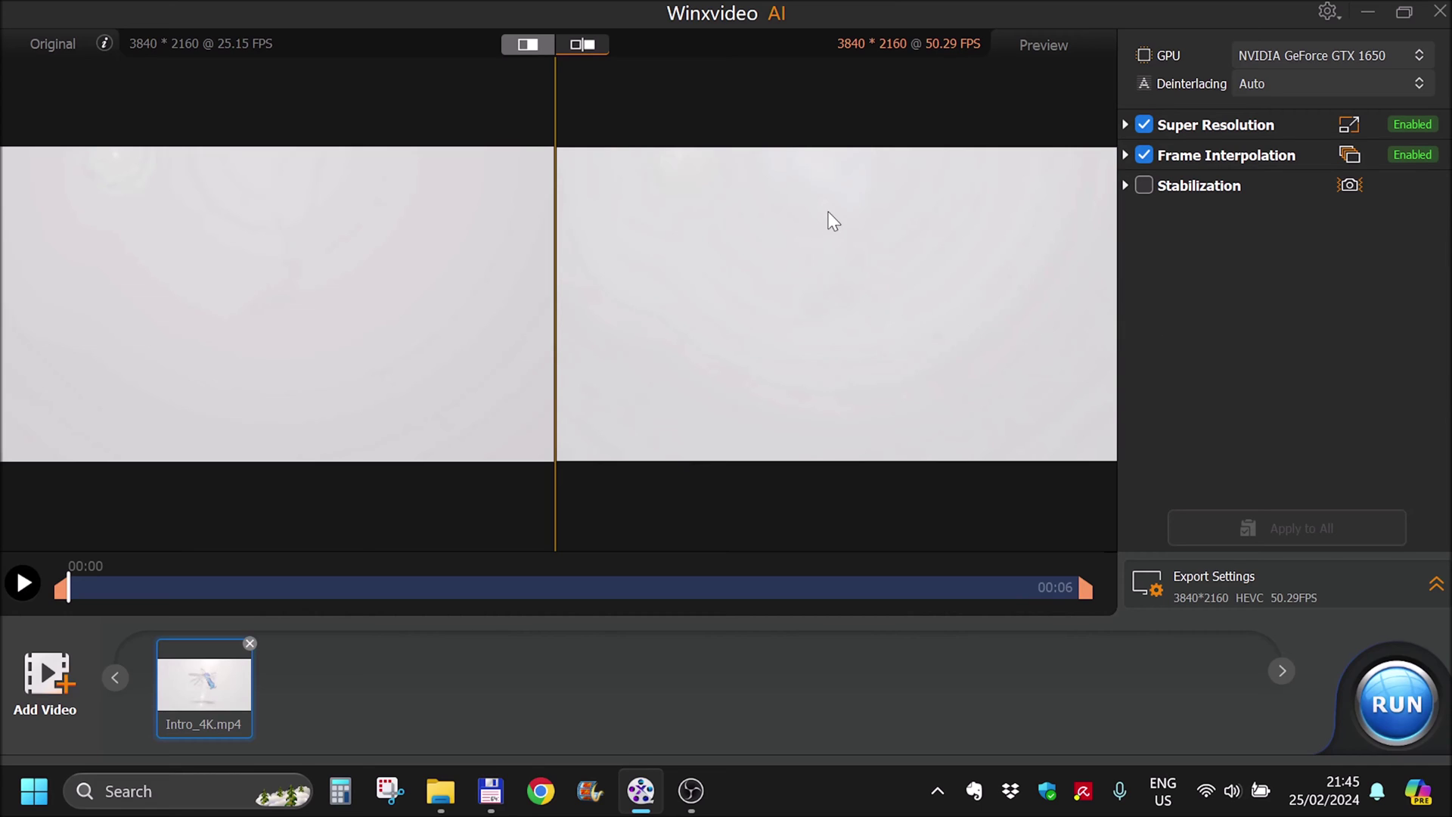
Step: Close the current Video AI session, reopen Video AI and load Intro_1080.mp4 from drive E:
{"action": "left_click", "coordinate": [1440, 23]}
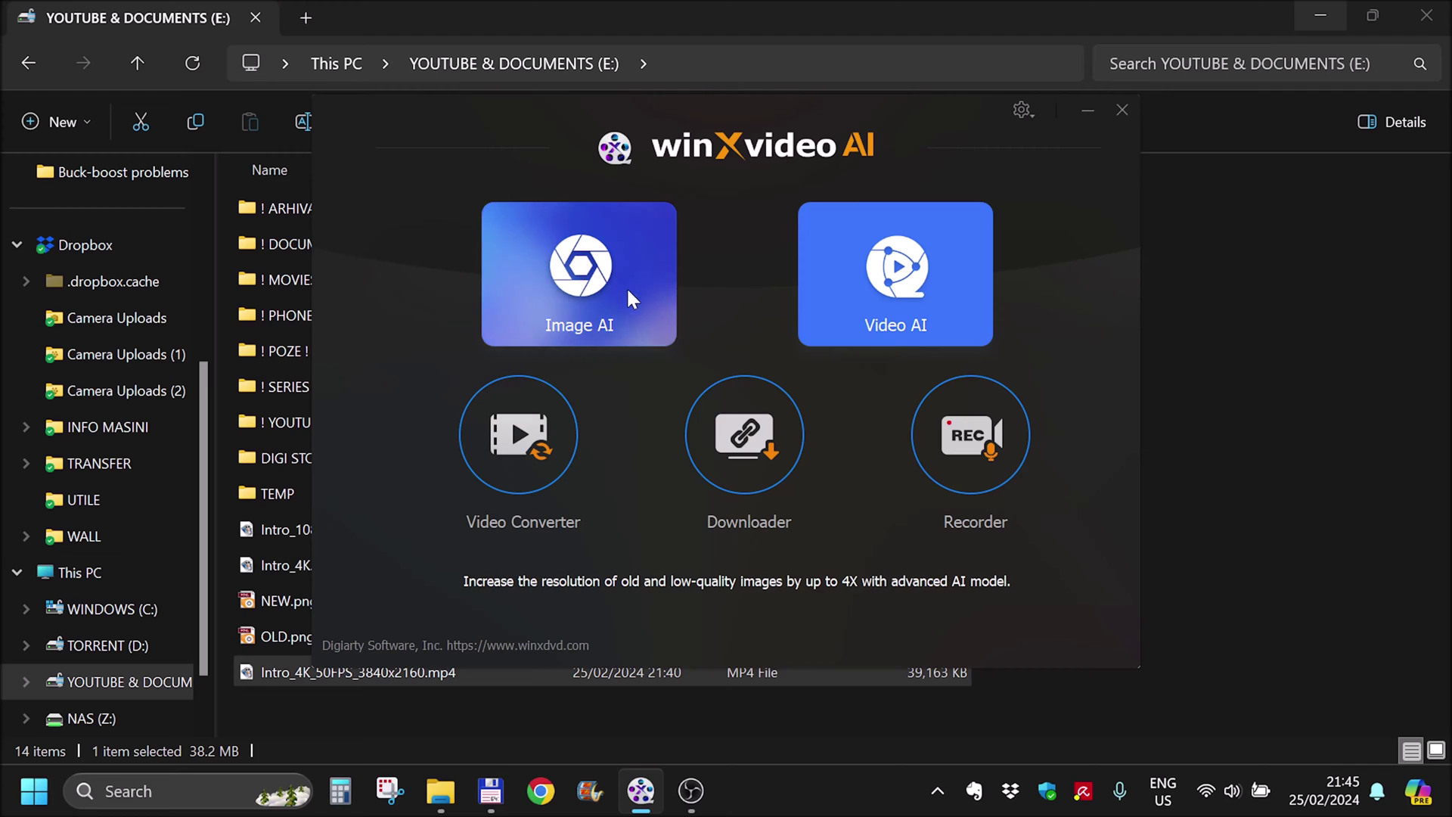
{"action": "left_click", "coordinate": [902, 283]}
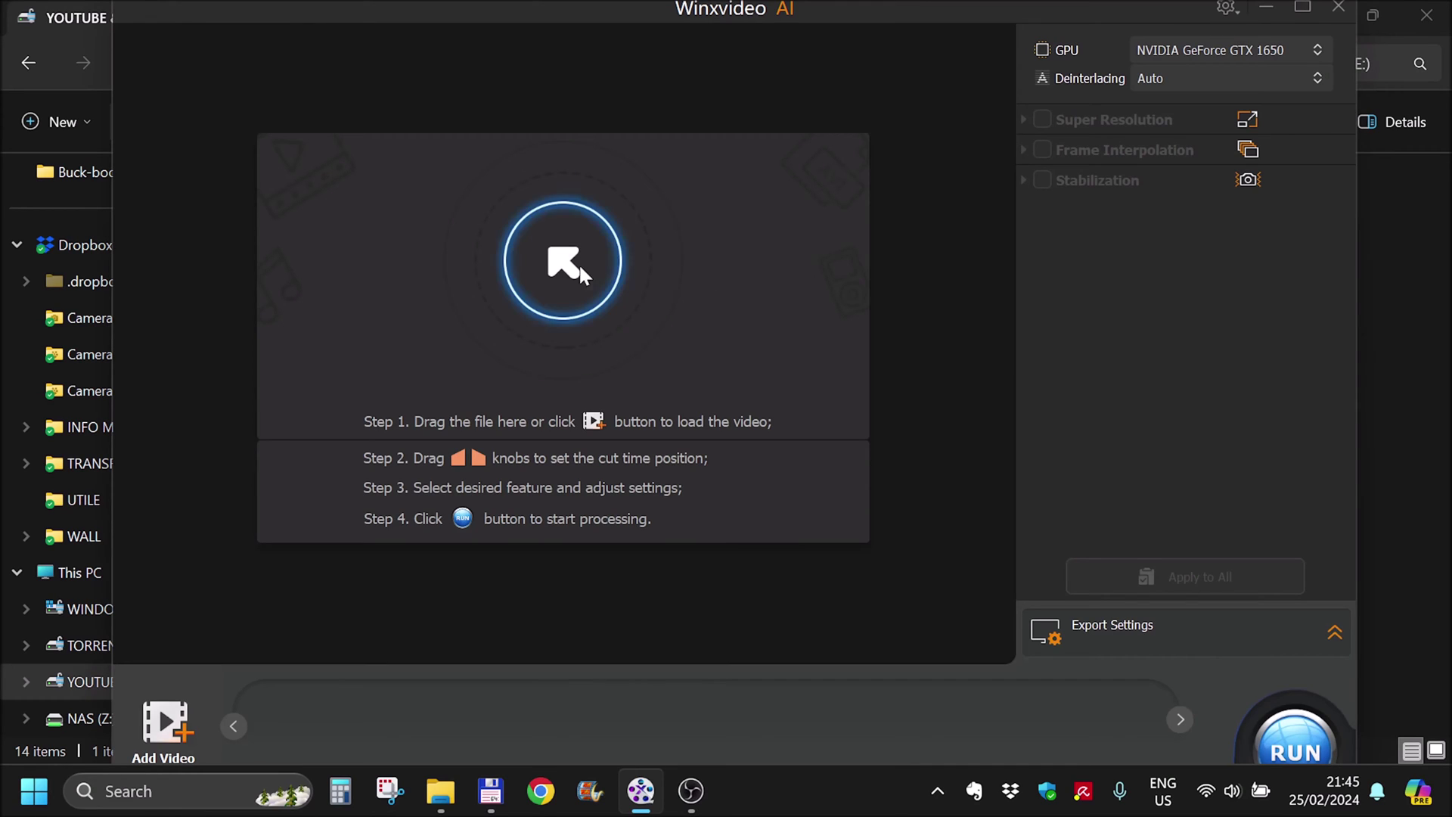
{"action": "left_click", "coordinate": [442, 793]}
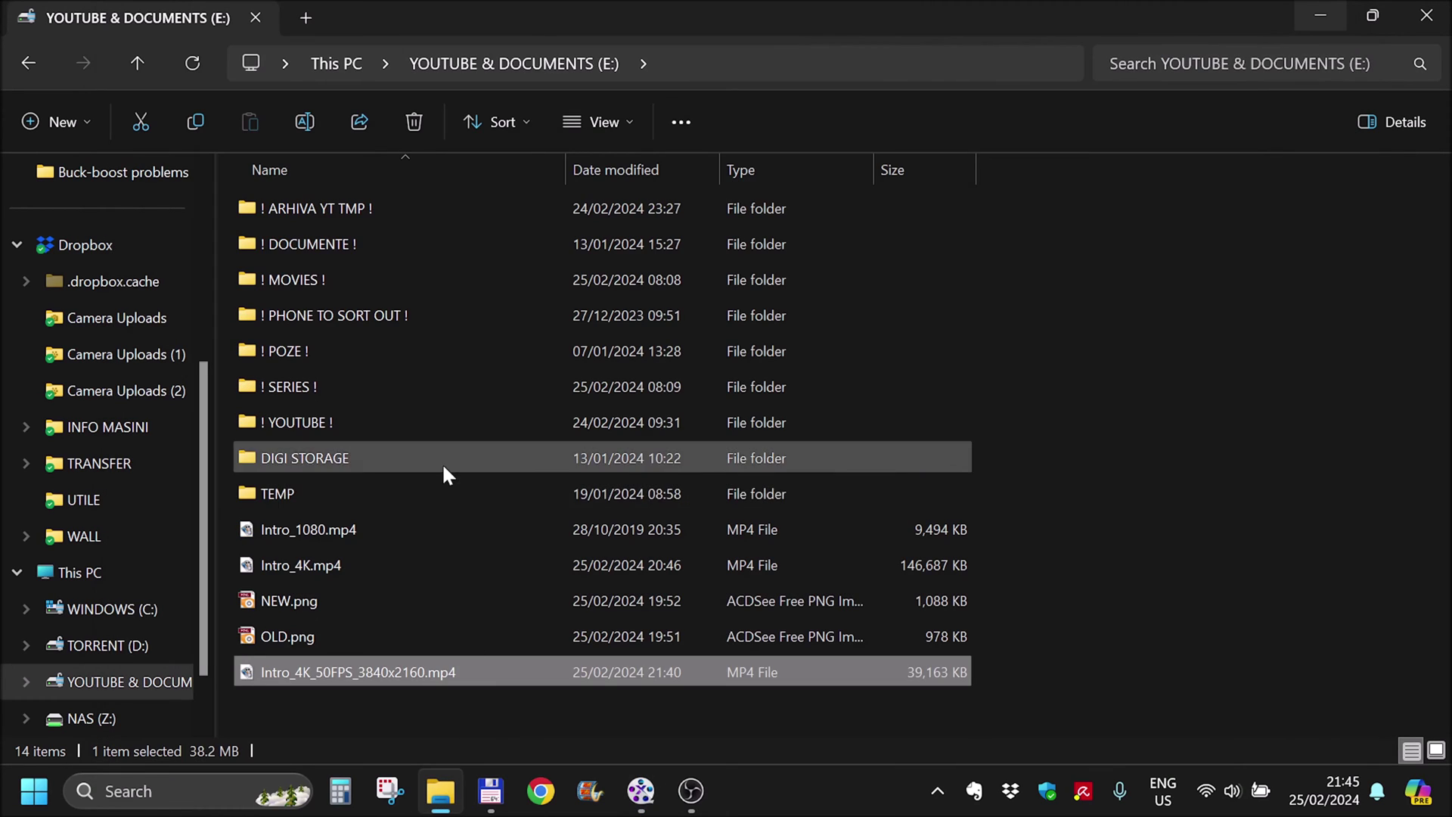
{"action": "left_click", "coordinate": [322, 533]}
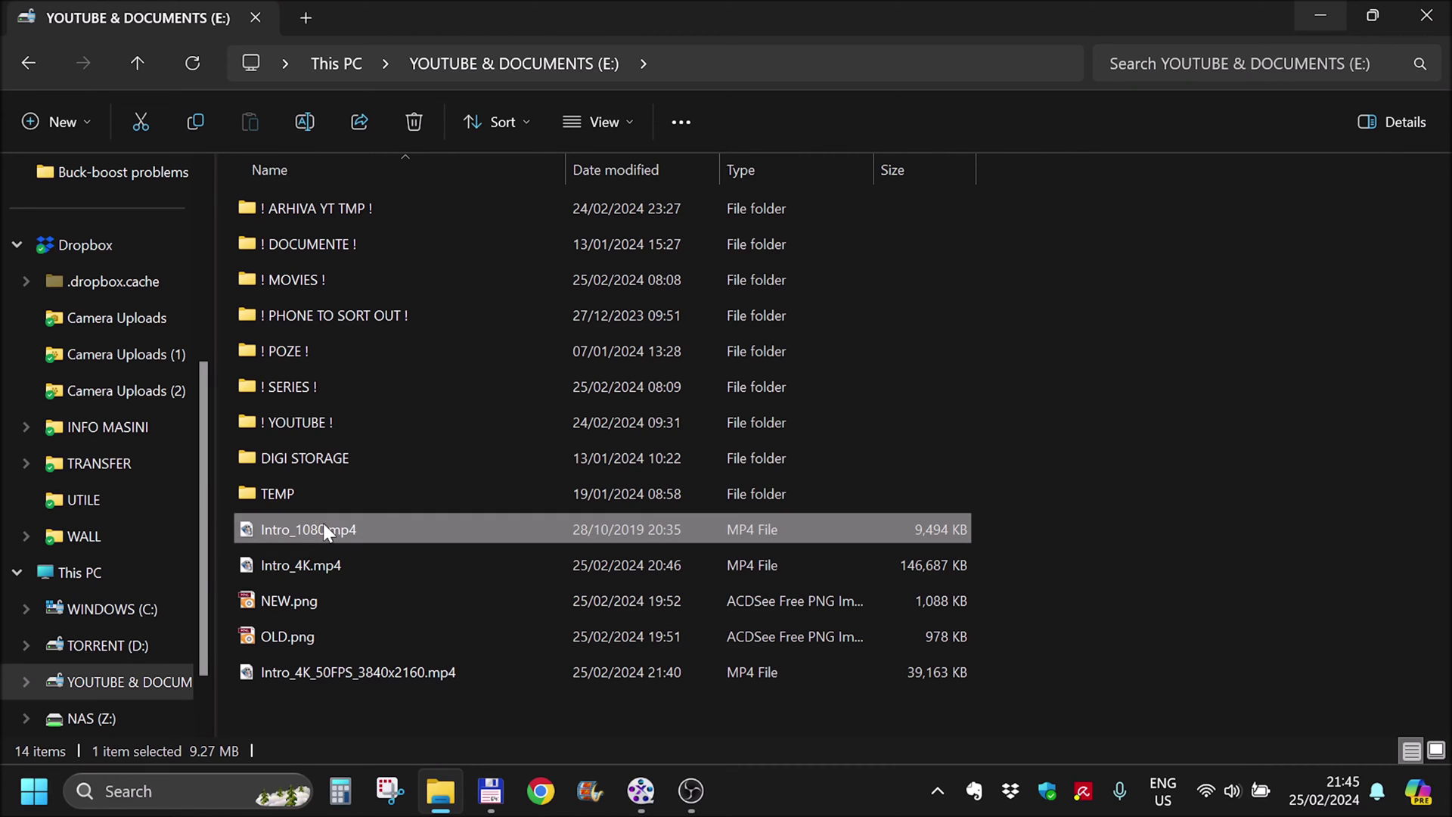
{"action": "left_click_drag", "start_coordinate": [323, 523], "coordinate": [589, 269]}
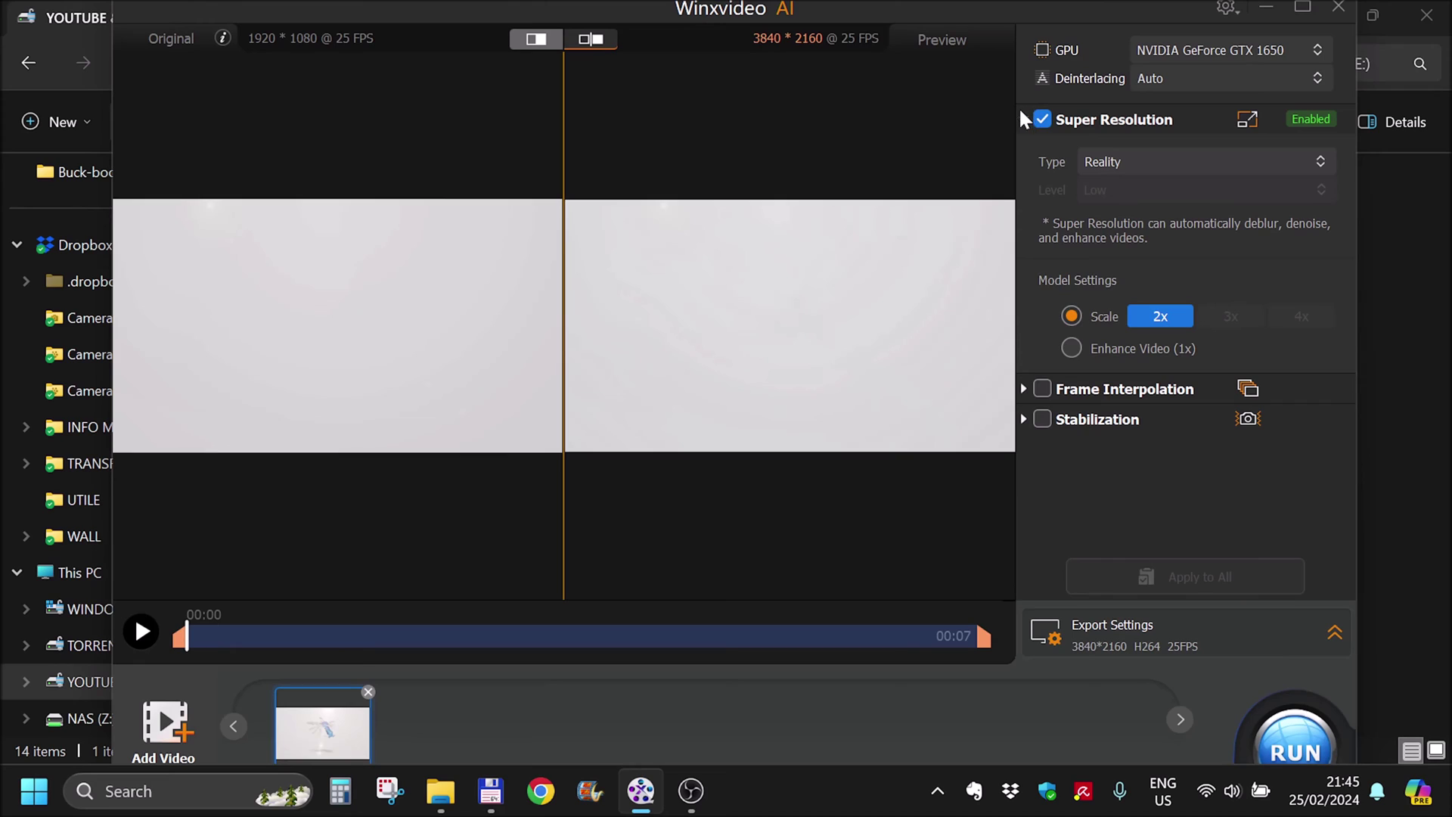
Step: Enable Frame Interpolation at 2X for Intro_1080.mp4, set the export quality level to Highest, and close Video AI without processing
{"action": "left_click", "coordinate": [1042, 389]}
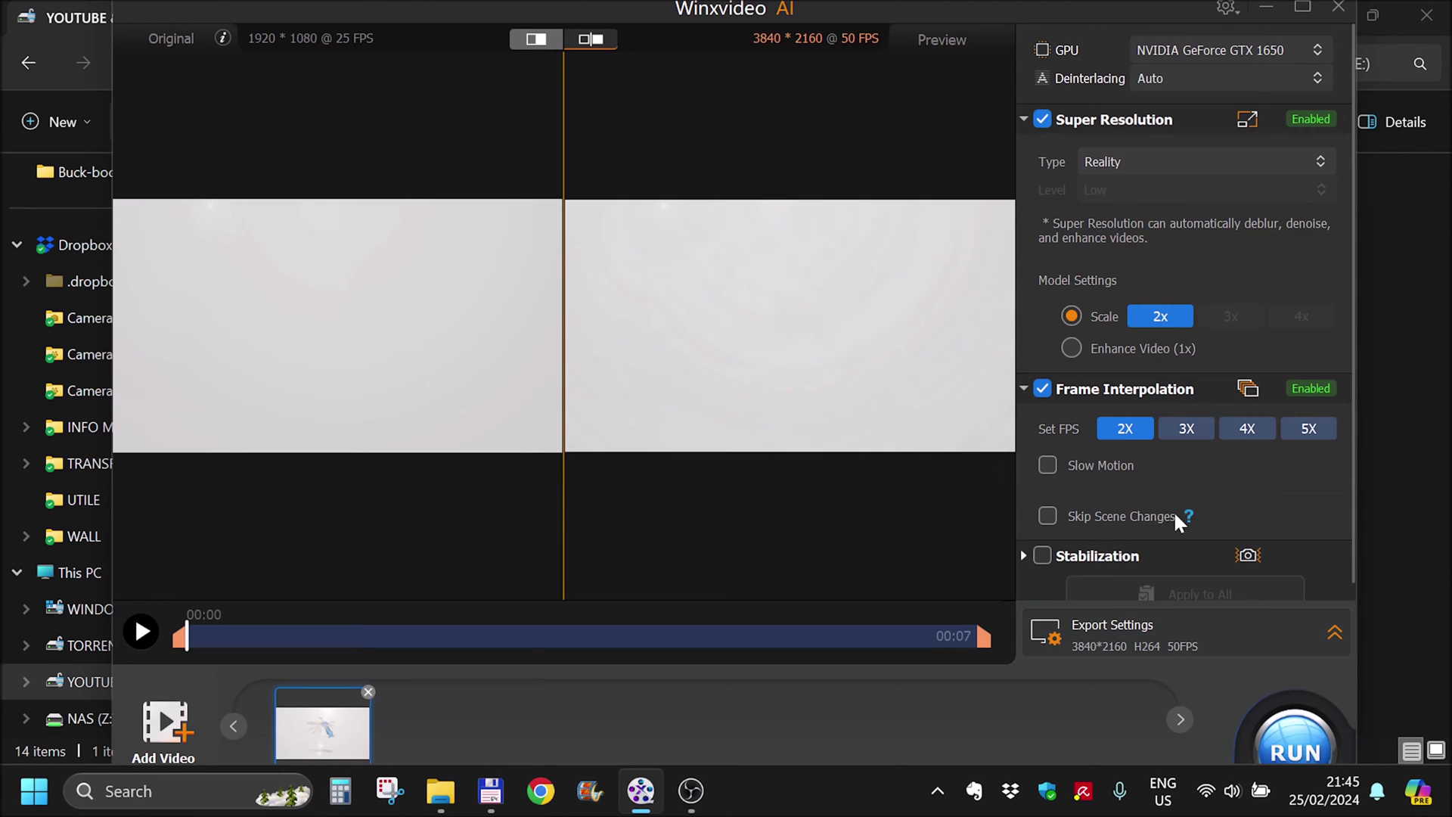
{"action": "scroll", "coordinate": [1134, 588], "scroll_direction": "down", "scroll_amount": 1}
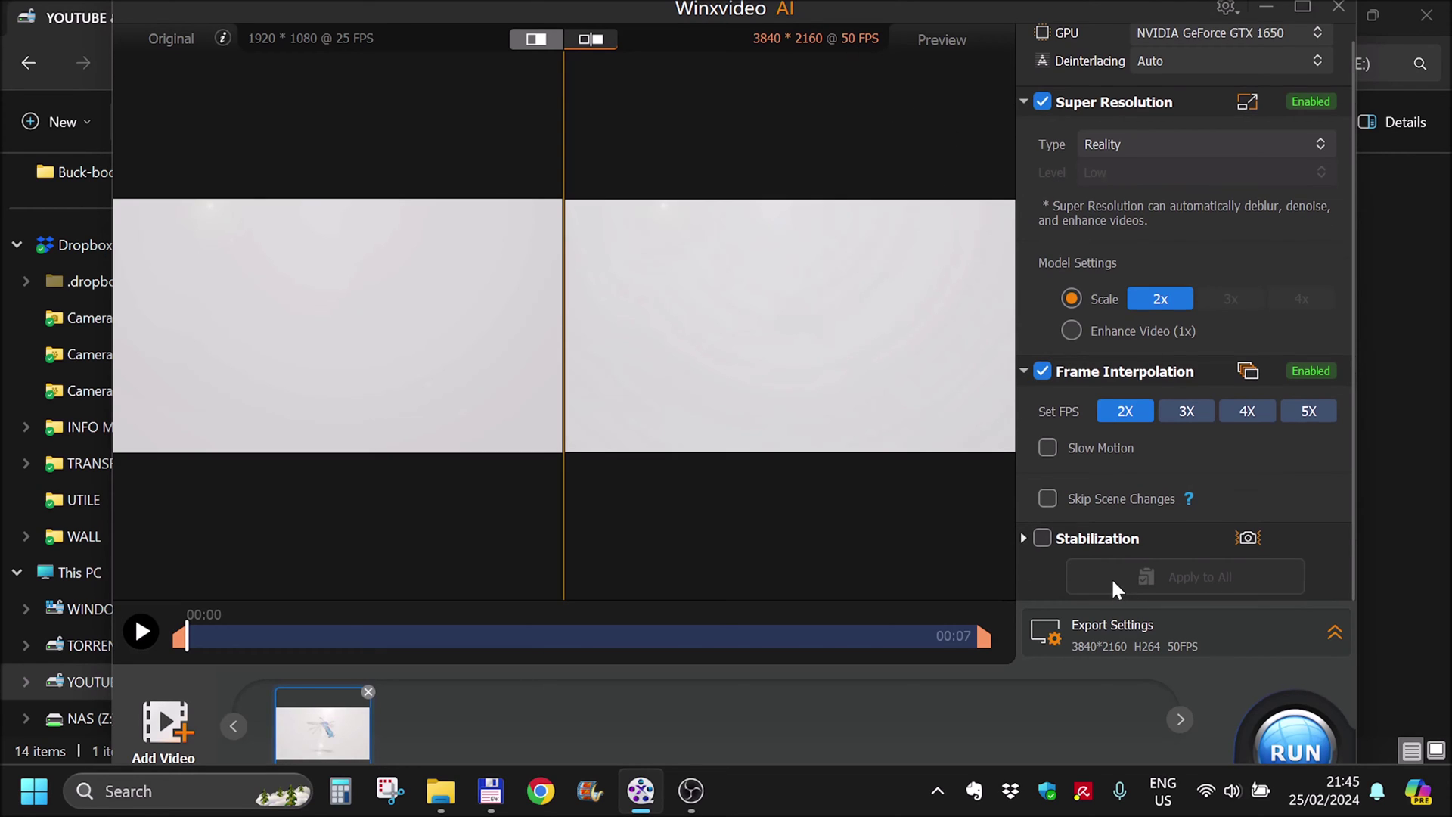
{"action": "left_click", "coordinate": [1334, 634]}
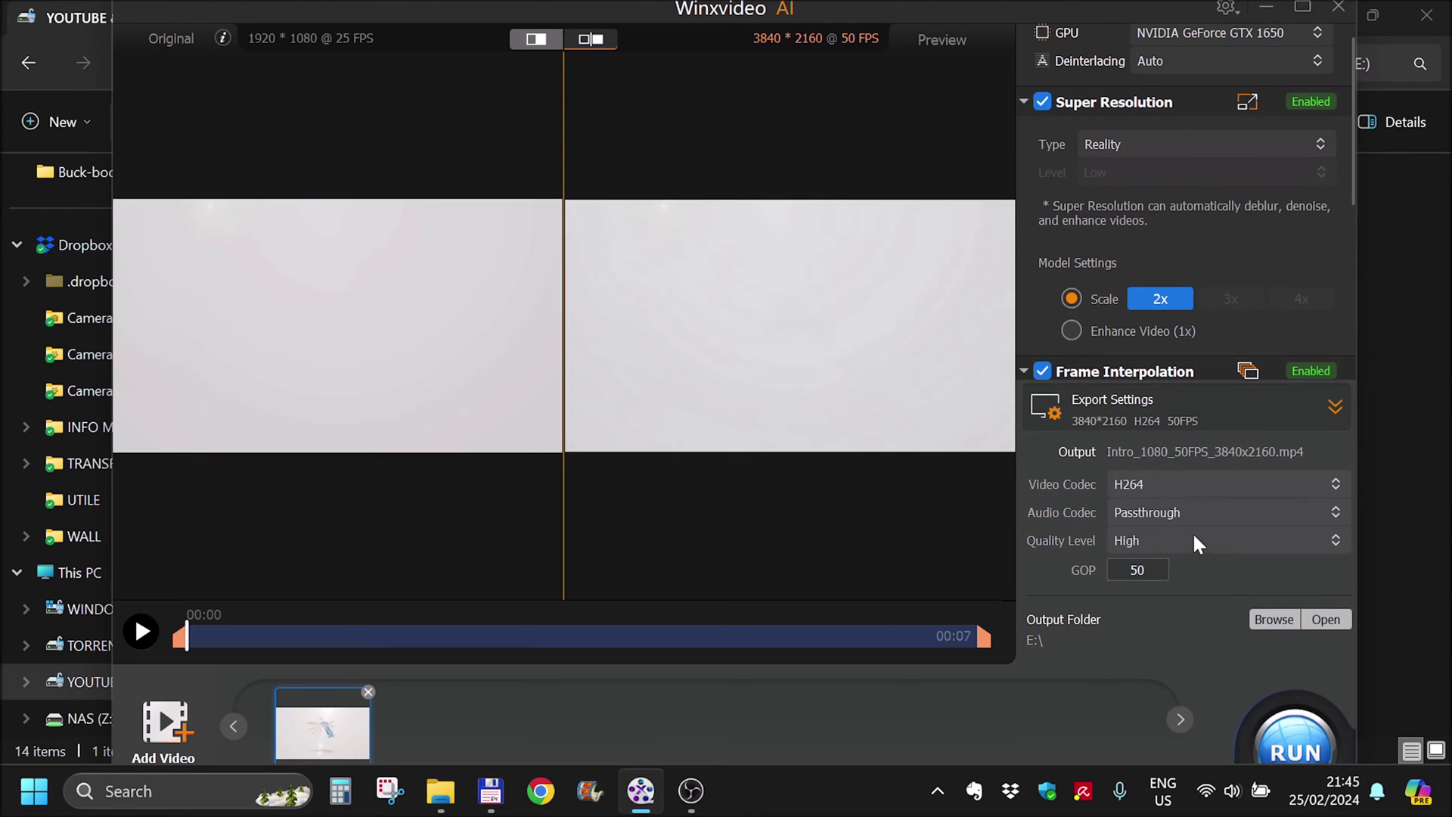
{"action": "left_click", "coordinate": [1192, 538]}
{"action": "left_click", "coordinate": [1164, 635]}
{"action": "key", "text": "alt+F4"}
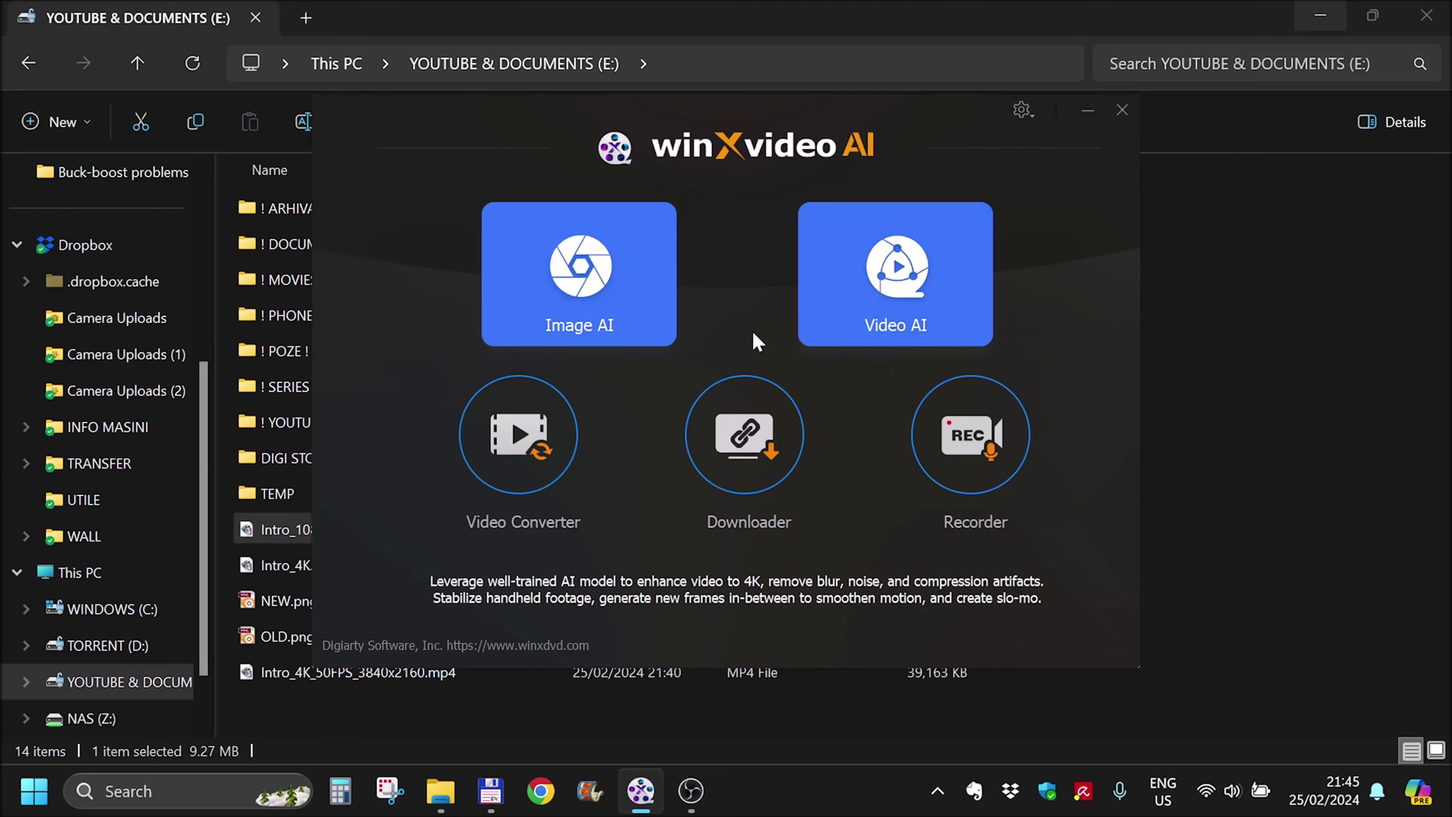
Step: Open Image AI in a maximized window, preview Steam train in snow.jpg from drive E: and load it for enhancement
{"action": "left_click", "coordinate": [579, 280]}
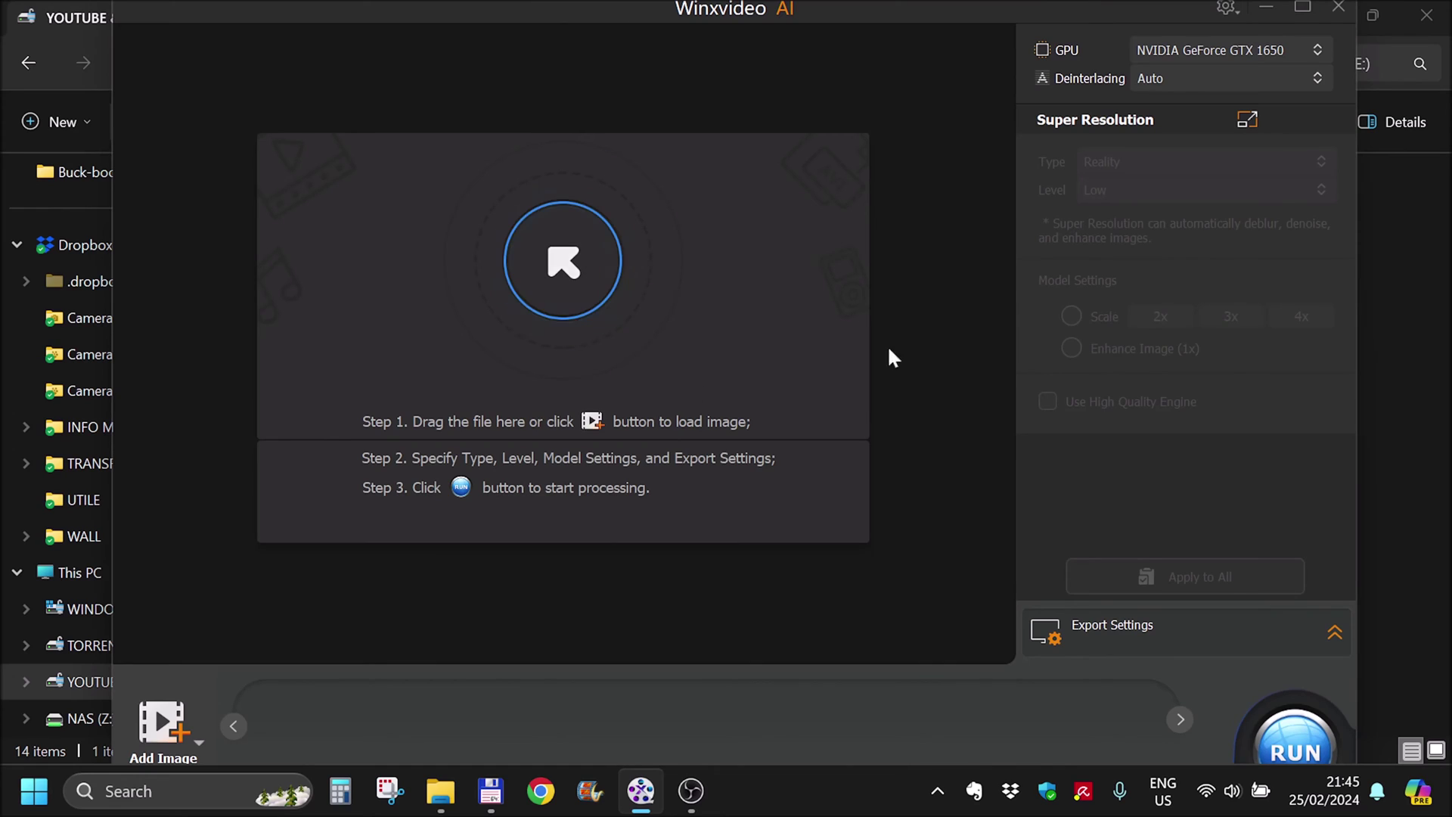
{"action": "left_click", "coordinate": [1300, 8]}
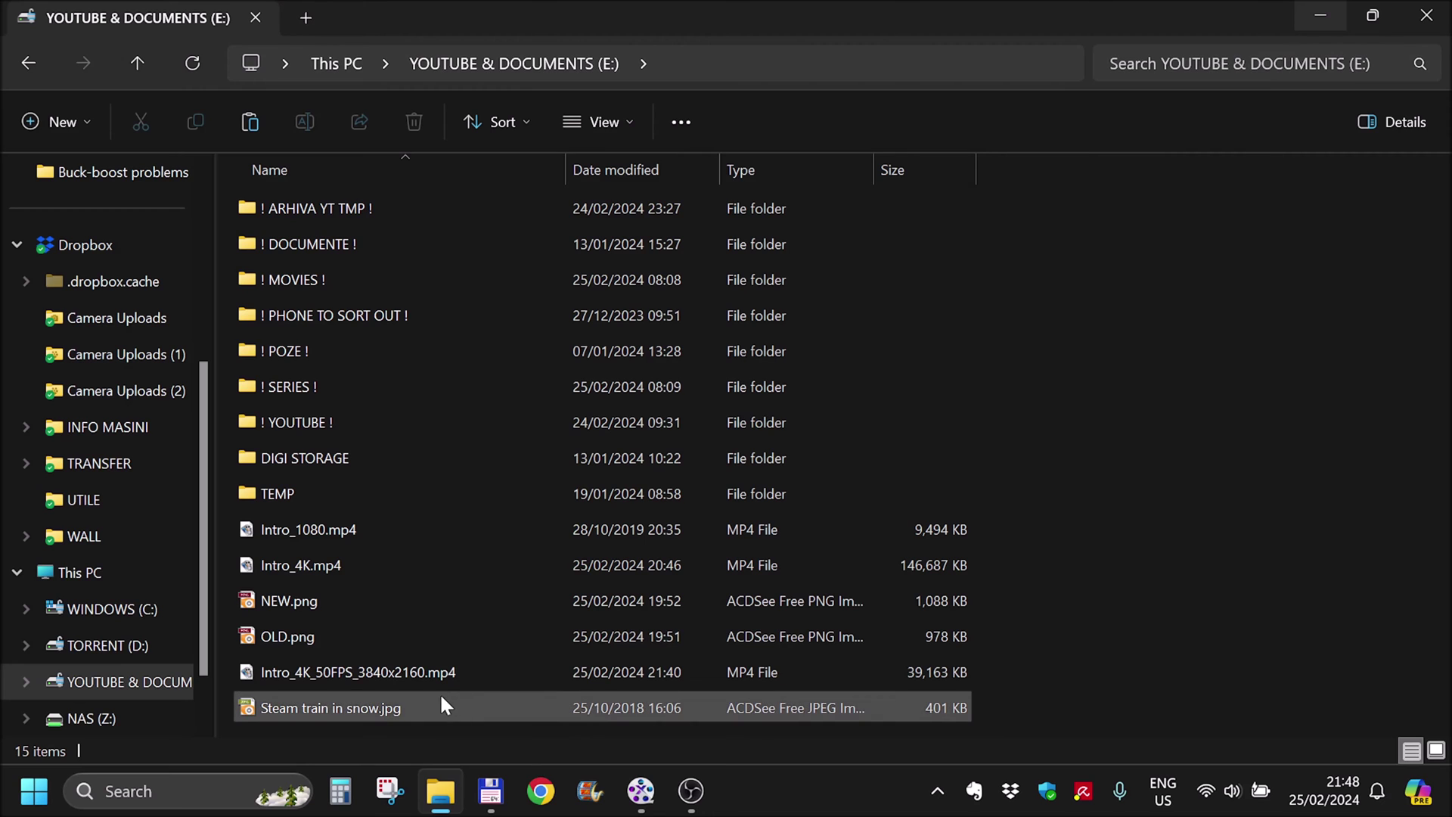
{"action": "double_click", "coordinate": [331, 706]}
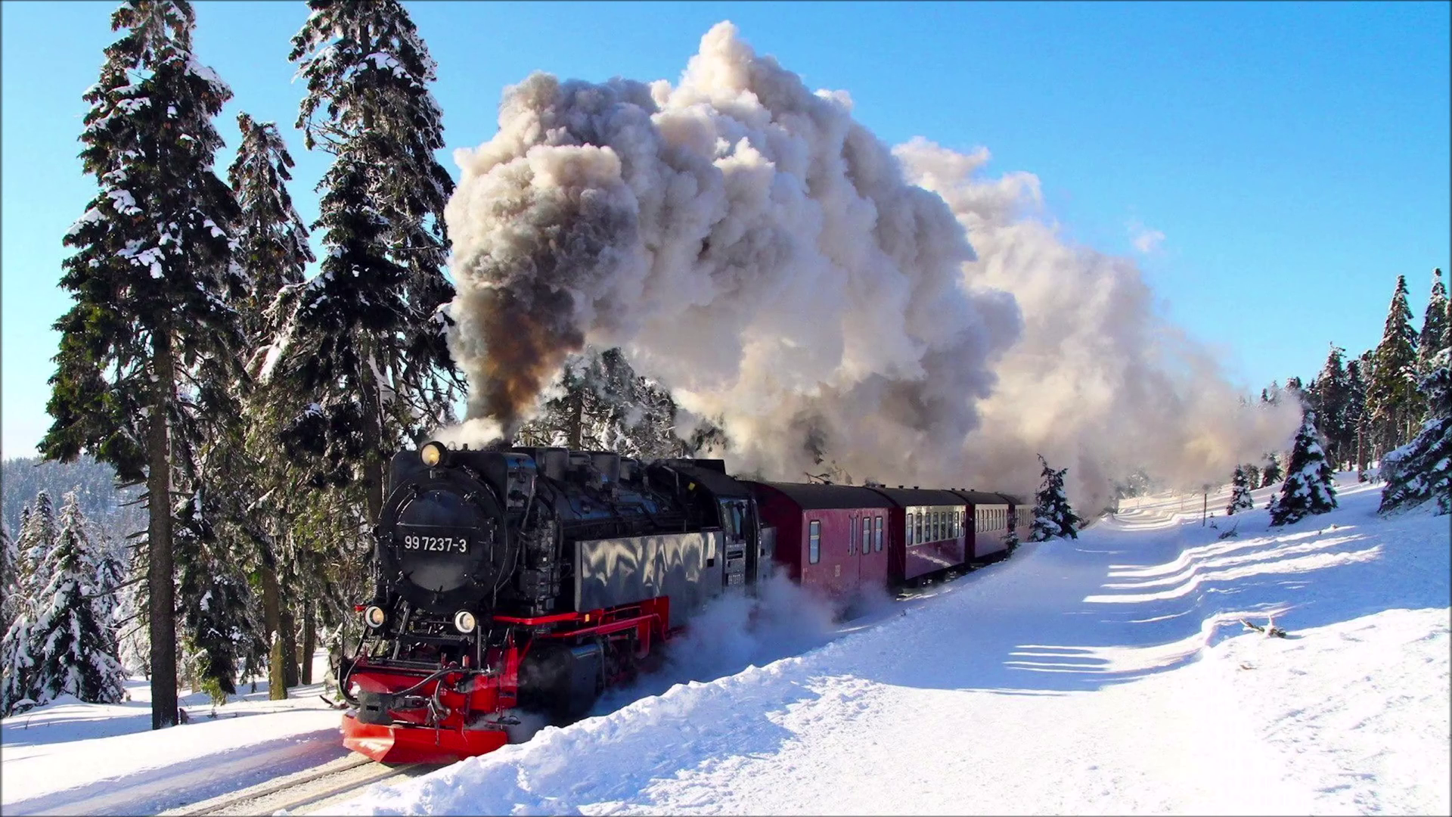
{"action": "key", "text": "Escape"}
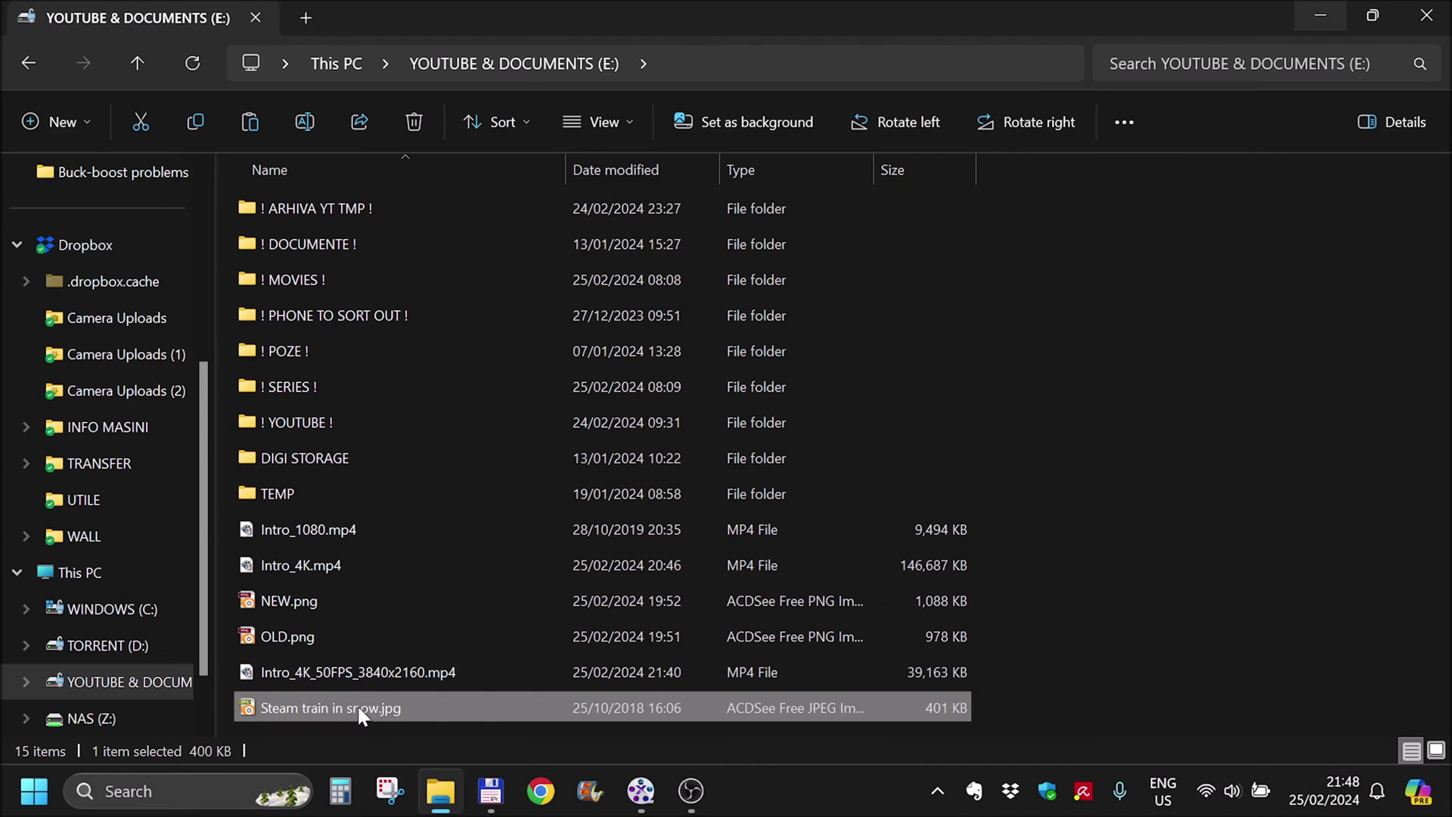
{"action": "left_click_drag", "start_coordinate": [362, 715], "coordinate": [596, 283]}
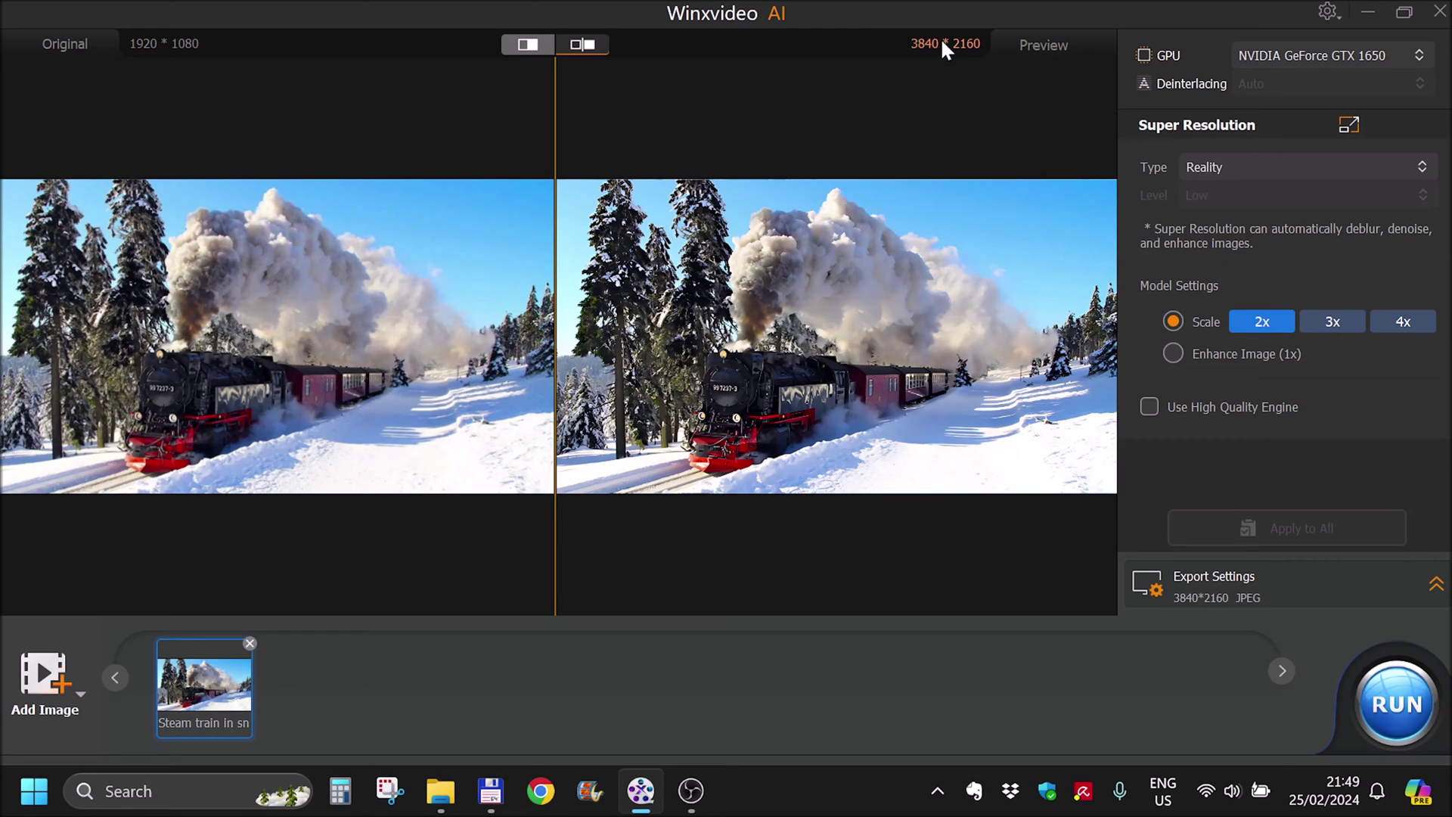
Step: Review the Super Resolution types and export formats, and start upscaling the train image at 2x with Reality and JPEG kept
{"action": "left_click", "coordinate": [1218, 162]}
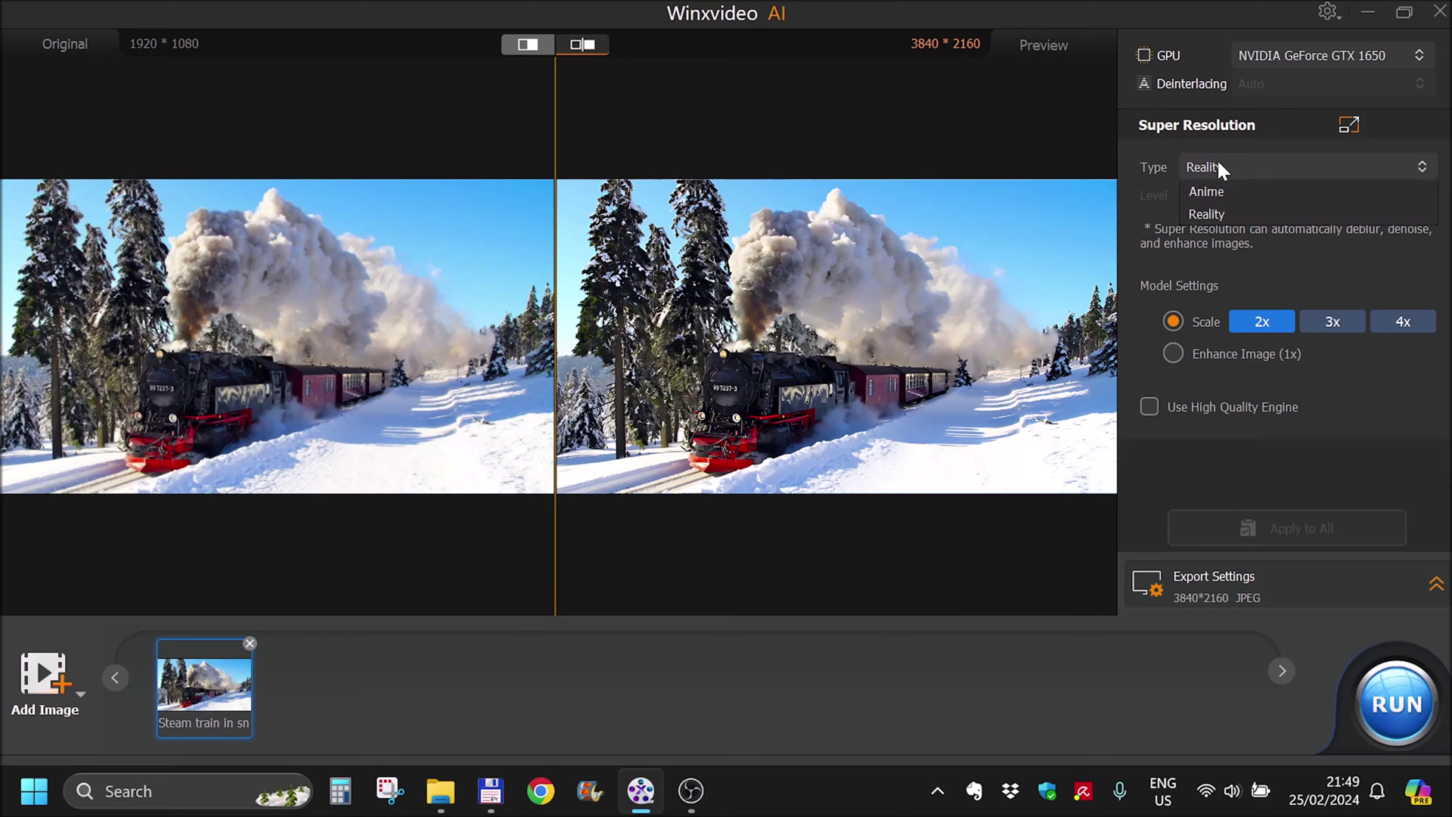
{"action": "left_click", "coordinate": [1155, 158]}
{"action": "left_click", "coordinate": [1435, 586]}
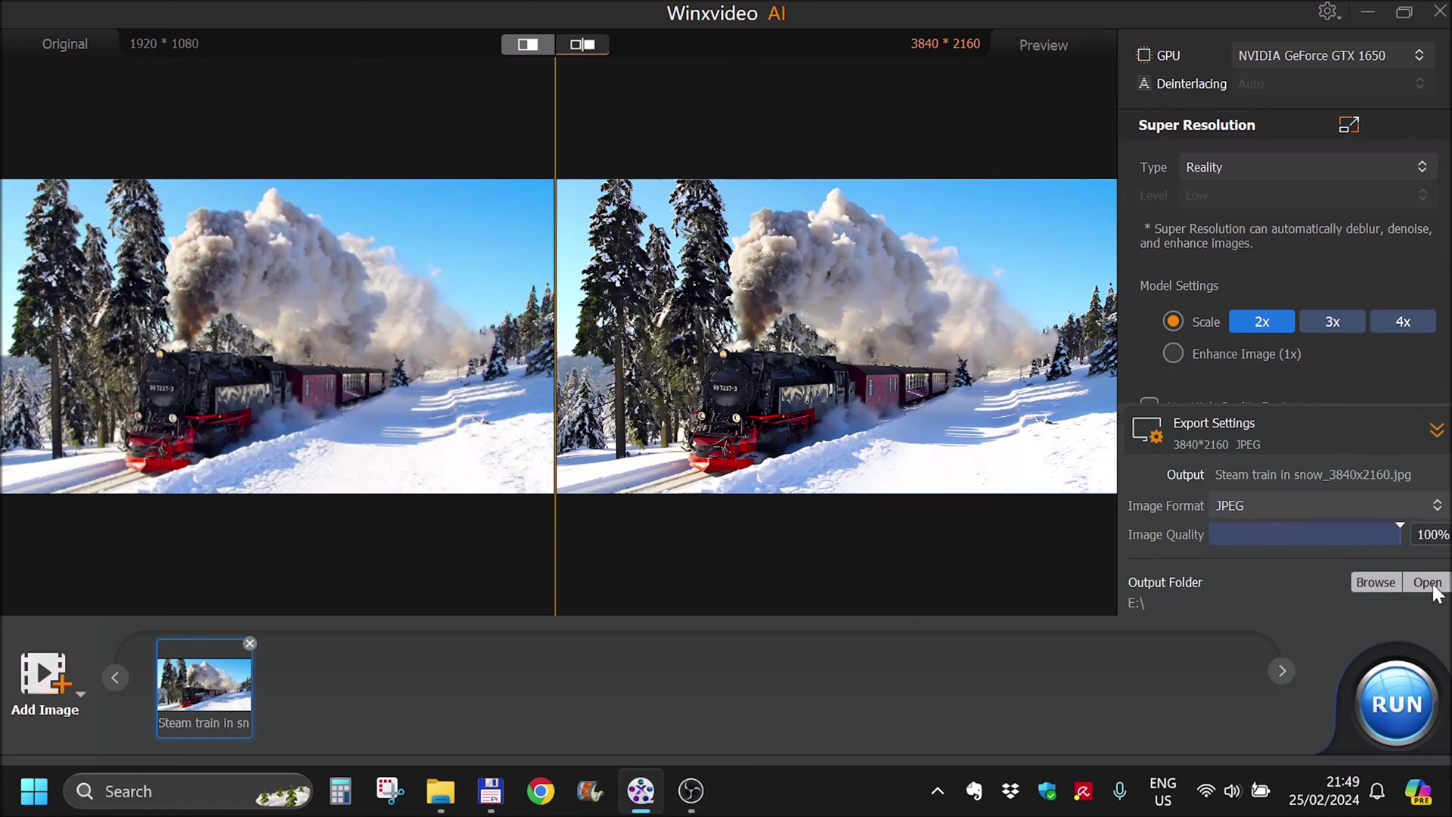
{"action": "left_click", "coordinate": [1413, 495]}
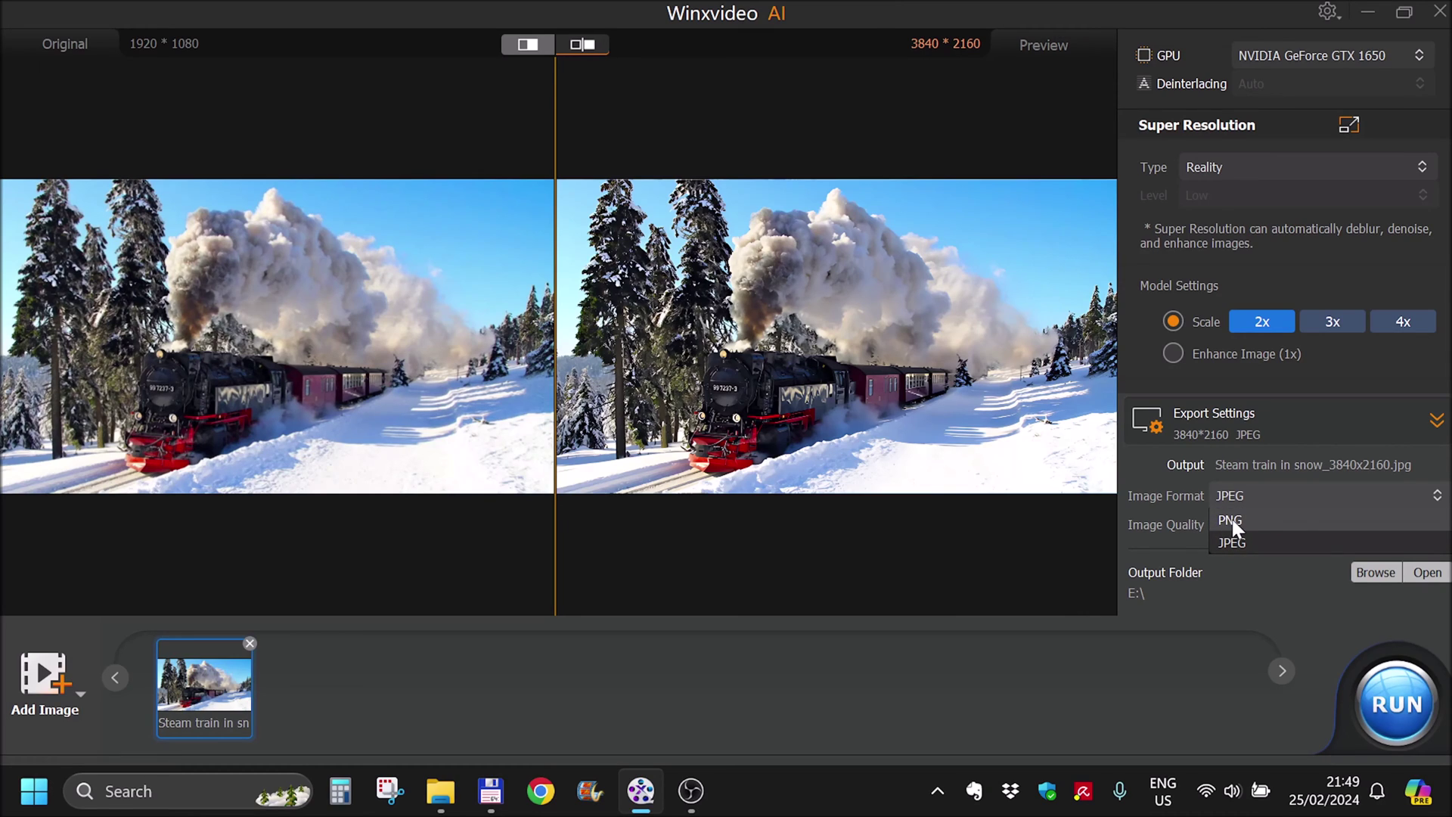
{"action": "left_click", "coordinate": [1273, 462]}
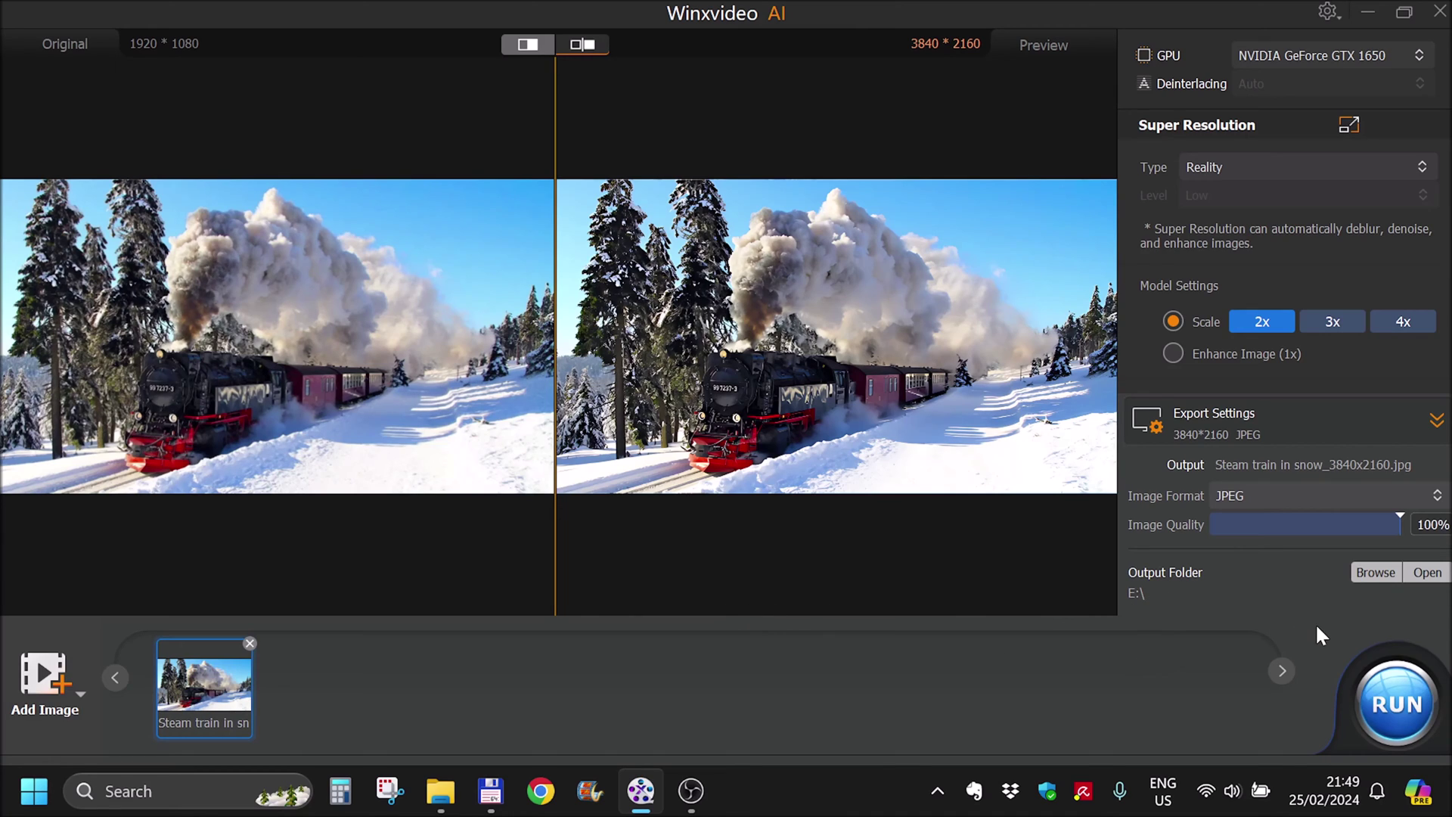
{"action": "left_click", "coordinate": [1382, 688]}
Step: Locate Steam train in snow_3840x2160.jpg on drive E: and open the original Steam train in snow.jpg for comparison
{"action": "left_click", "coordinate": [441, 791]}
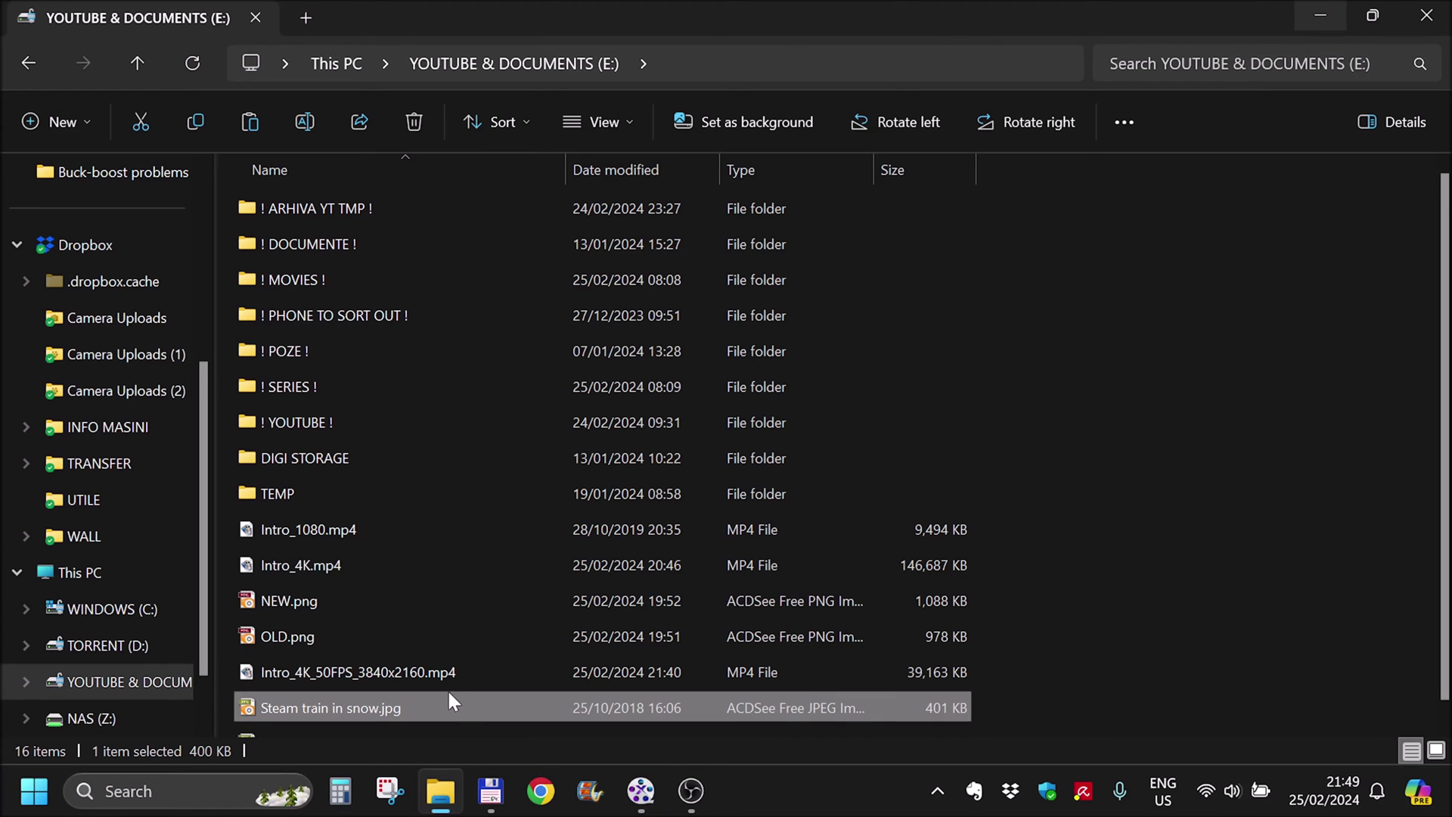
{"action": "scroll", "coordinate": [479, 623], "scroll_direction": "down", "scroll_amount": 1}
{"action": "left_click", "coordinate": [435, 718]}
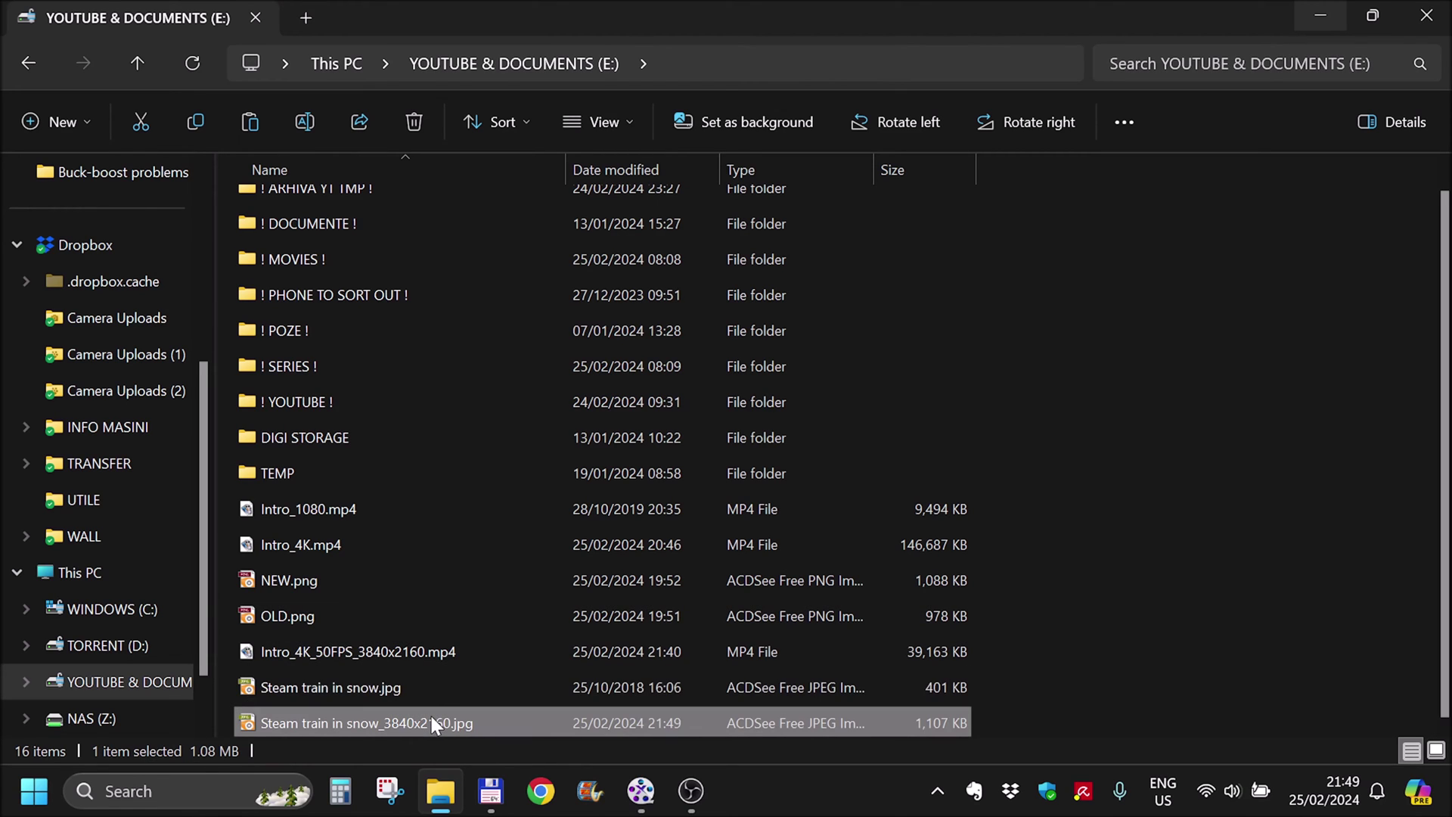
{"action": "double_click", "coordinate": [374, 687]}
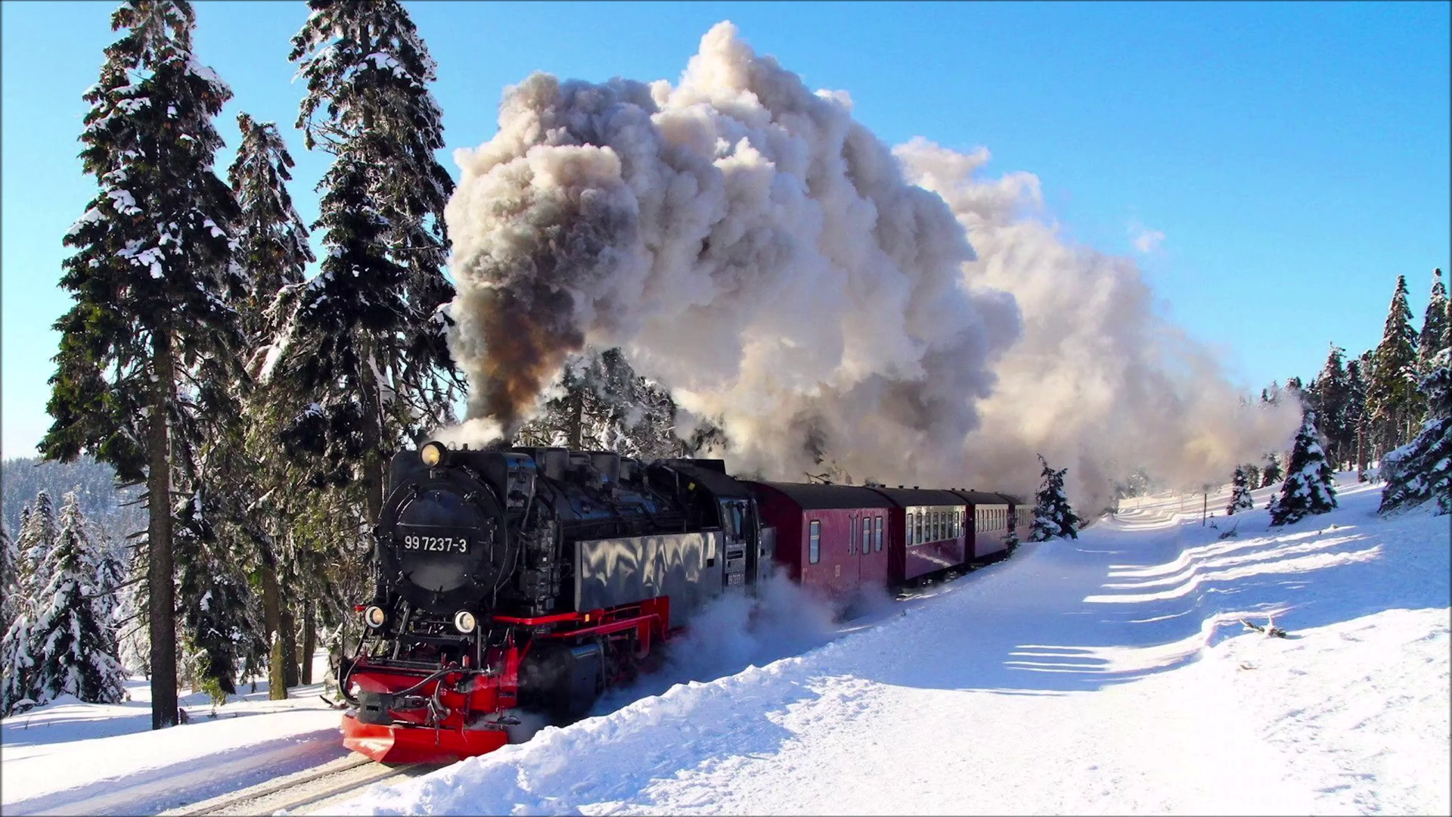